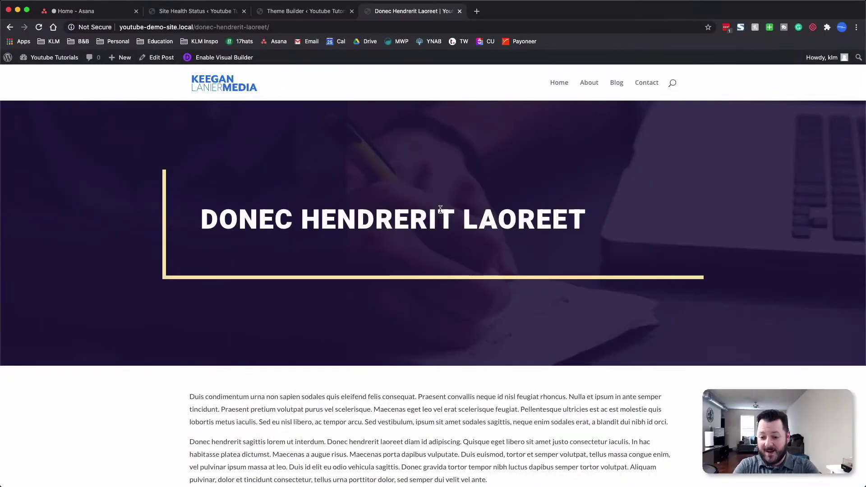
Step: Look over the finished Donec Hendrerit Laoreet blog post page from its hero header to the footer
scroll(387, 229, down, 10)
scroll(387, 229, down, 10)
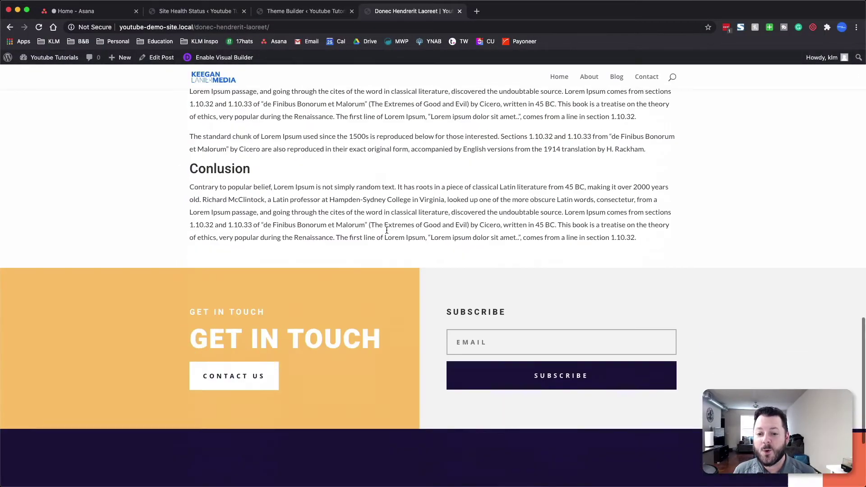
scroll(386, 233, up, 20)
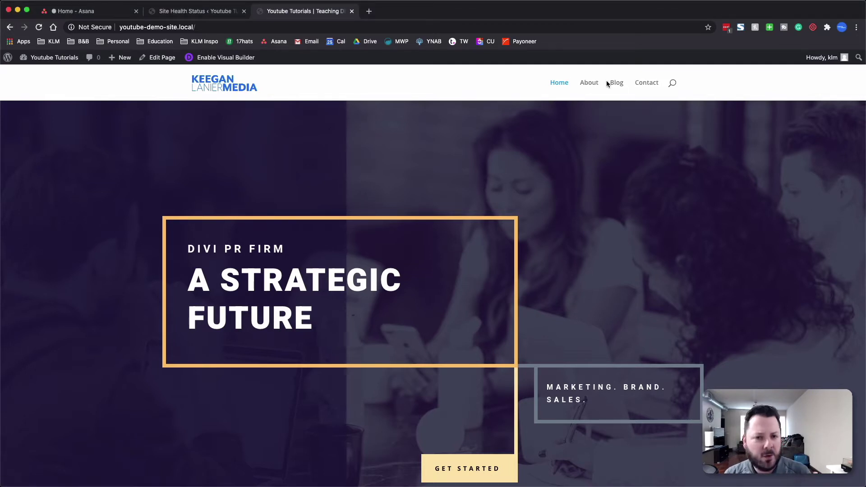
Step: Check the installed WordPress version on the dashboard and the Divi version in the active theme's details
click(54, 61)
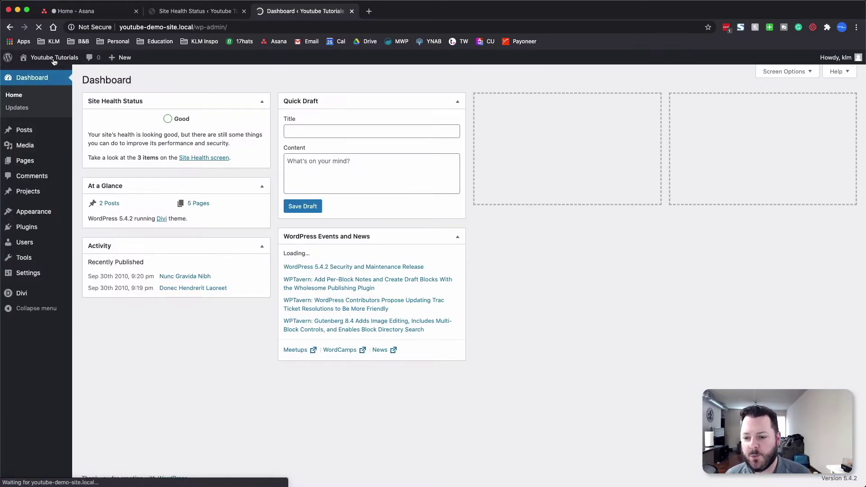
double_click(855, 476)
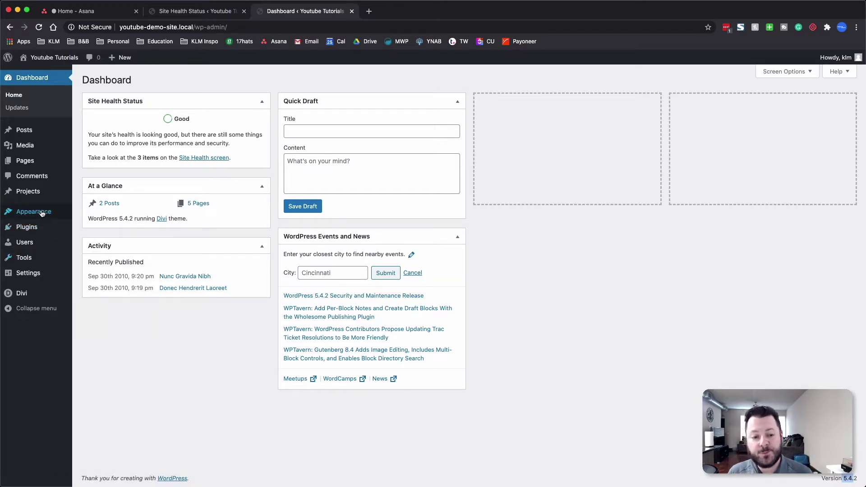
mouse_move(34, 212)
click(87, 216)
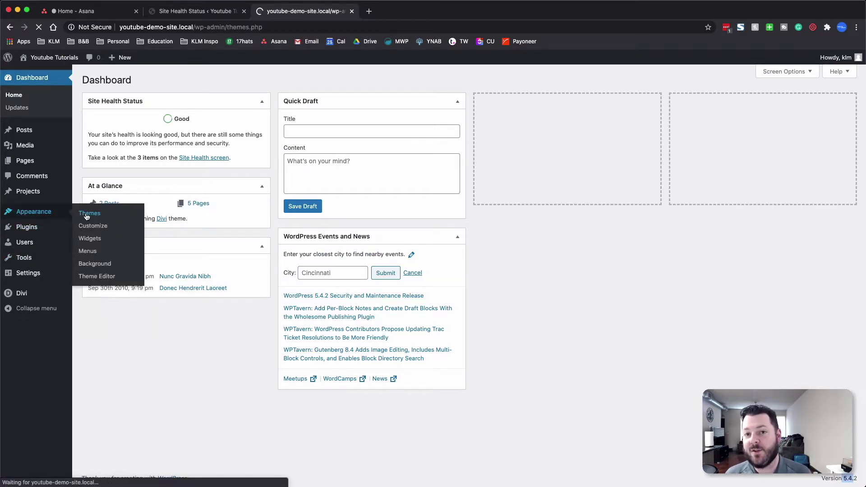
click(148, 190)
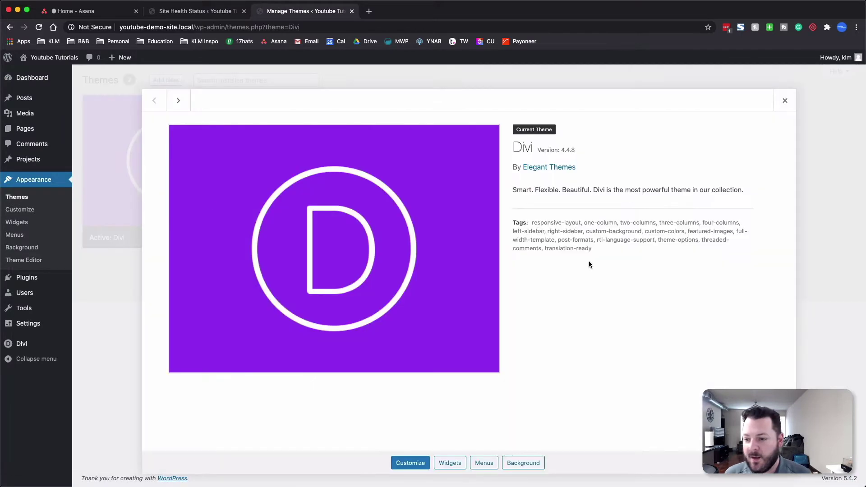
double_click(573, 149)
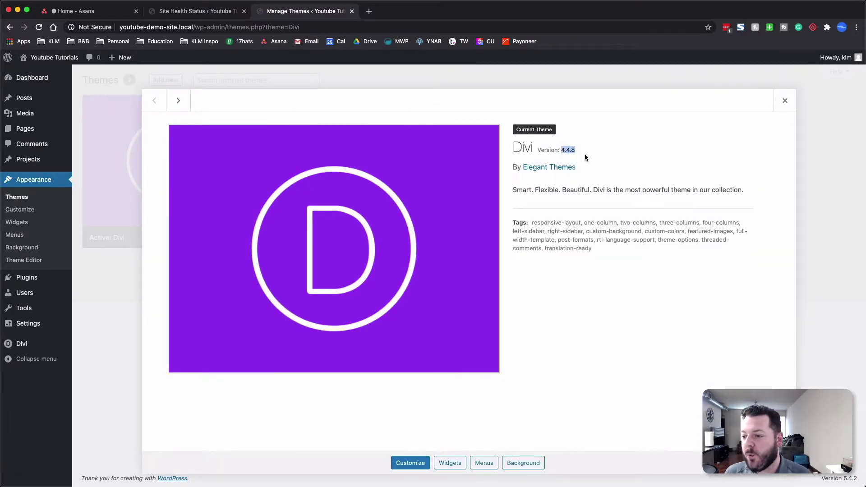
click(786, 100)
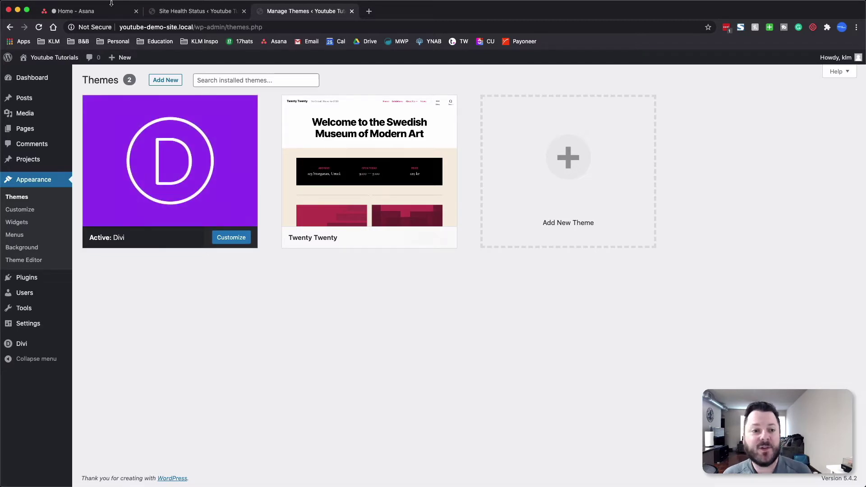
Step: Visit the live site and examine the current design of its Blog page and post listing
mouse_move(36, 80)
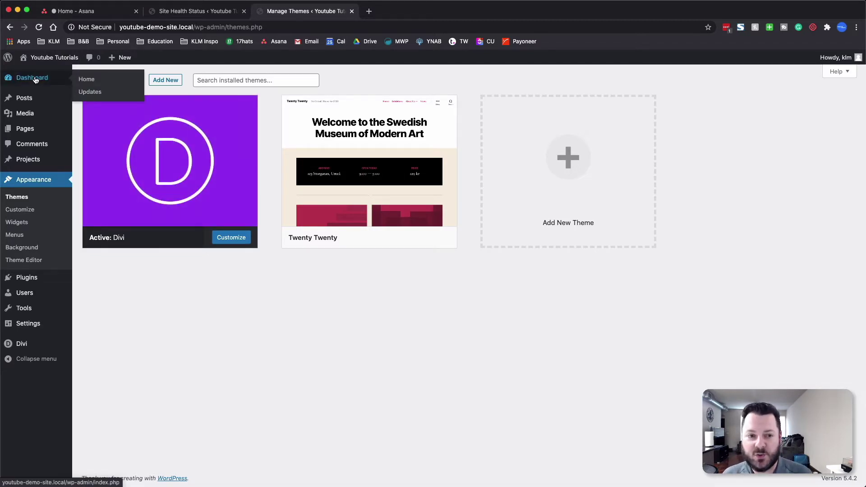
mouse_move(50, 65)
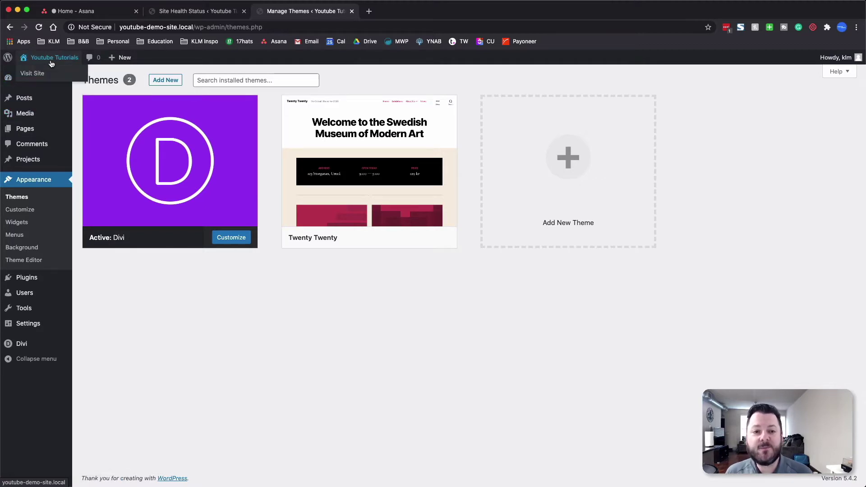
click(51, 62)
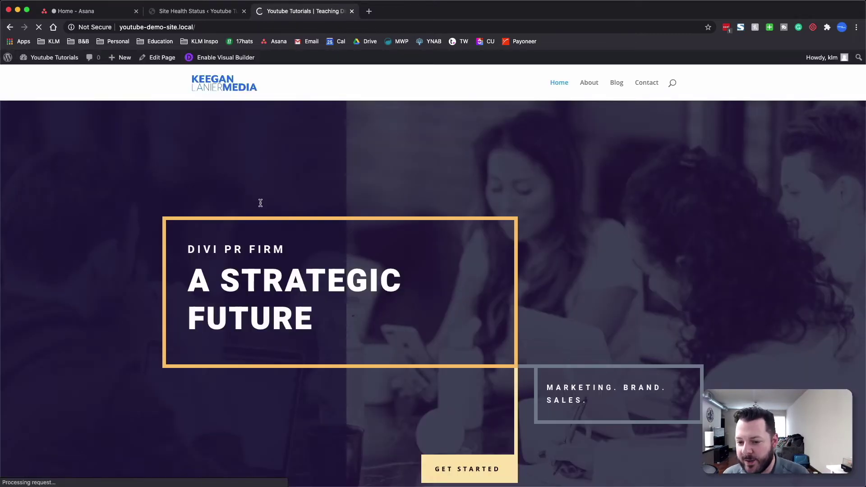
click(619, 84)
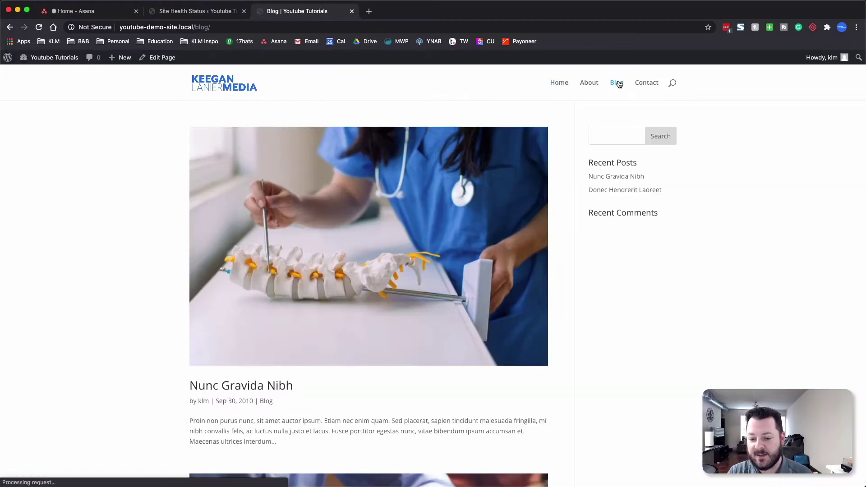
scroll(440, 259, down, 10)
scroll(440, 259, up, 10)
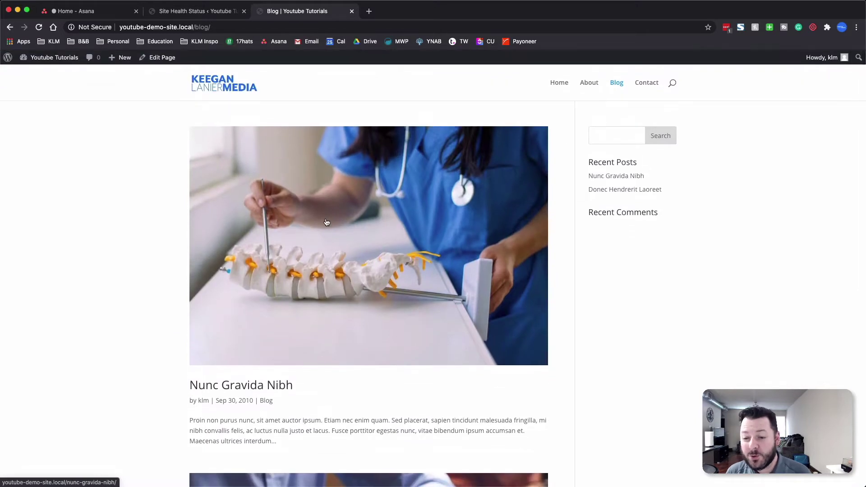
scroll(420, 258, down, 6)
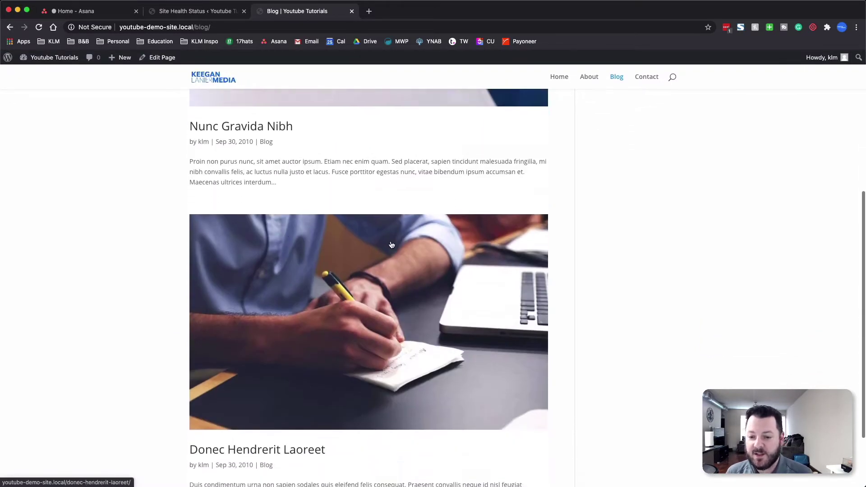
scroll(384, 237, up, 6)
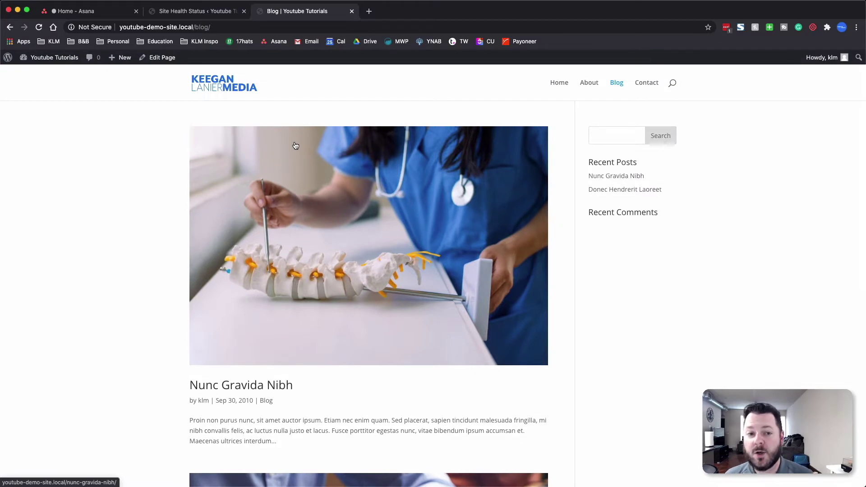
Step: Create a new template in the Divi Theme Builder and assign it to Blog under Posts
click(41, 58)
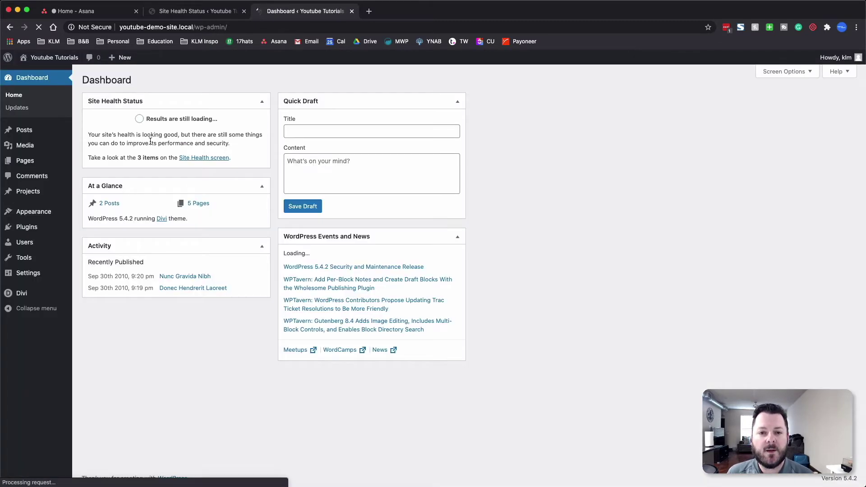
mouse_move(31, 296)
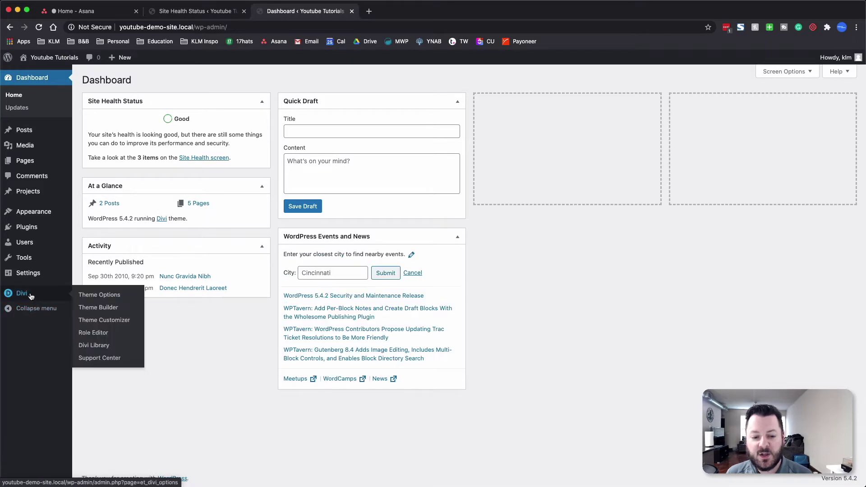
click(105, 311)
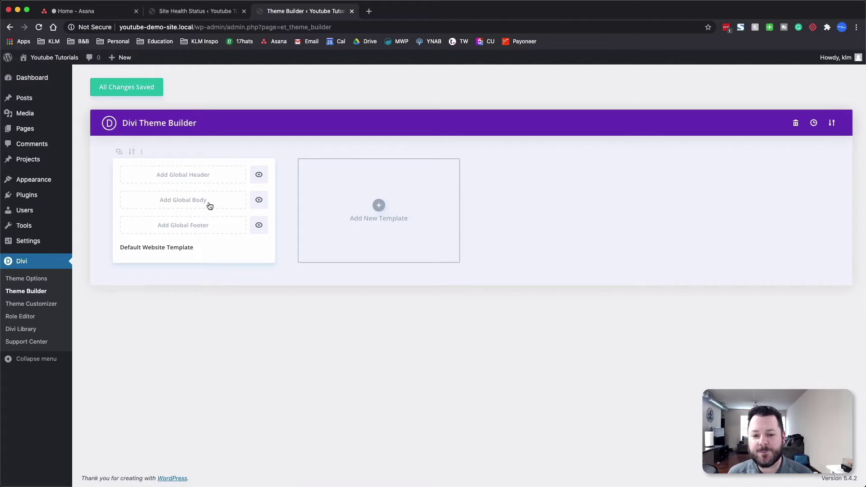
click(379, 204)
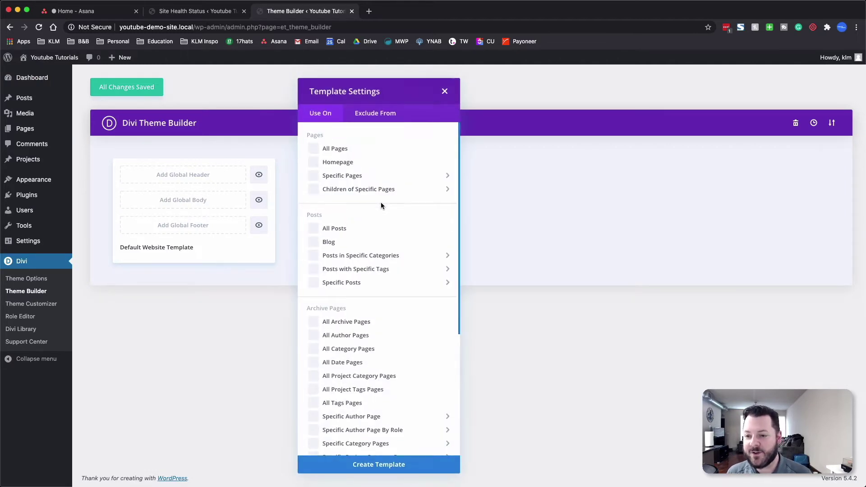
click(314, 244)
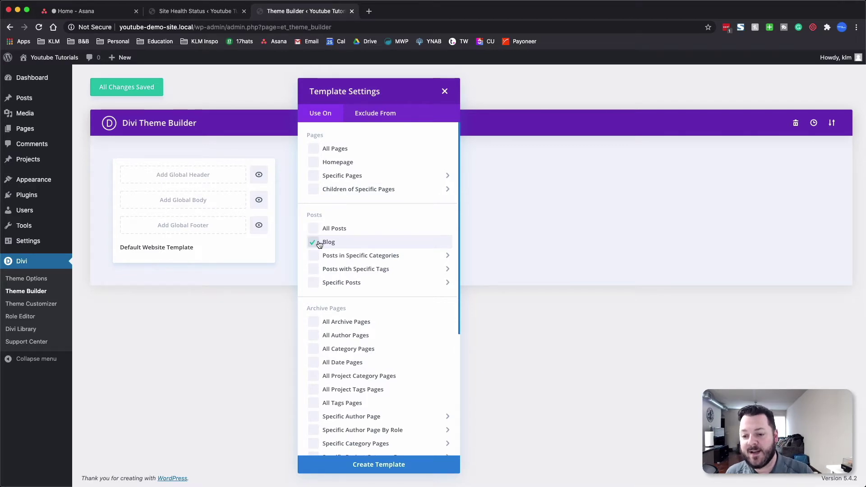
click(379, 465)
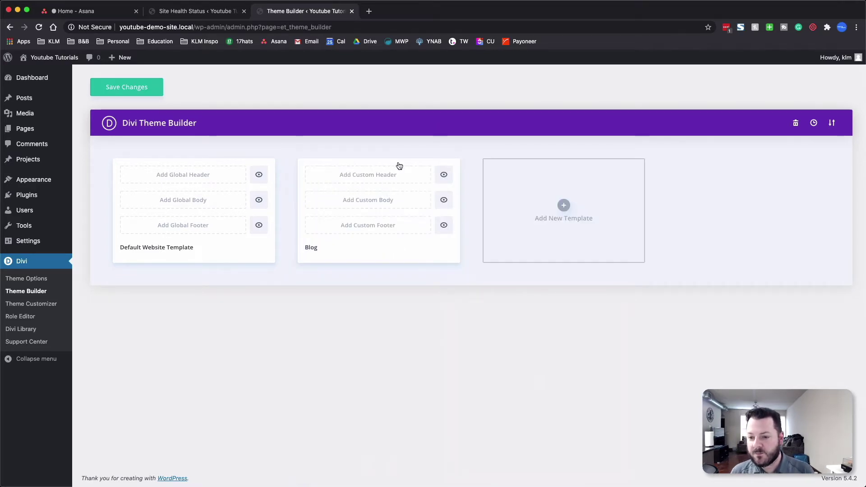
Step: Build a custom body for the Blog template from the premade PR Firm Blog Page layout, searching the layouts for "pr"
click(371, 201)
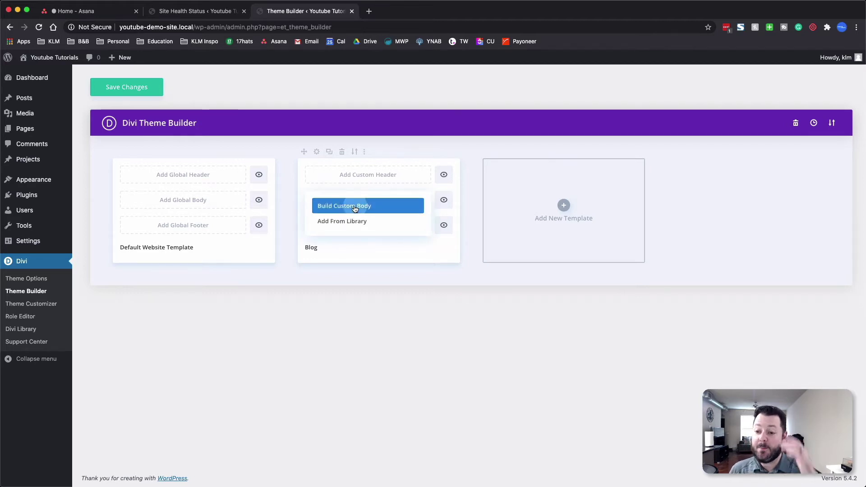
click(354, 205)
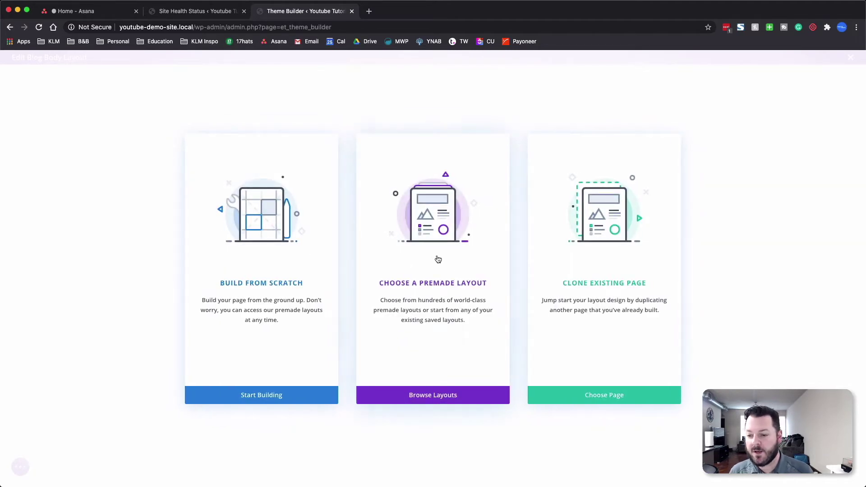
click(431, 254)
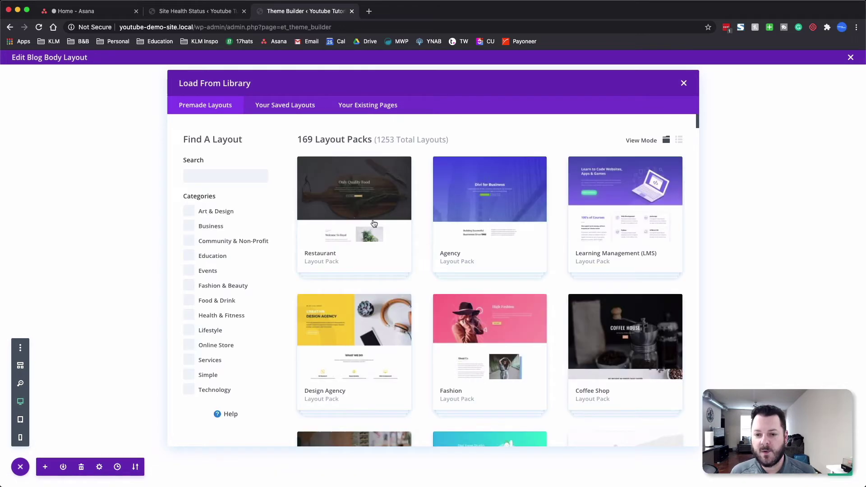
click(229, 176)
text(pr)
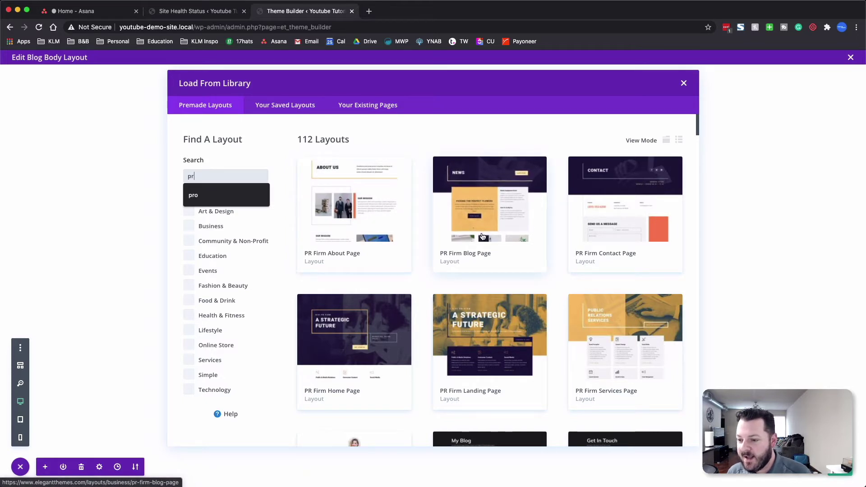
click(502, 216)
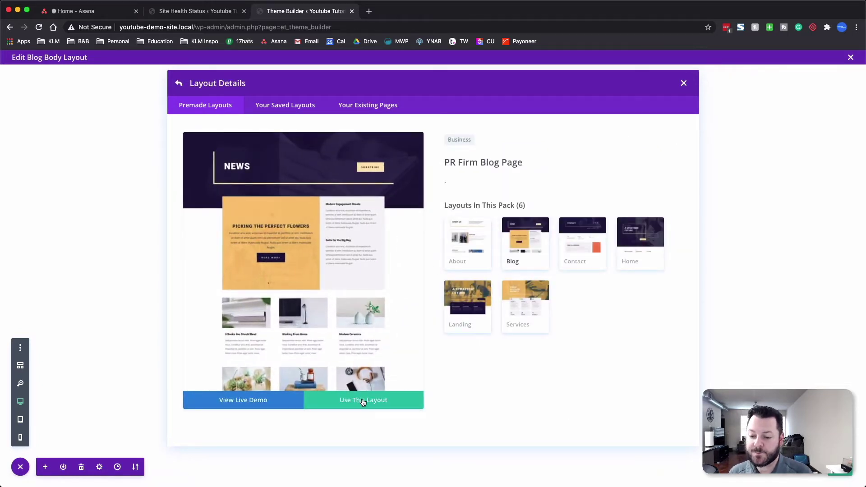
click(363, 404)
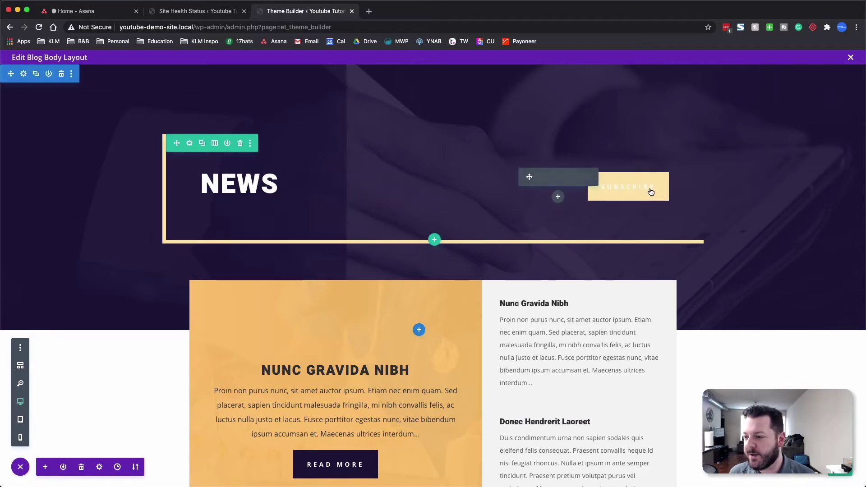
Step: Examine the loaded blog layout and the content settings of its post slider and the two-post blog module beside it
scroll(681, 241, down, 7)
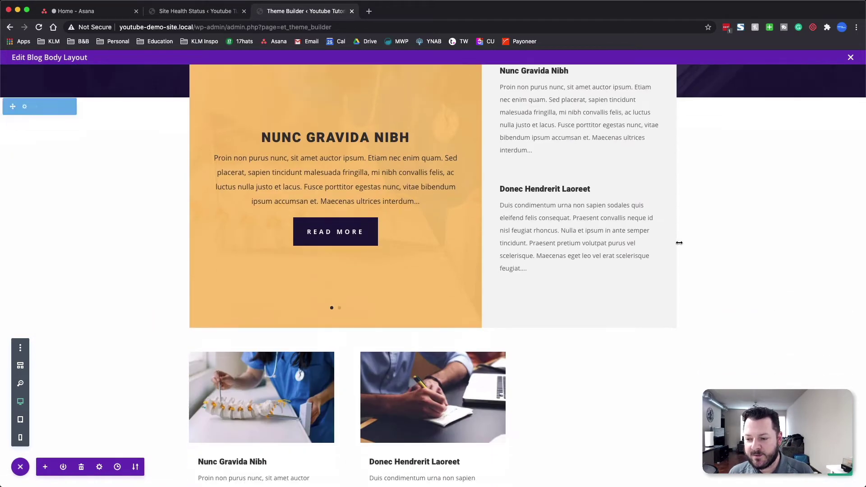
scroll(258, 107, up, 2)
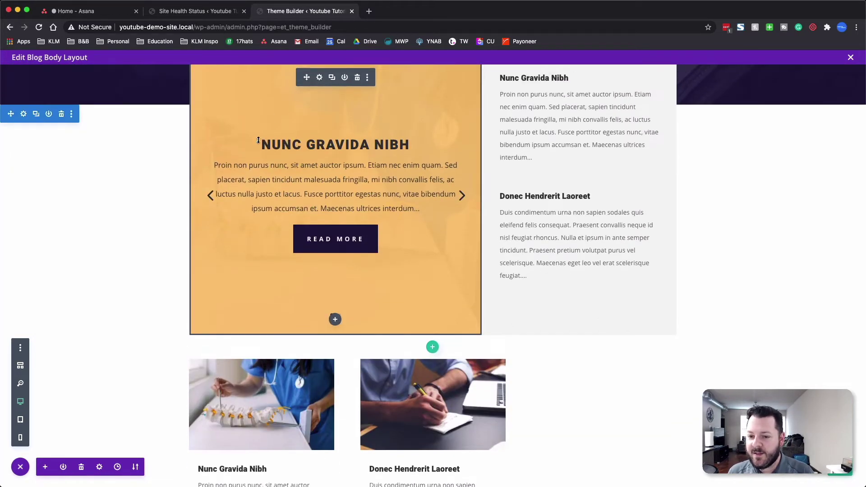
scroll(400, 188, up, 1)
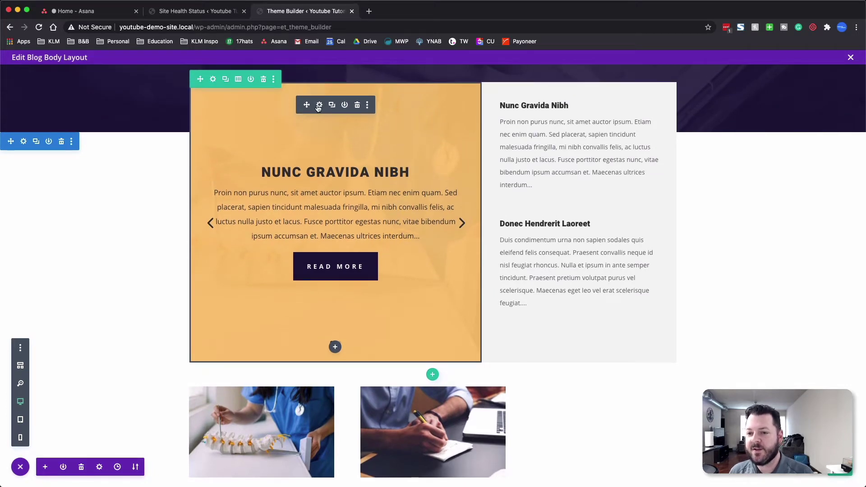
click(320, 106)
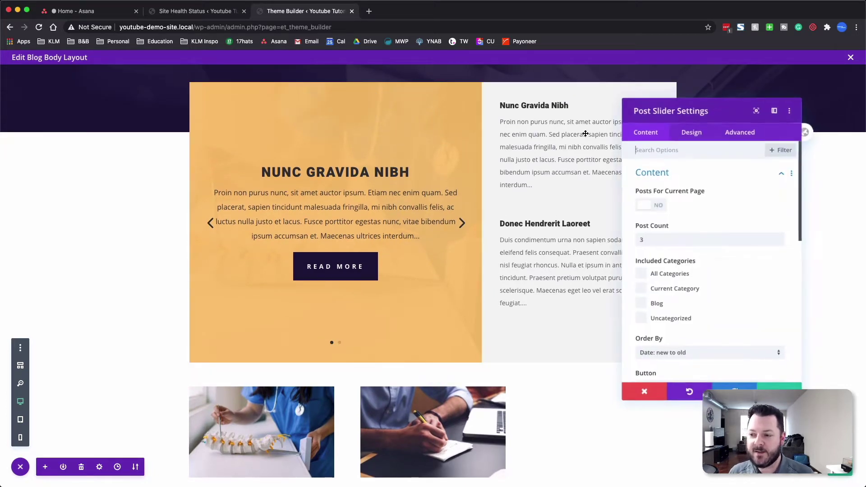
scroll(694, 301, down, 3)
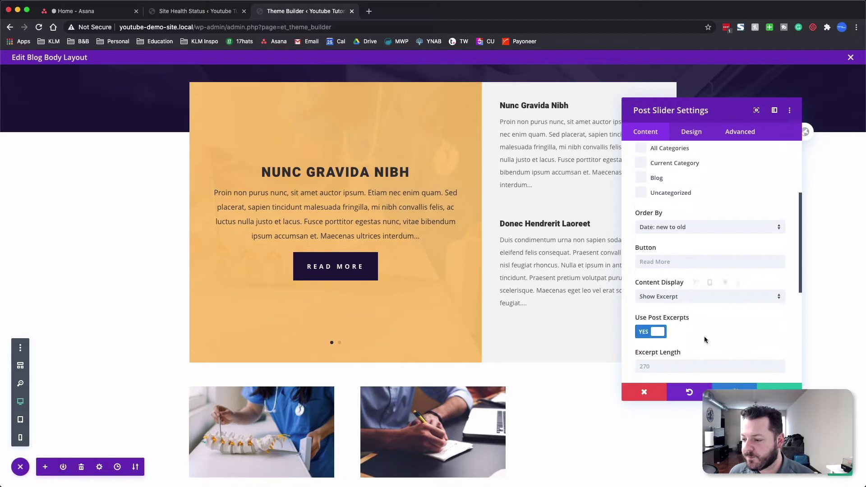
click(540, 116)
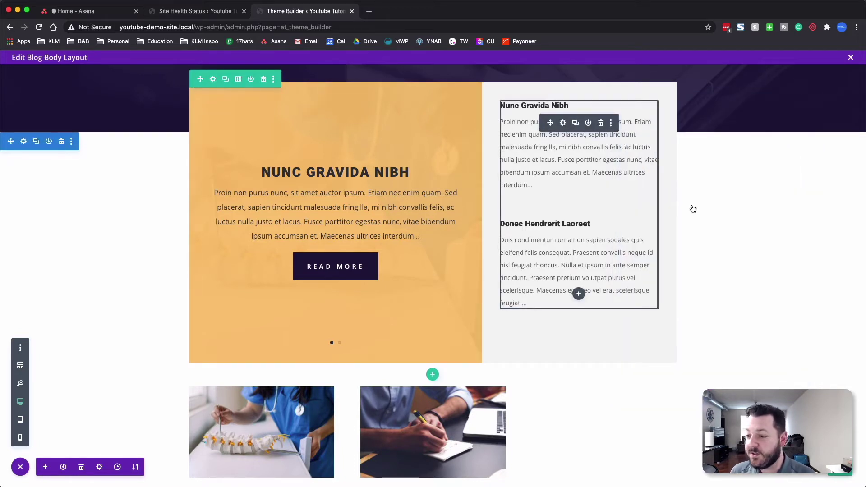
click(563, 123)
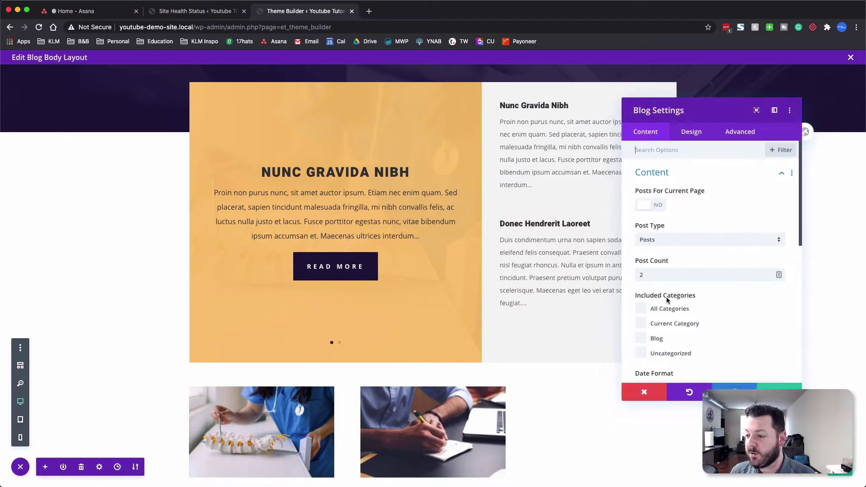
click(782, 391)
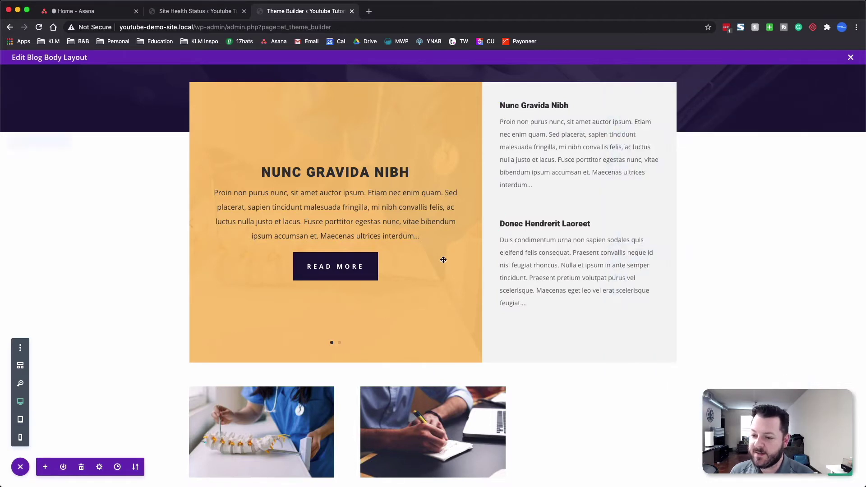
Step: Examine the content settings of the lower blog module and the remaining sections of the Blog layout
scroll(402, 265, down, 3)
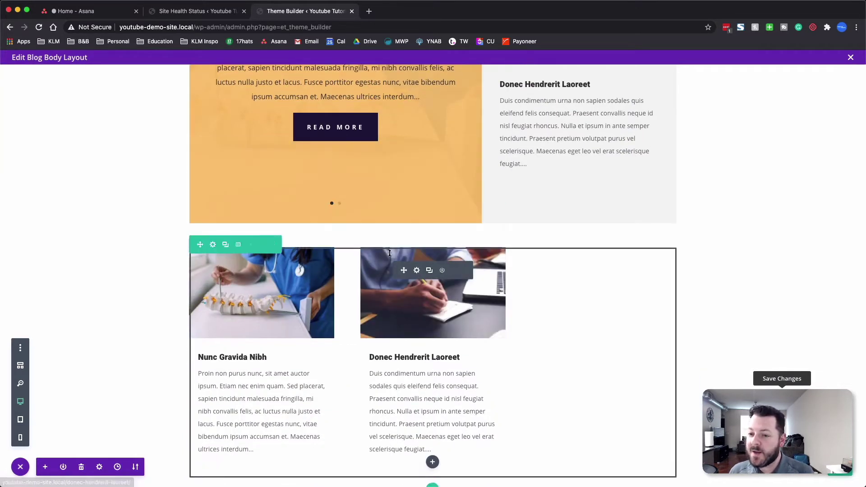
click(418, 272)
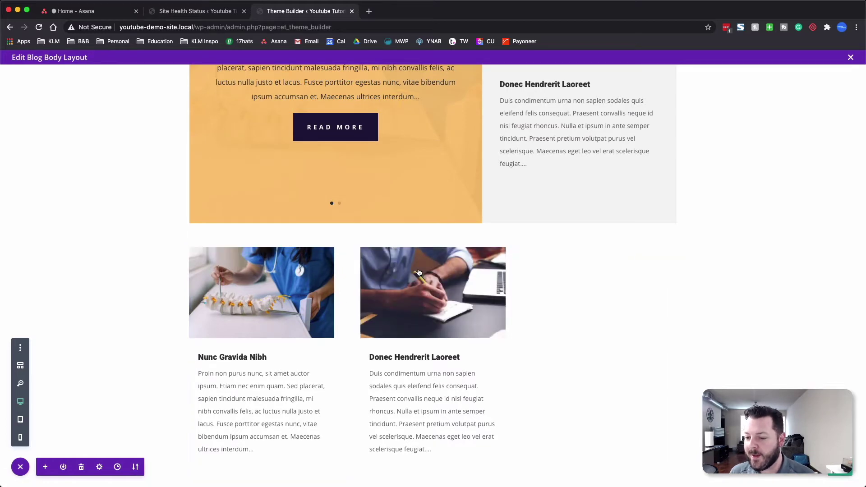
click(645, 393)
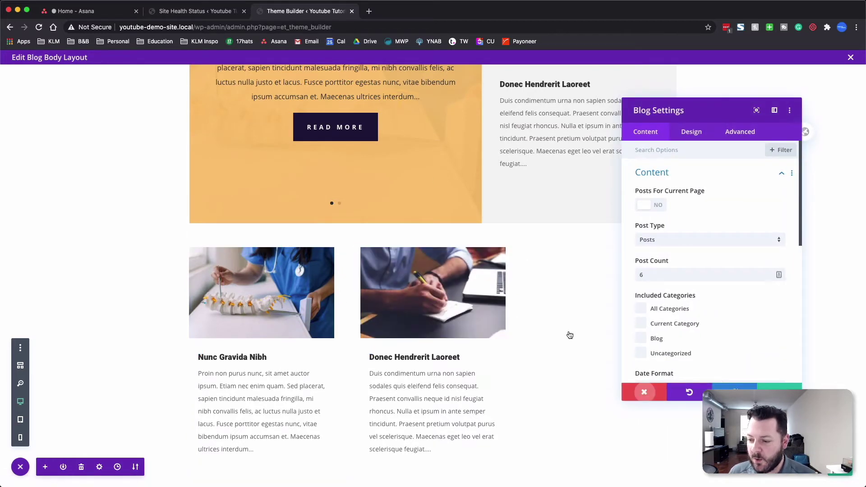
scroll(463, 154, up, 3)
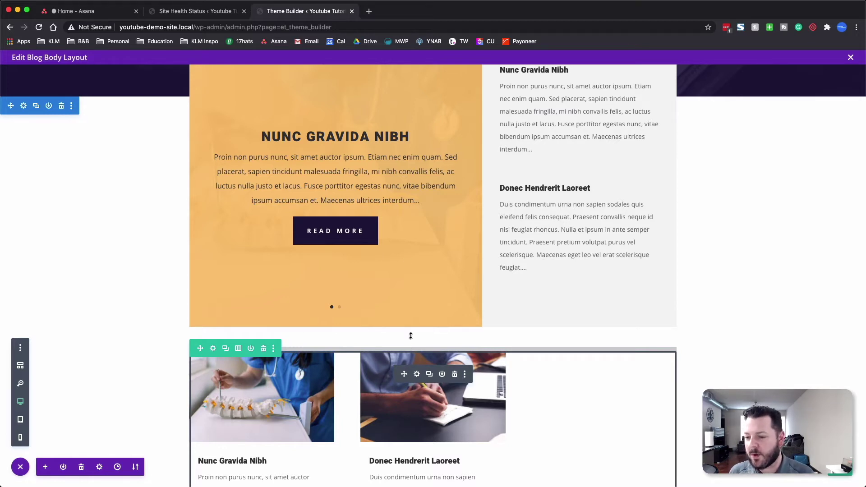
scroll(406, 257, down, 10)
scroll(406, 257, up, 2)
scroll(407, 260, up, 15)
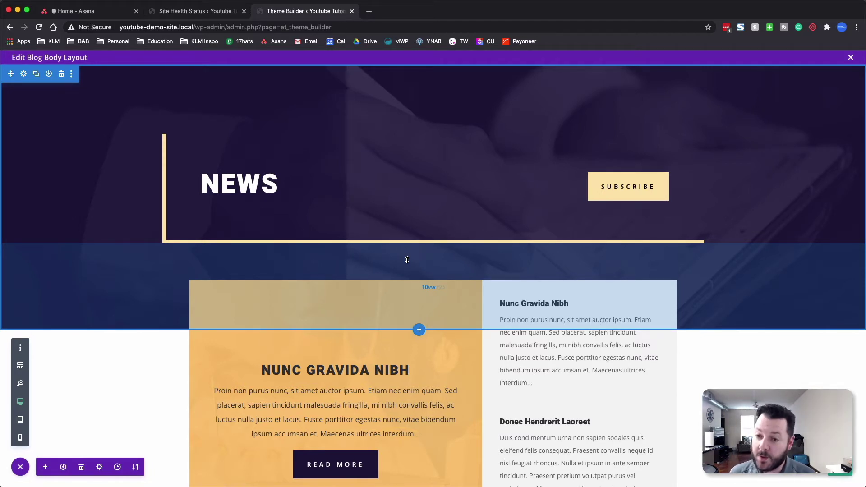
Step: Save the Blog template in the Theme Builder and check the site's live Blog page in a new browser tab
click(852, 57)
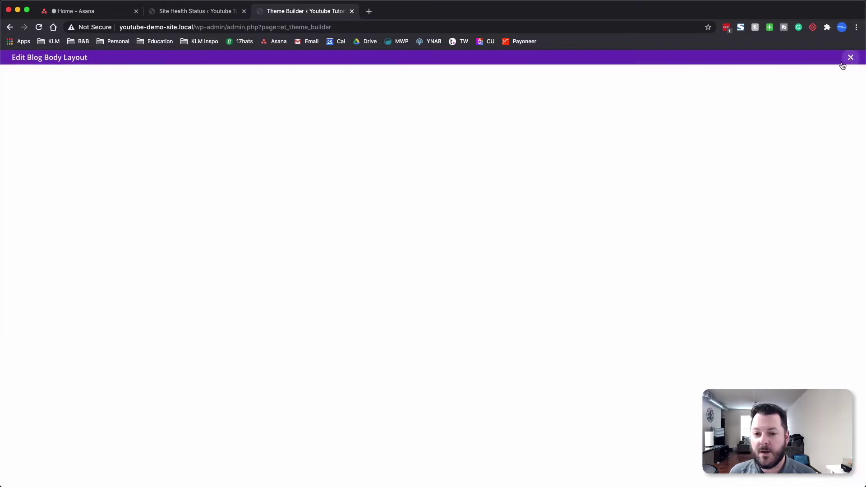
click(135, 86)
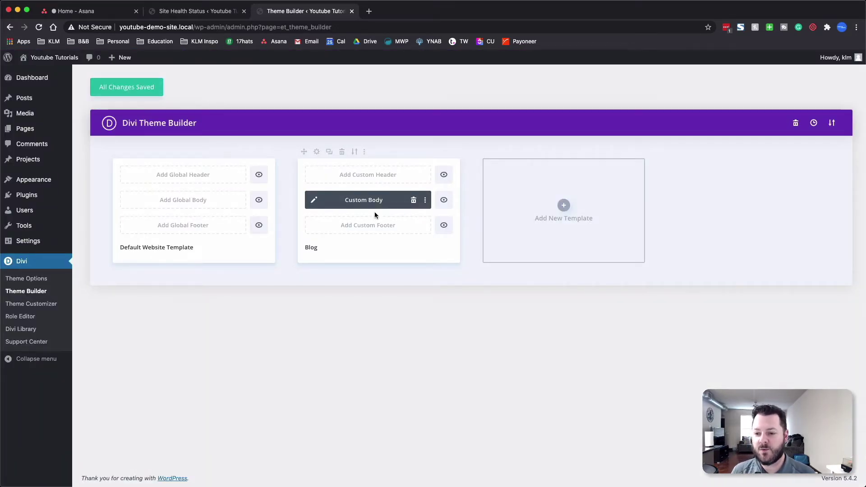
right_click(63, 57)
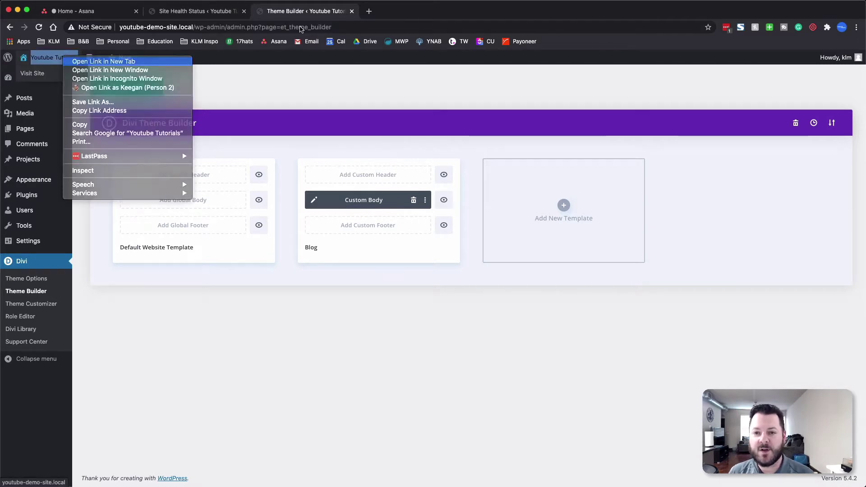
click(90, 60)
click(395, 14)
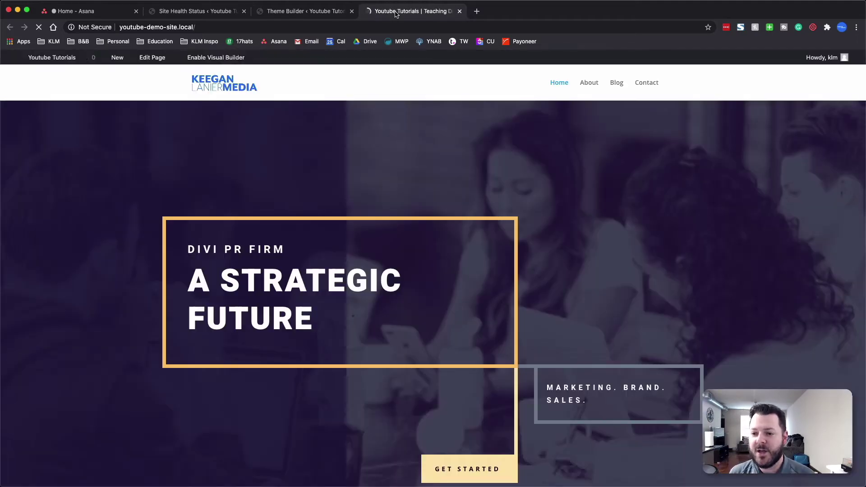
click(618, 84)
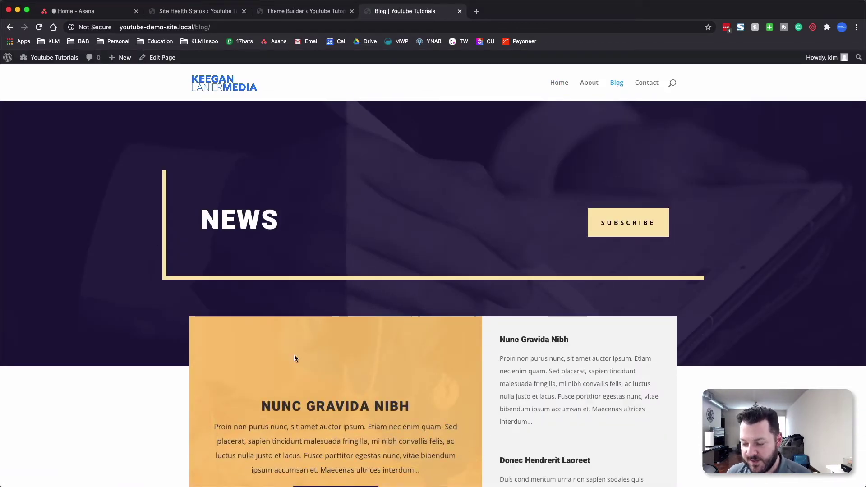
scroll(456, 305, down, 15)
scroll(455, 307, up, 15)
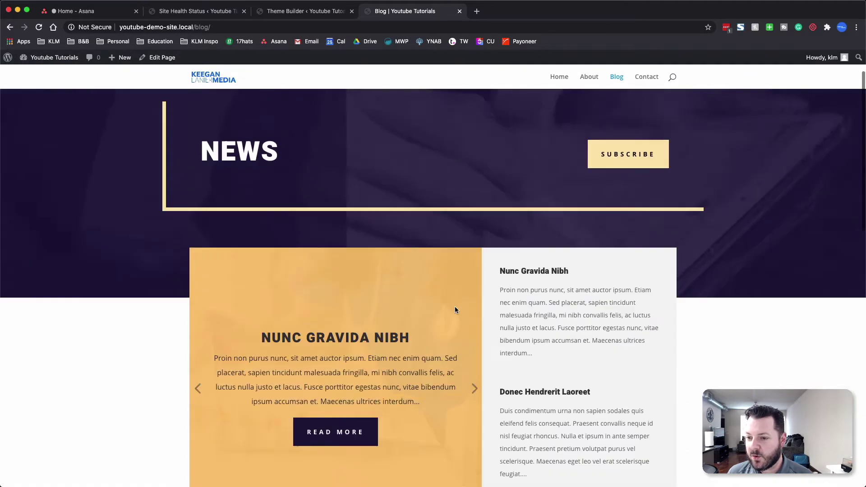
Step: Check which pages the WordPress Reading Settings use as homepage and posts page, and return to the Divi Theme Builder
click(287, 13)
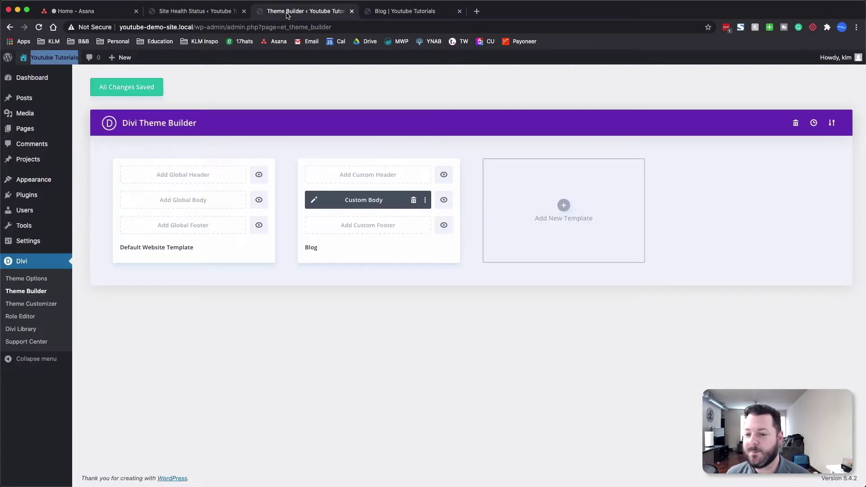
click(267, 89)
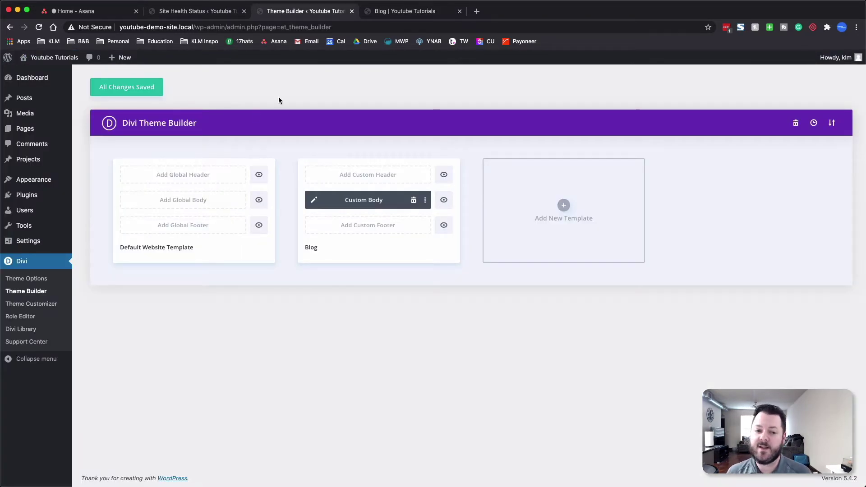
mouse_move(43, 241)
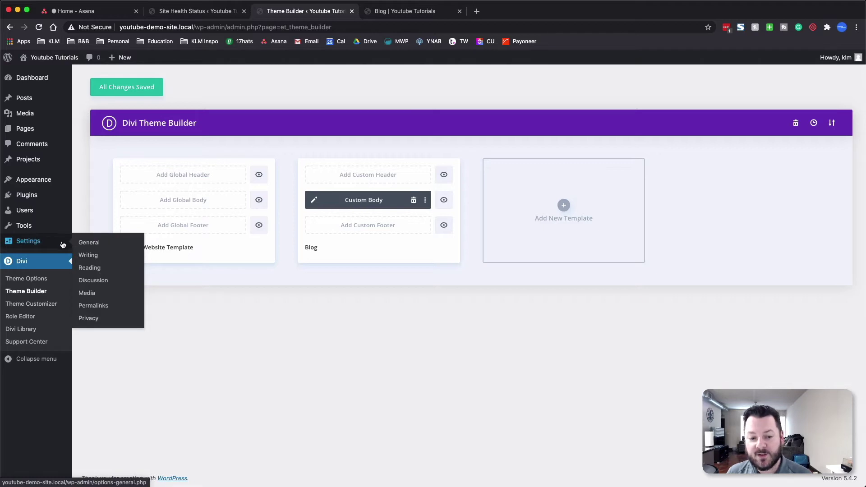
click(86, 269)
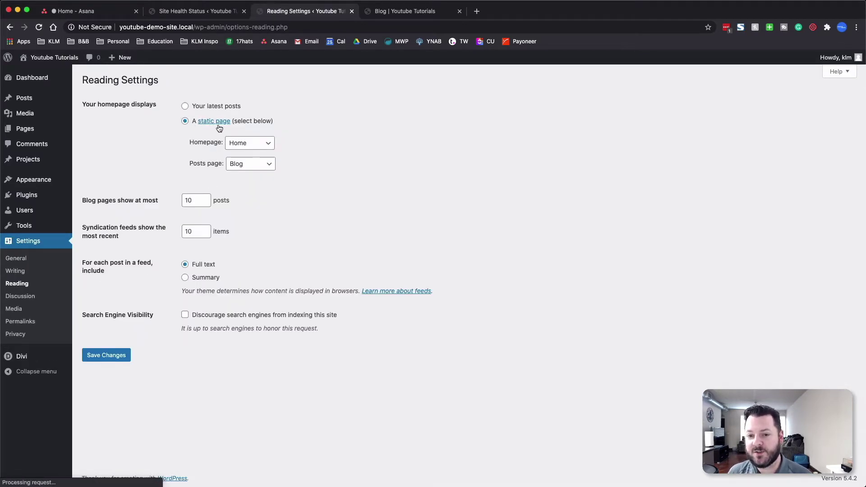
click(259, 143)
click(262, 142)
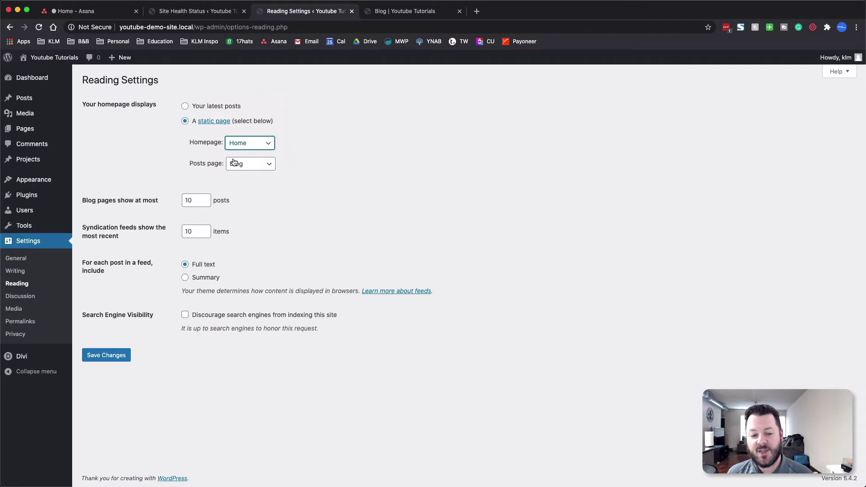
mouse_move(27, 357)
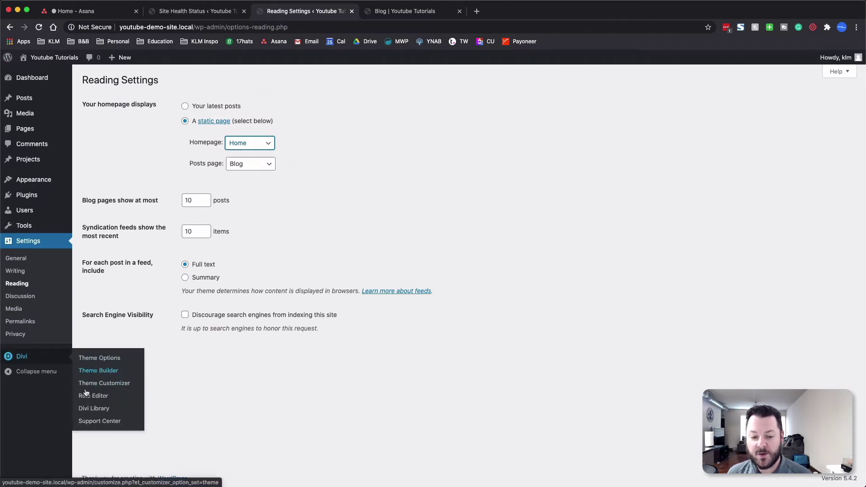
click(100, 370)
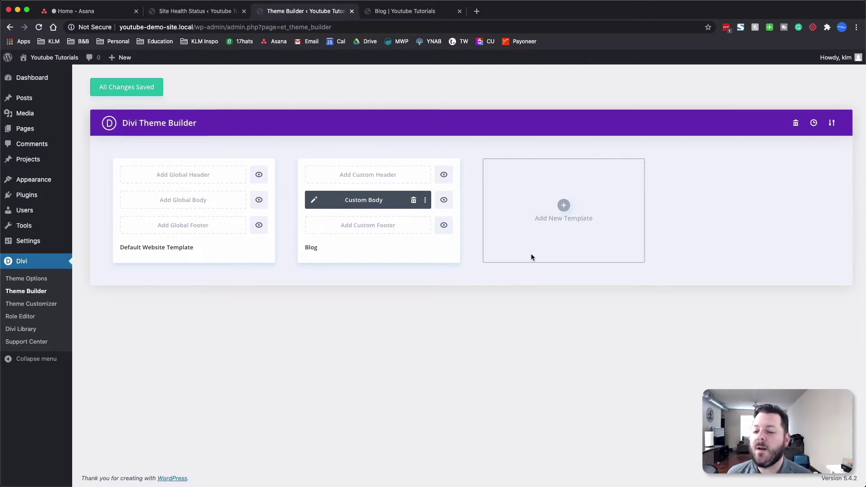
Step: Open the Nunc Gravida Nibh post from the live Blog page to view its current design
click(412, 10)
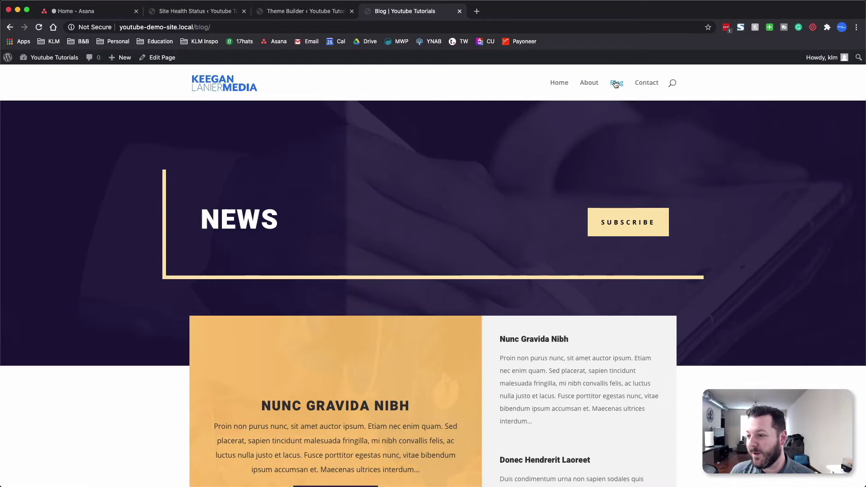
scroll(257, 310, down, 3)
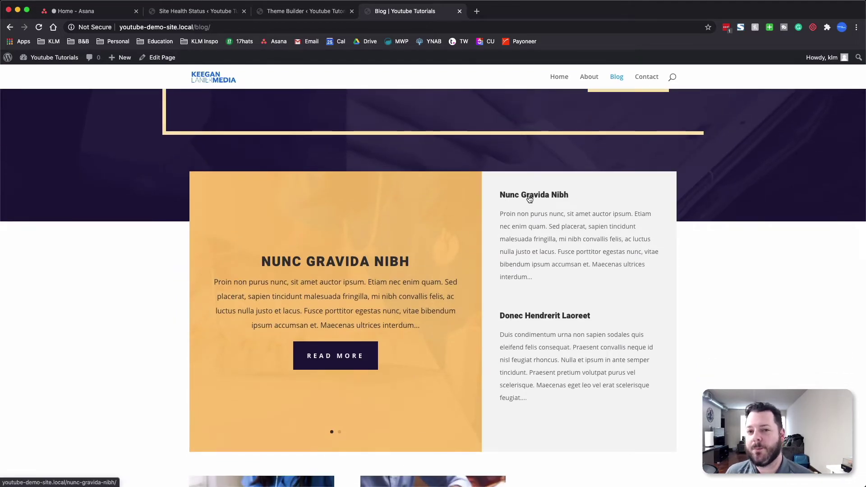
click(529, 199)
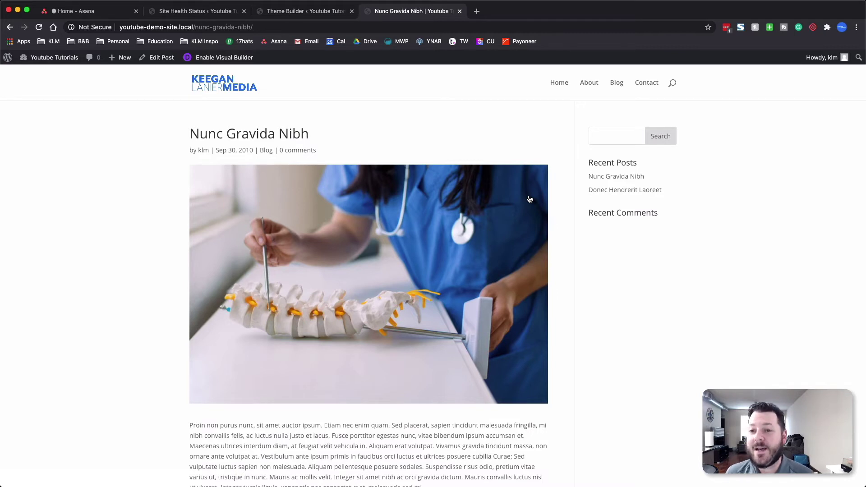
Step: Create a new Theme Builder template assigned to All Posts
click(302, 14)
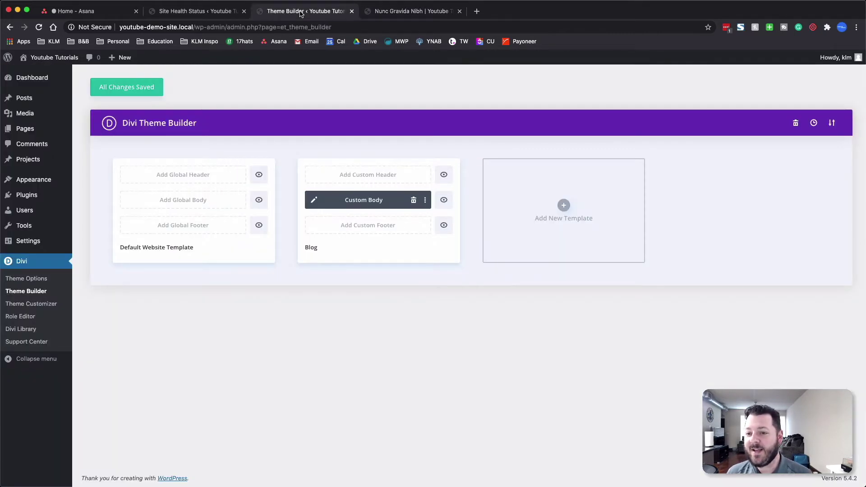
click(564, 206)
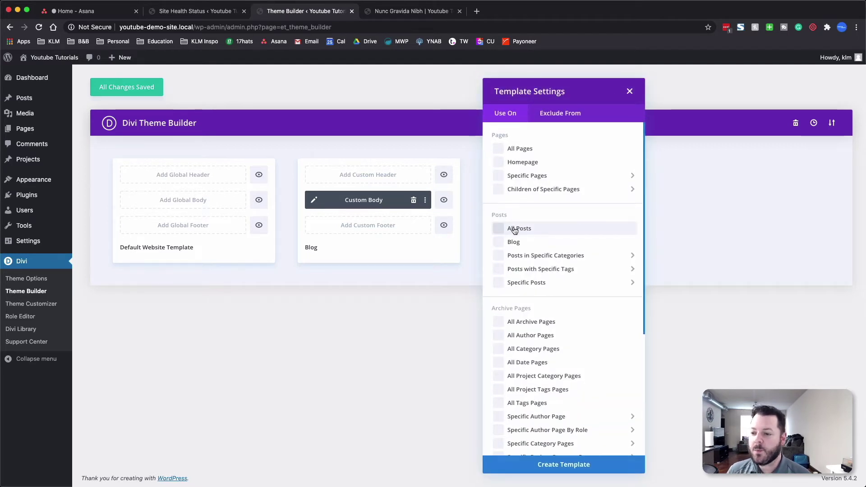
click(499, 229)
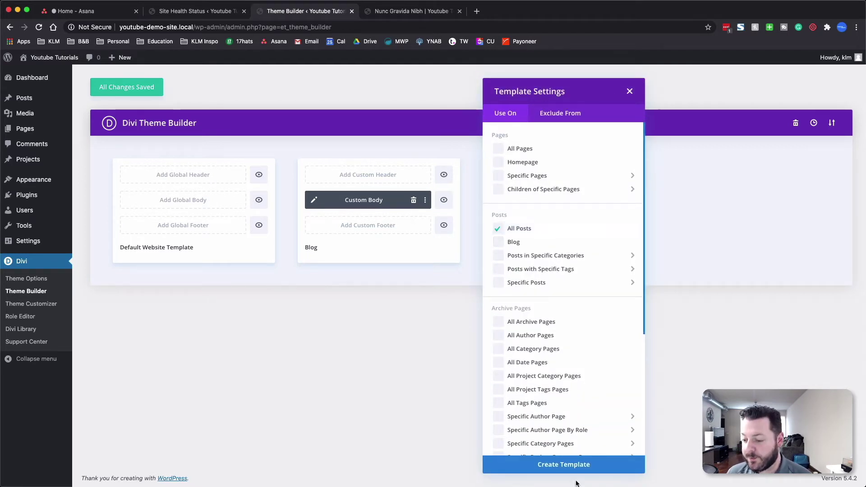
click(555, 467)
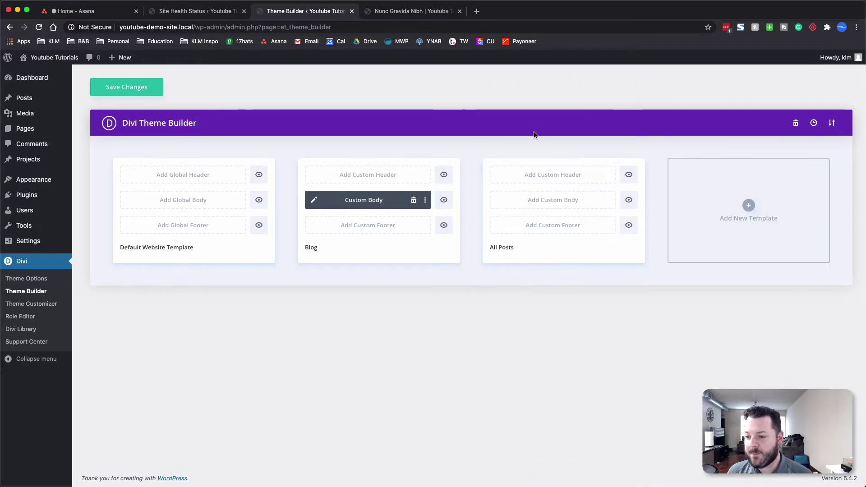
Step: Copy the Blog template's body into the All Posts template and open that custom body for editing
click(544, 203)
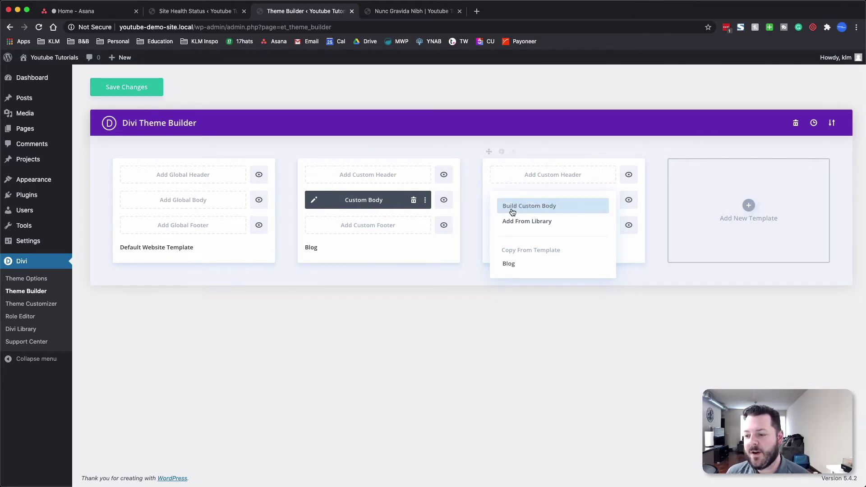
click(518, 268)
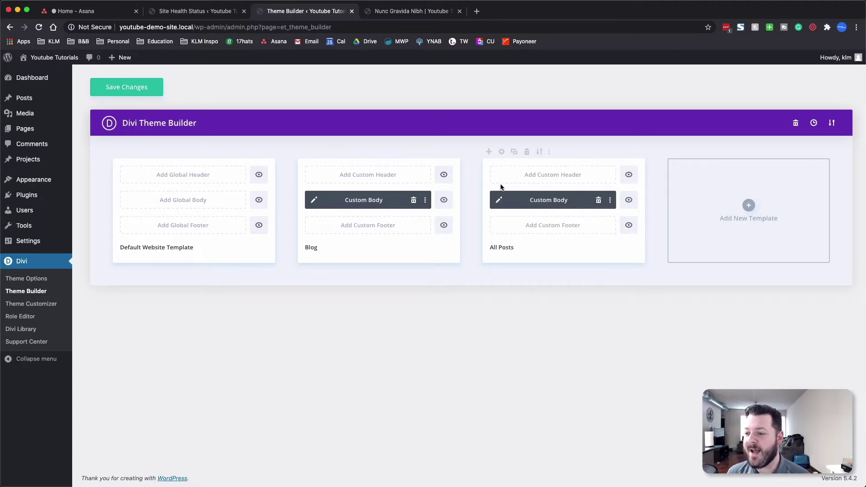
click(499, 201)
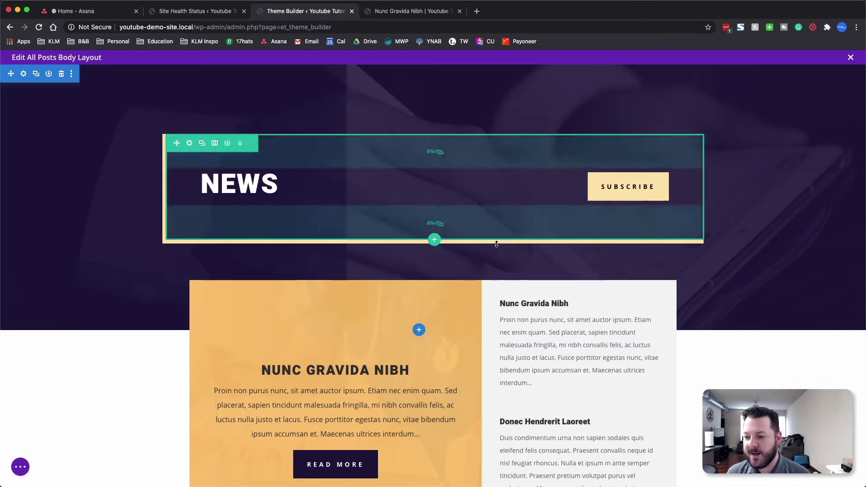
Step: Delete the row holding the post slider and two-post blog module from the All Posts body, and review the remaining sections
scroll(496, 247, down, 5)
scroll(497, 247, down, 4)
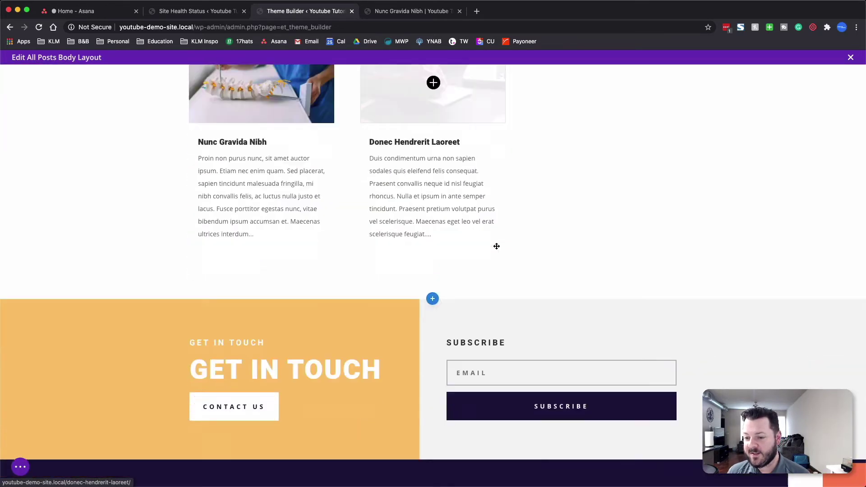
scroll(496, 248, up, 3)
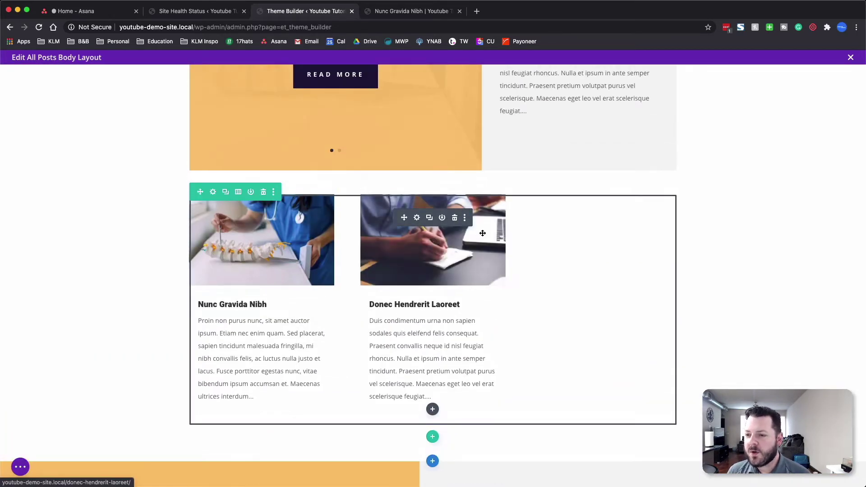
scroll(461, 243, up, 4)
scroll(461, 239, up, 1)
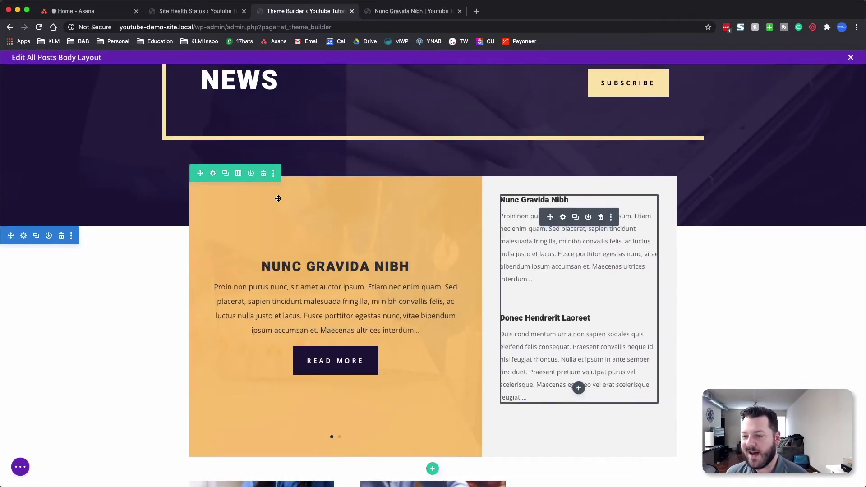
click(263, 173)
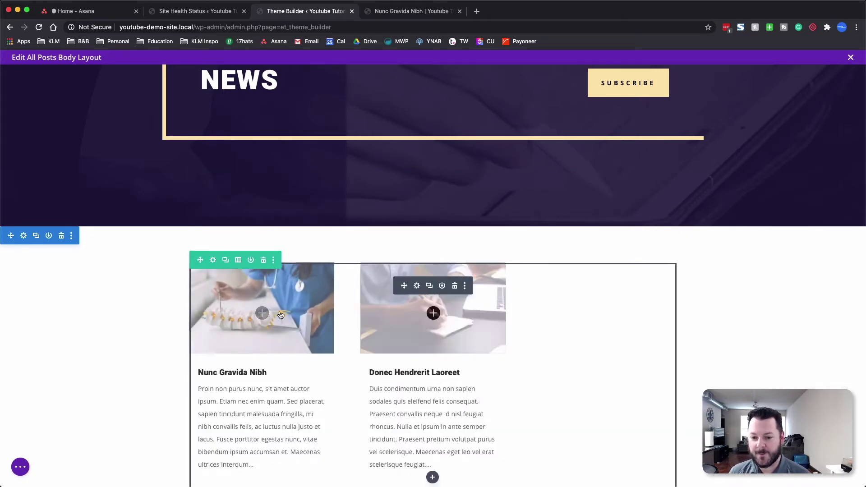
scroll(229, 319, down, 7)
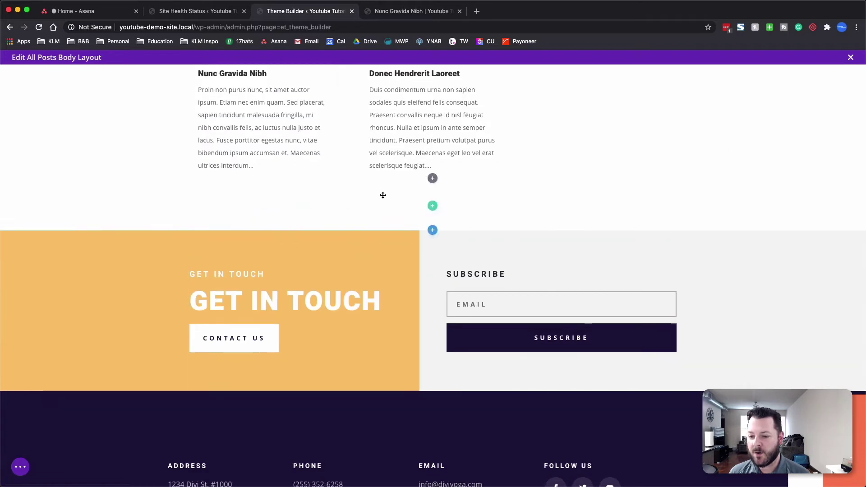
scroll(515, 182, up, 3)
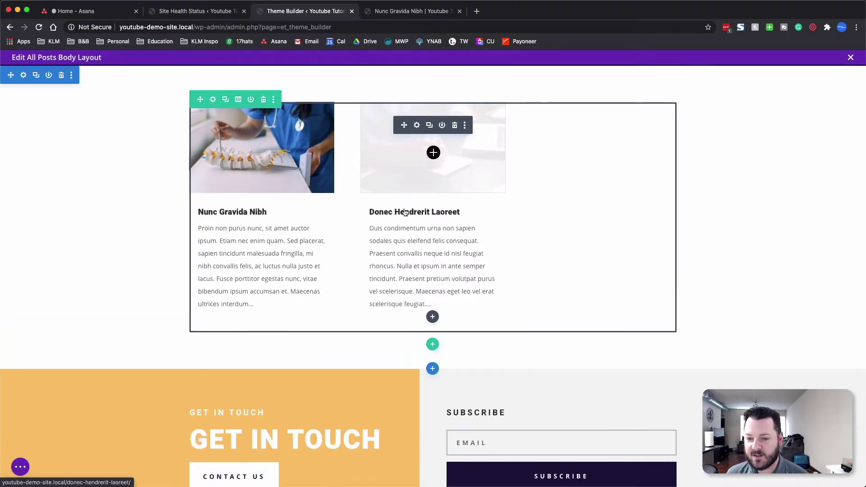
scroll(406, 212, up, 6)
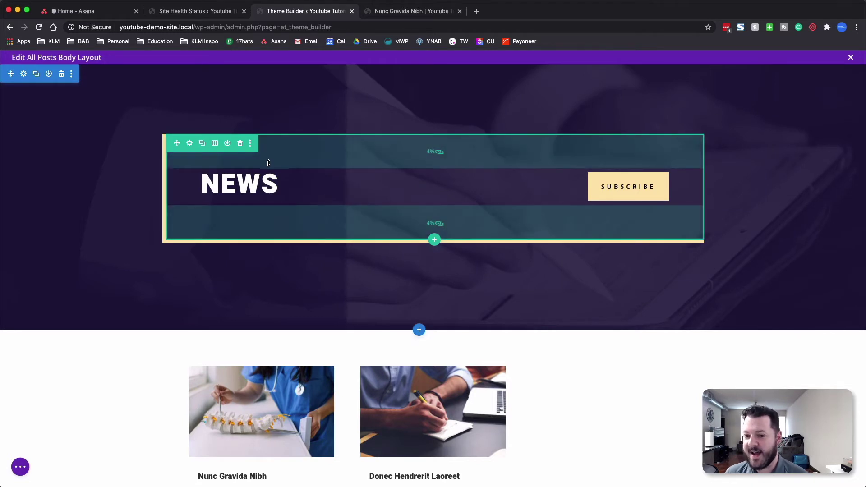
Step: Delete the second column, which holds the Subscribe button, from the News header row of the All Posts body
click(190, 145)
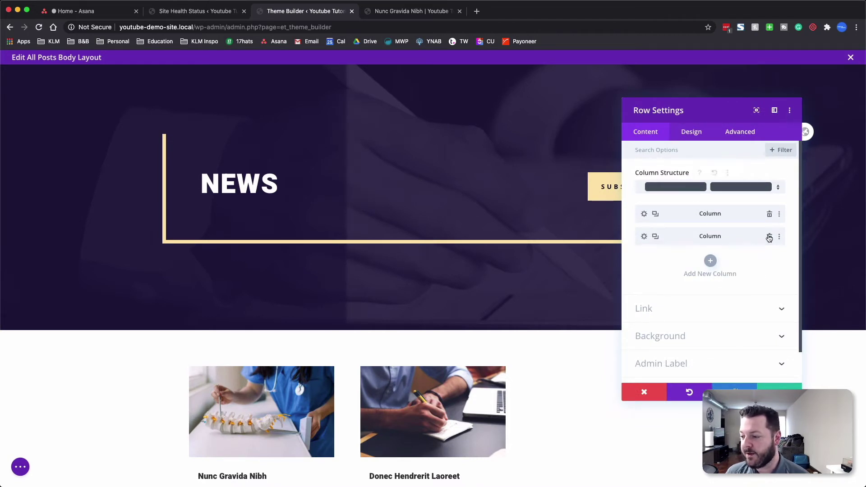
click(770, 238)
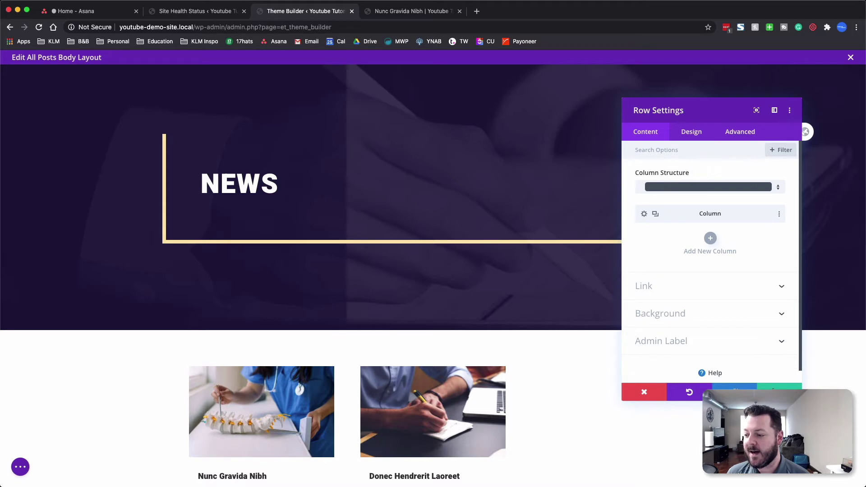
key(Escape)
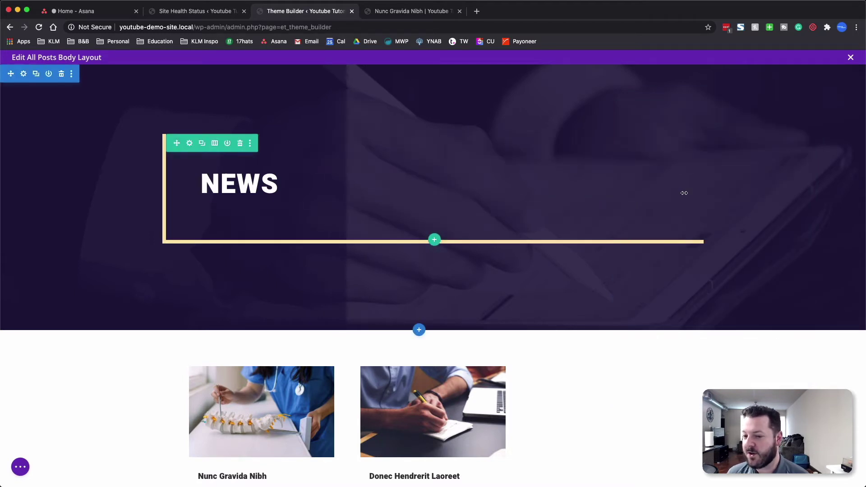
Step: Replace the News heading text in the header module with the dynamic Post/Archive Title content
mouse_move(329, 185)
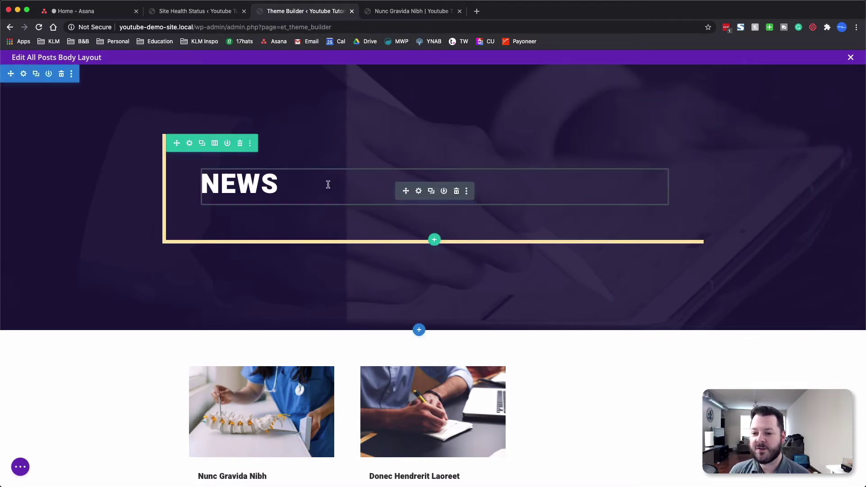
click(419, 191)
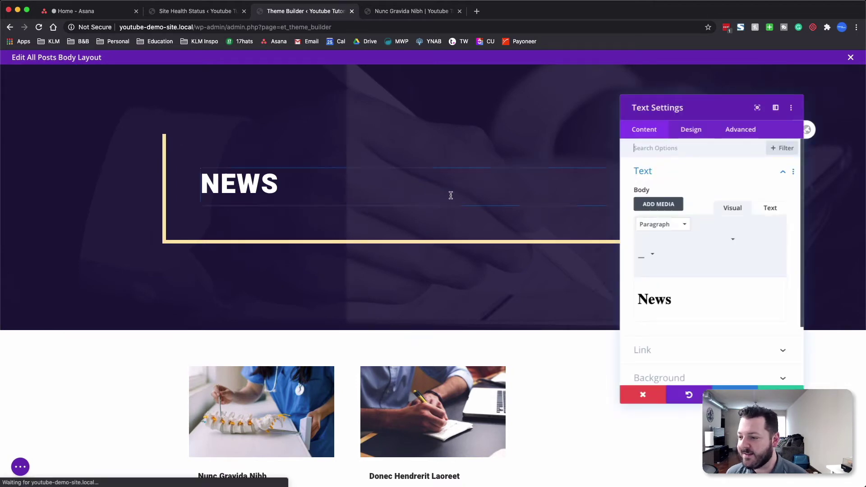
click(653, 303)
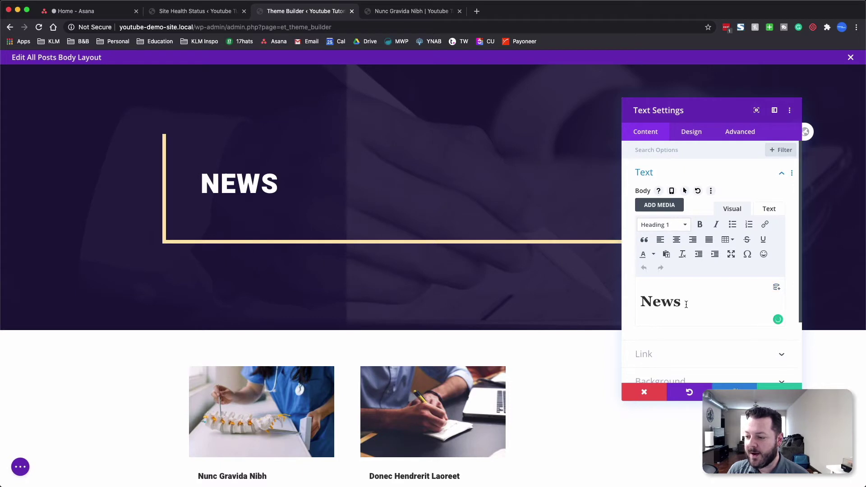
drag(685, 305, 590, 294)
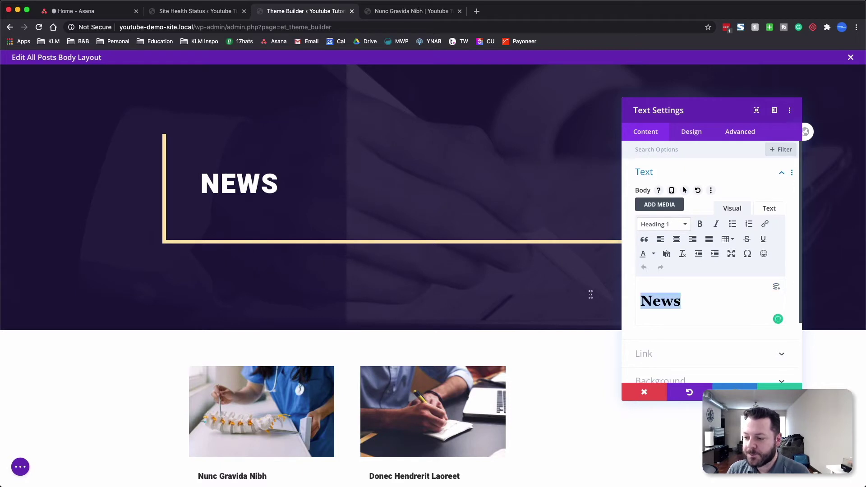
key(BackSpace)
click(777, 289)
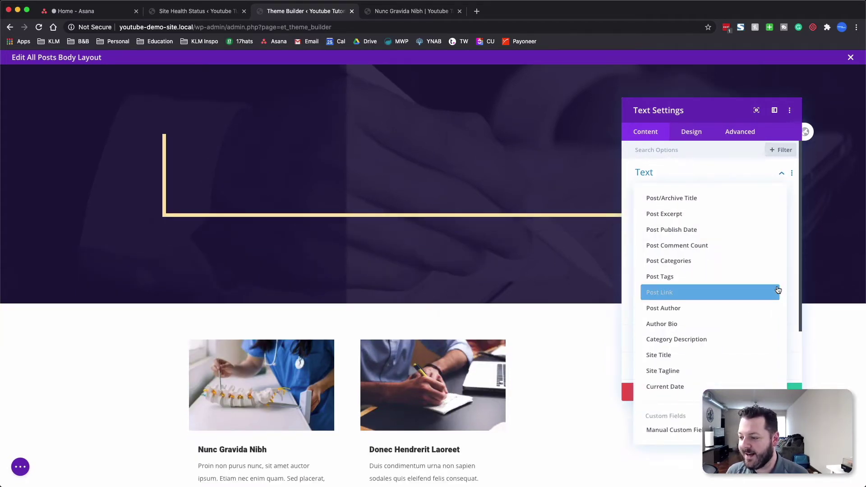
click(670, 203)
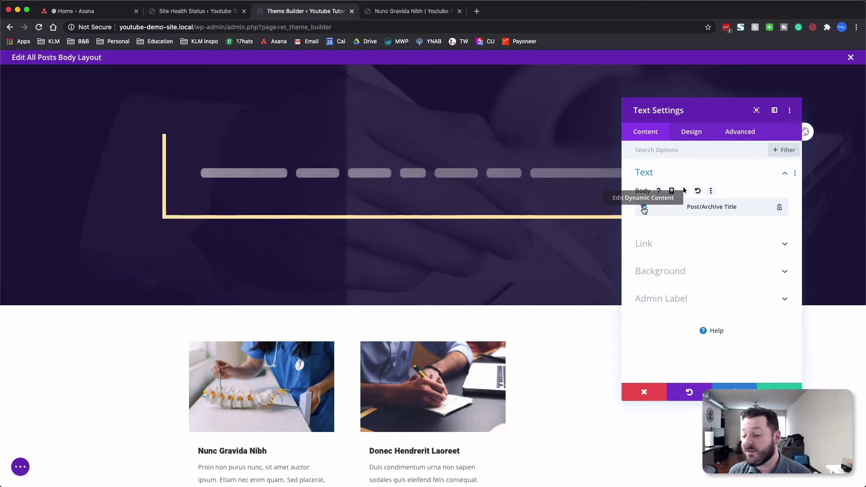
Step: Wrap the dynamic title in <h1> before and </h1> after, and save the text module
key(ctrl+Up)
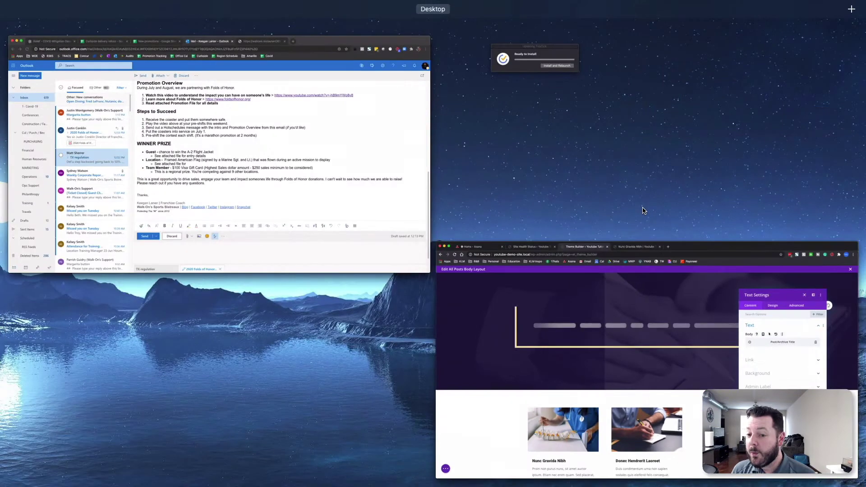
click(588, 292)
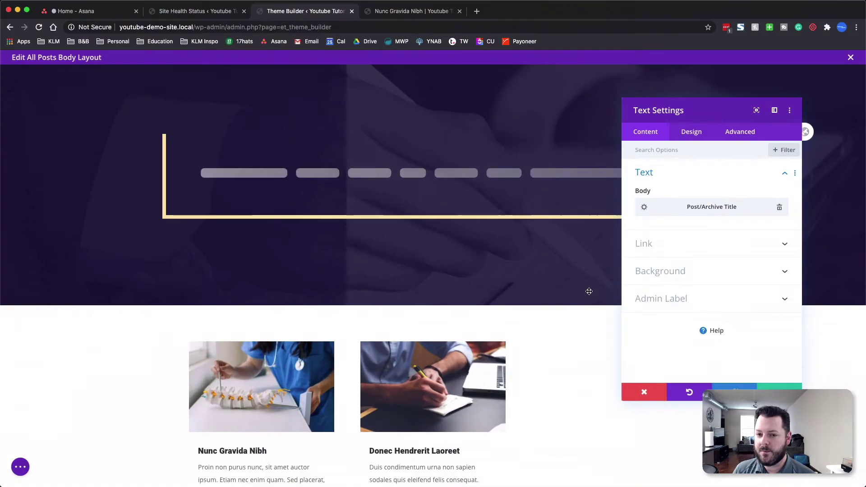
click(645, 209)
click(683, 240)
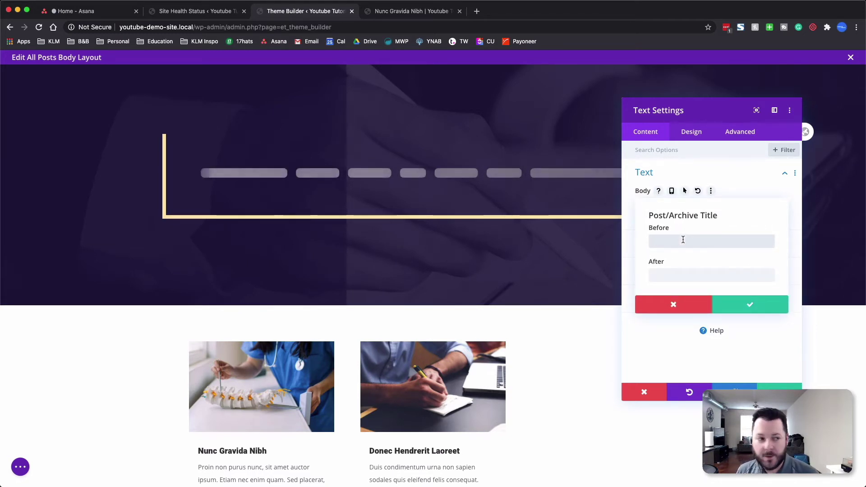
text(<h1>)
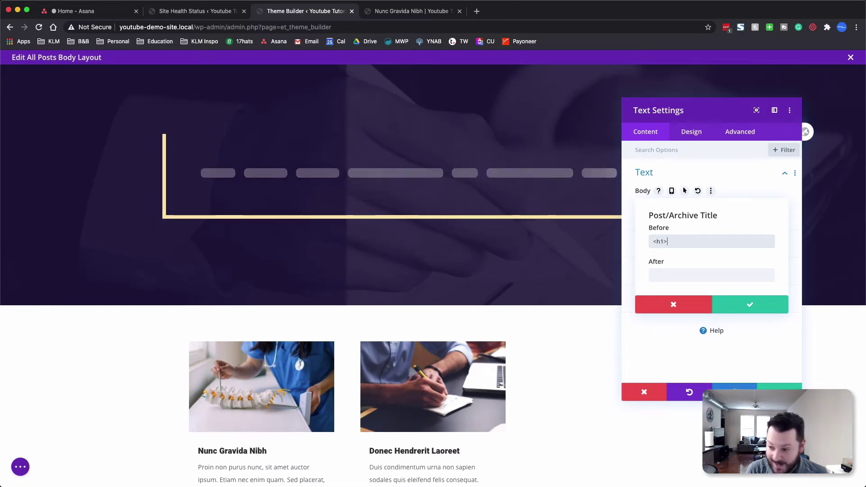
click(669, 274)
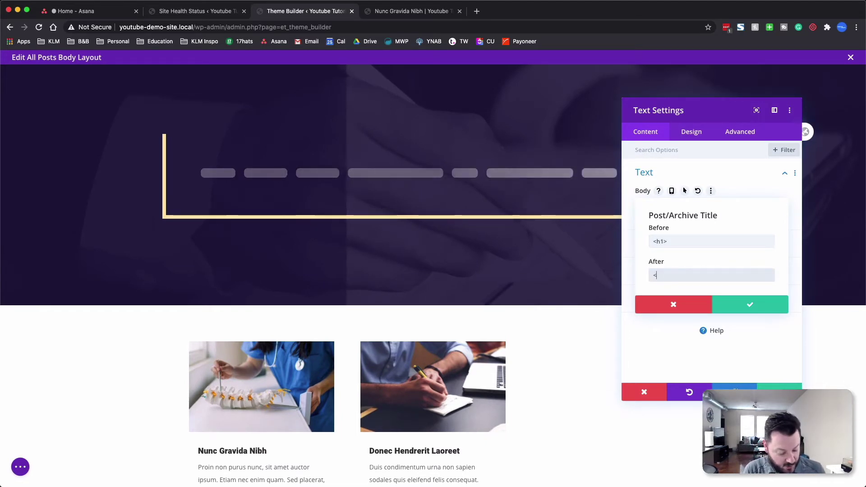
text(</h1>)
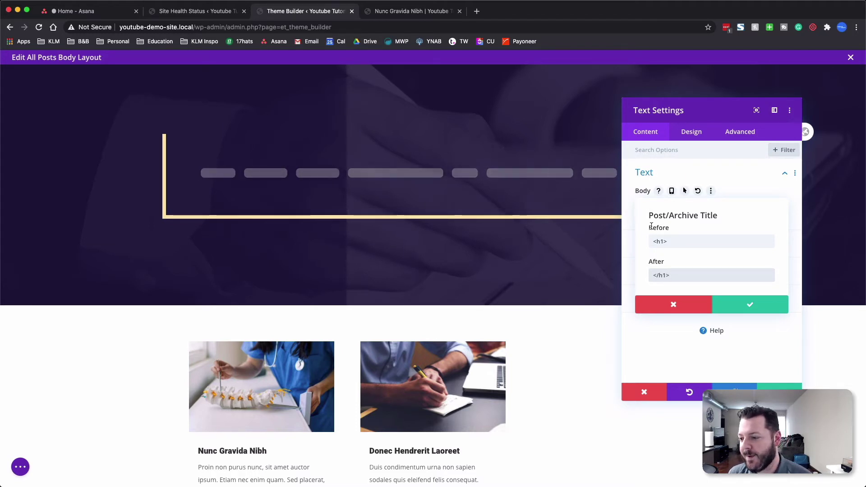
click(752, 306)
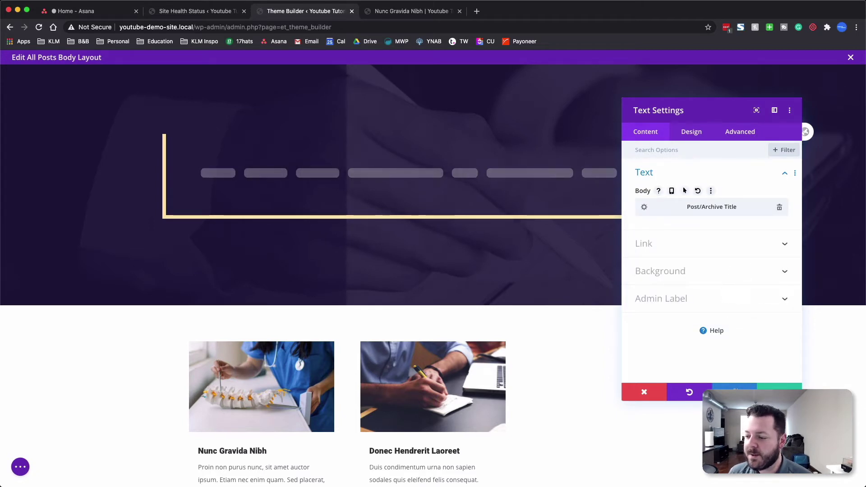
click(780, 391)
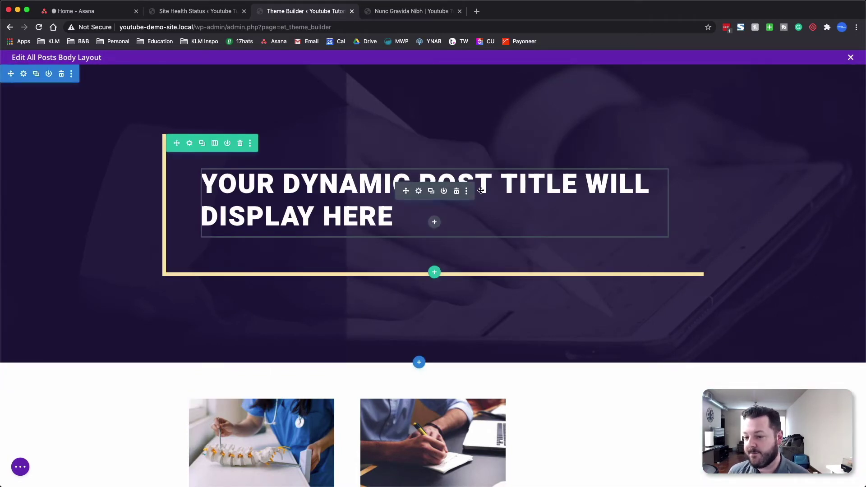
Step: Delete the blog module from the row between the header and the Get in Touch section
scroll(300, 204, down, 3)
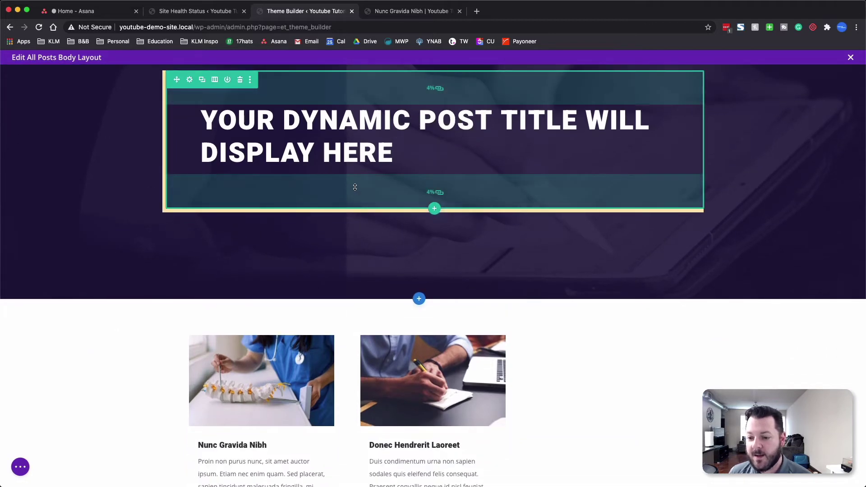
scroll(354, 293, down, 4)
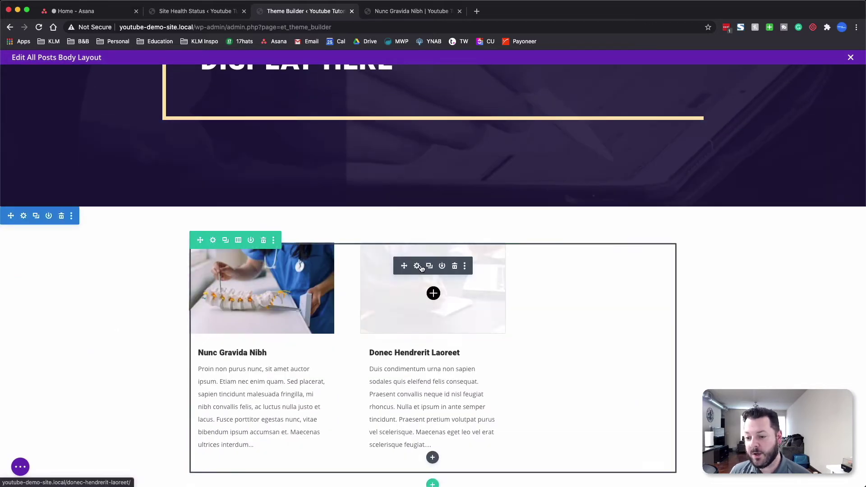
click(418, 266)
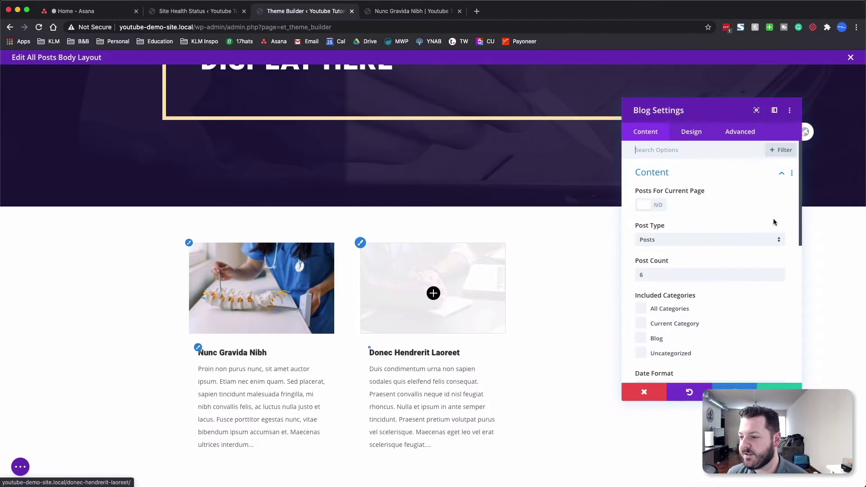
click(645, 391)
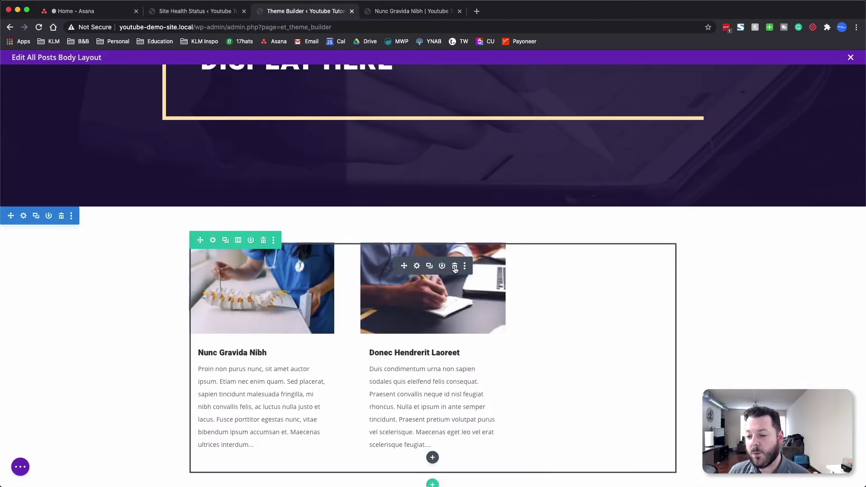
click(455, 266)
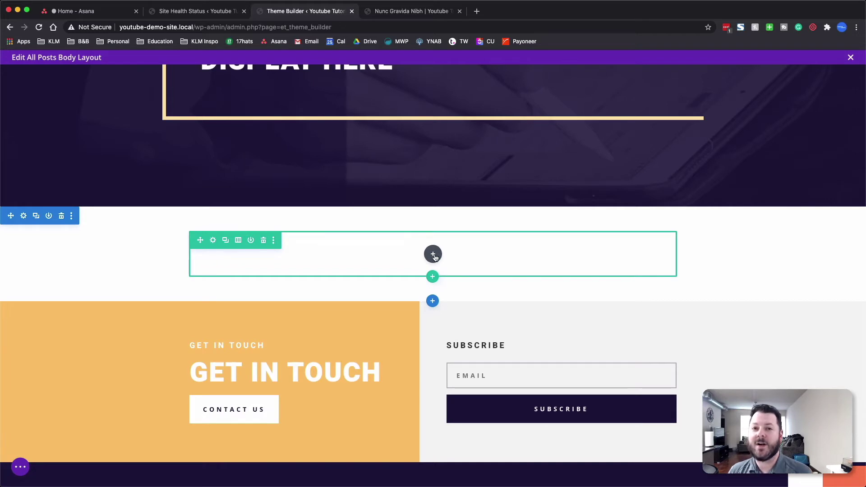
Step: Insert a Post Content module into the empty row beneath the title header
click(434, 255)
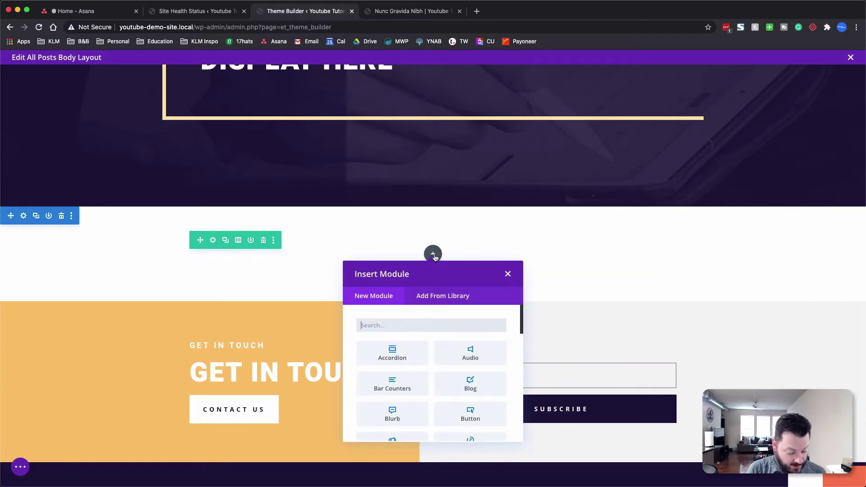
text(post)
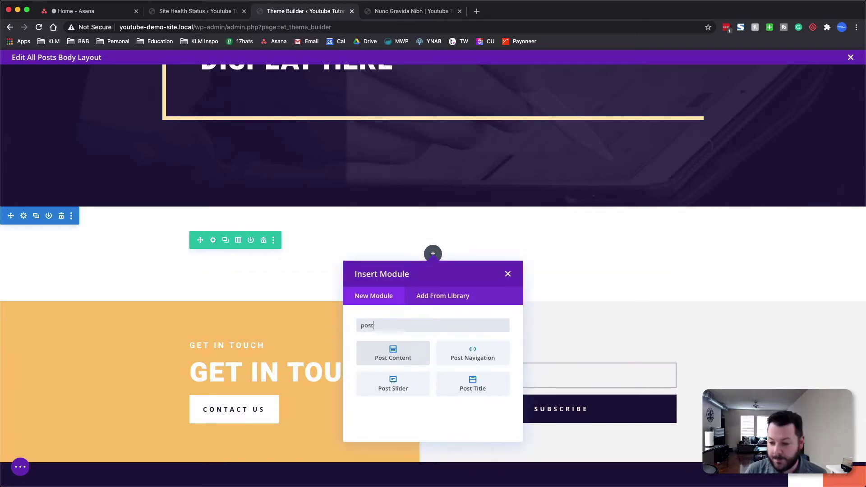
click(383, 360)
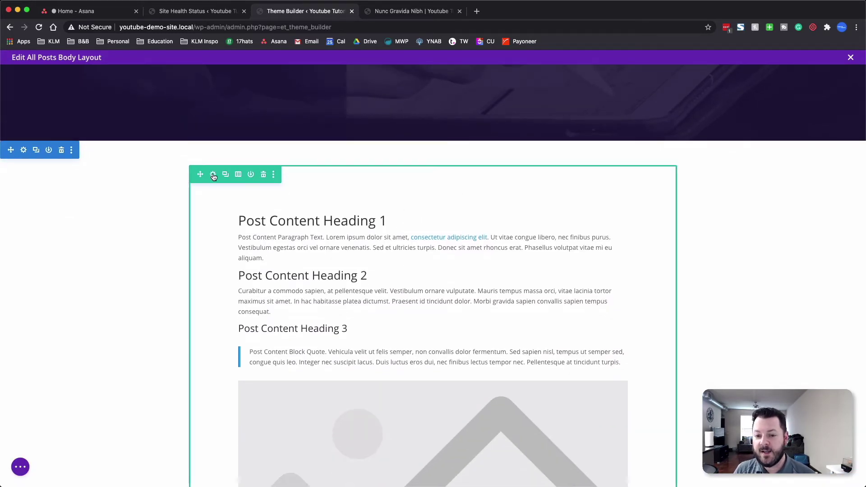
Step: Set the Post Content row's padding to 0 px on all four sides, and save the row settings
click(213, 175)
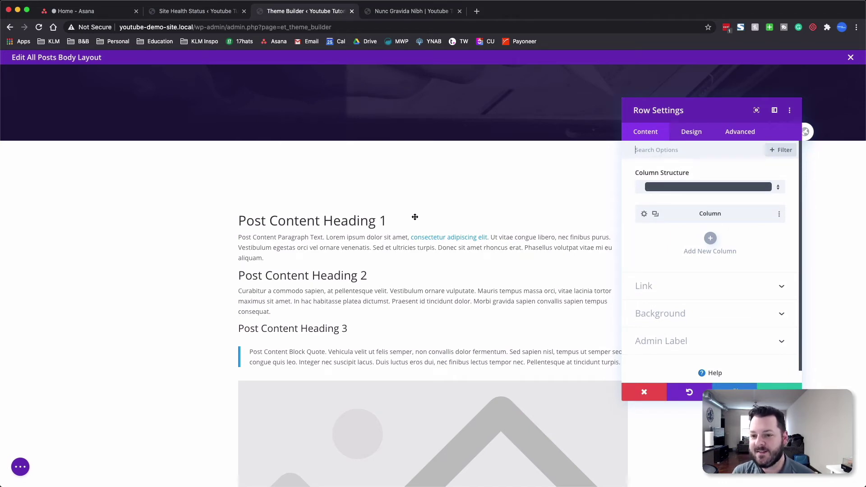
click(692, 132)
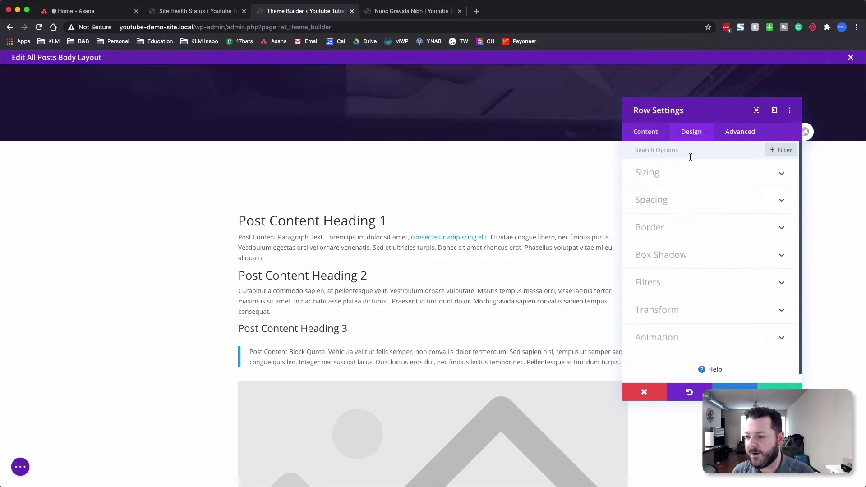
click(652, 199)
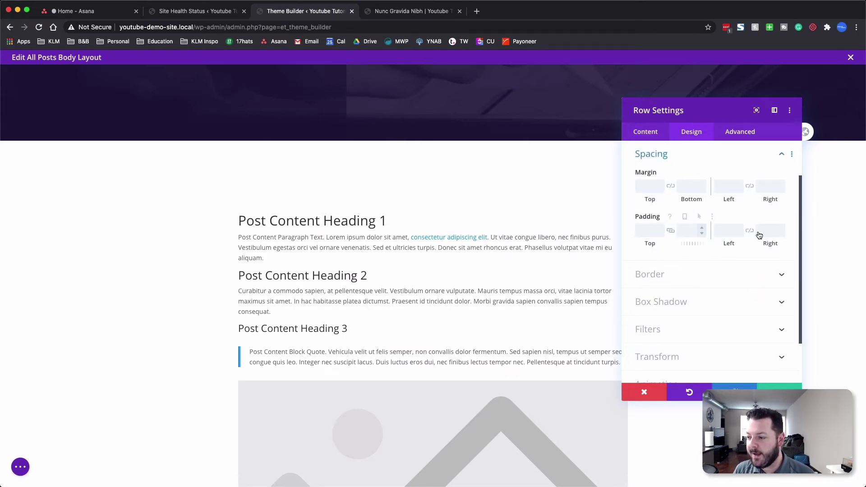
click(727, 231)
text(0)
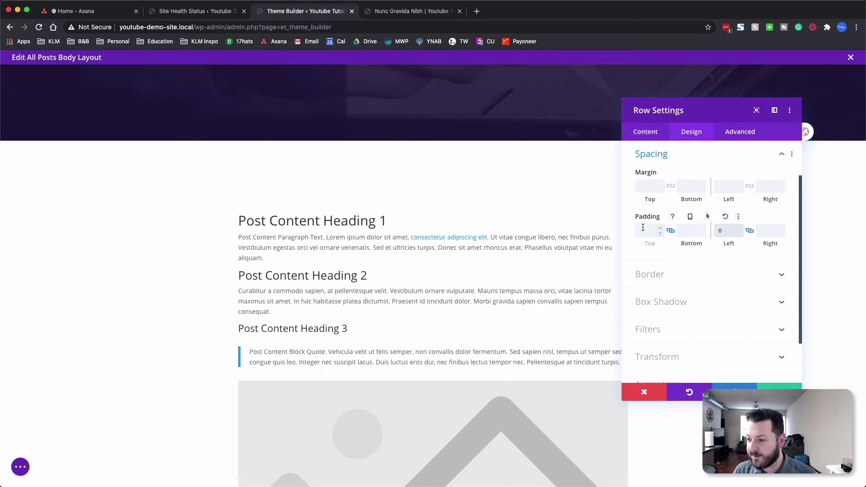
click(645, 231)
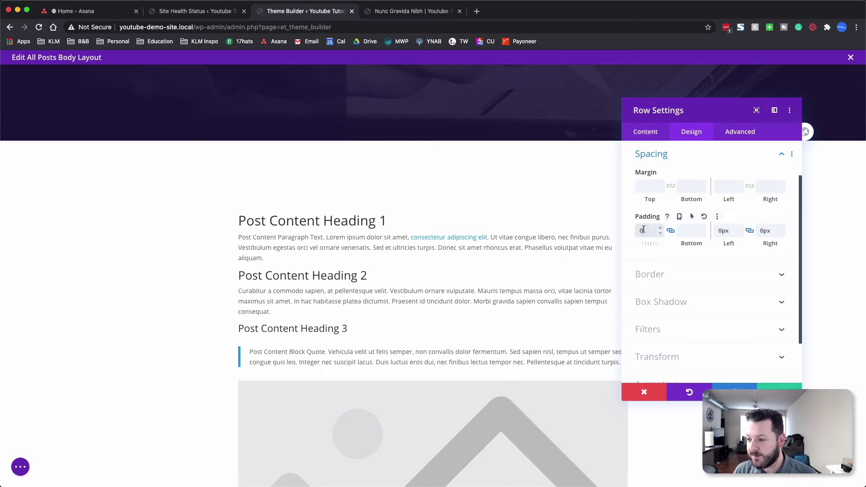
click(770, 390)
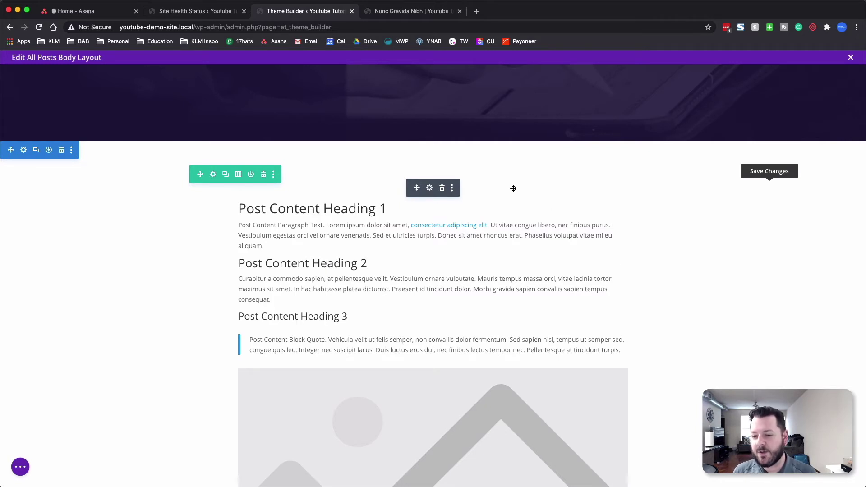
scroll(399, 246, up, 4)
scroll(399, 247, up, 2)
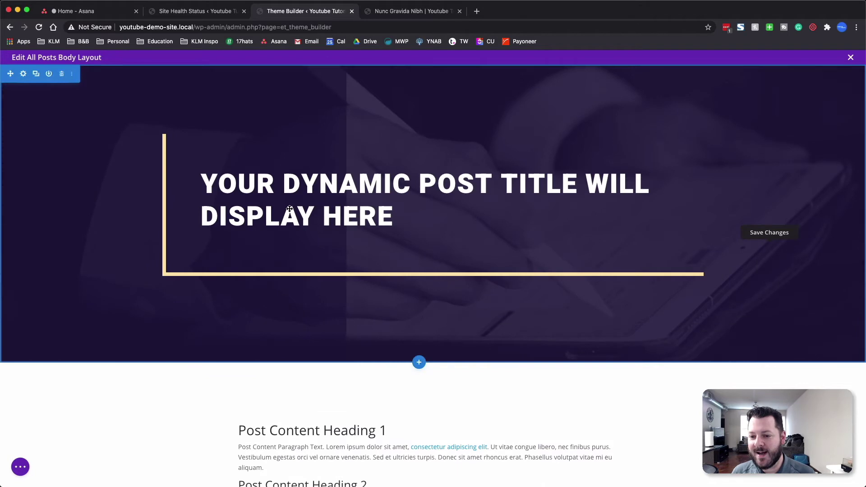
scroll(411, 300, down, 1)
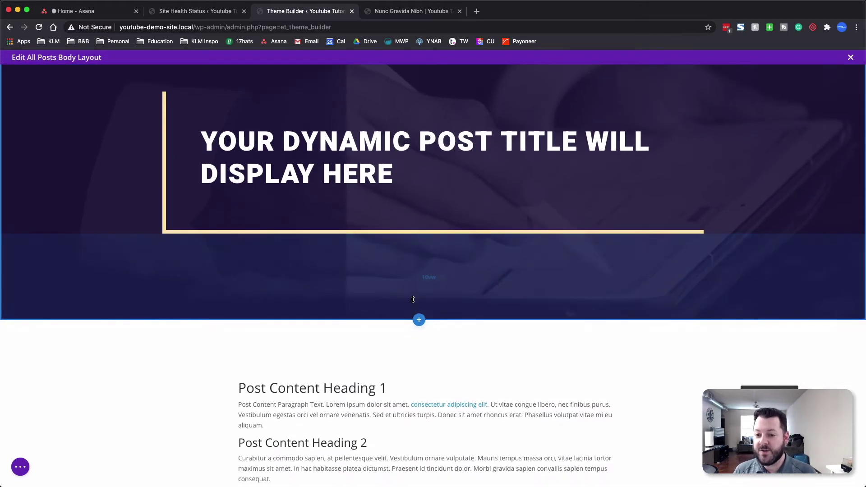
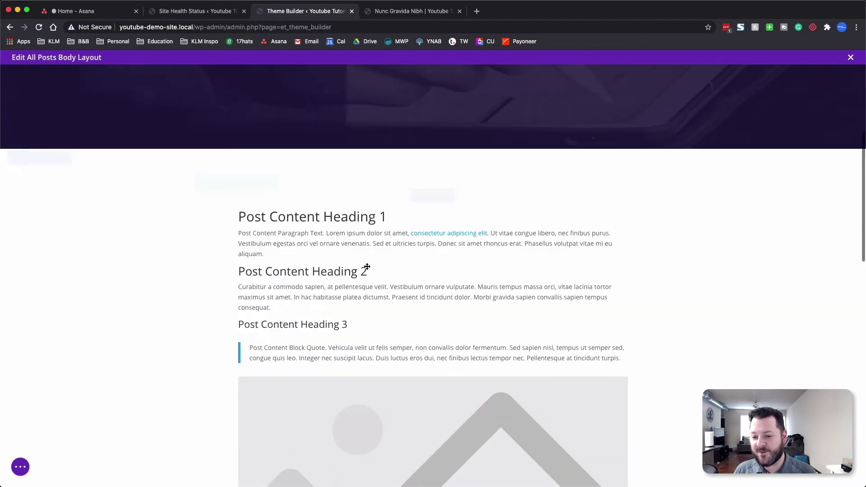
Step: Open the Post Content module's design settings and set the Heading 1 font to Heebo
click(431, 196)
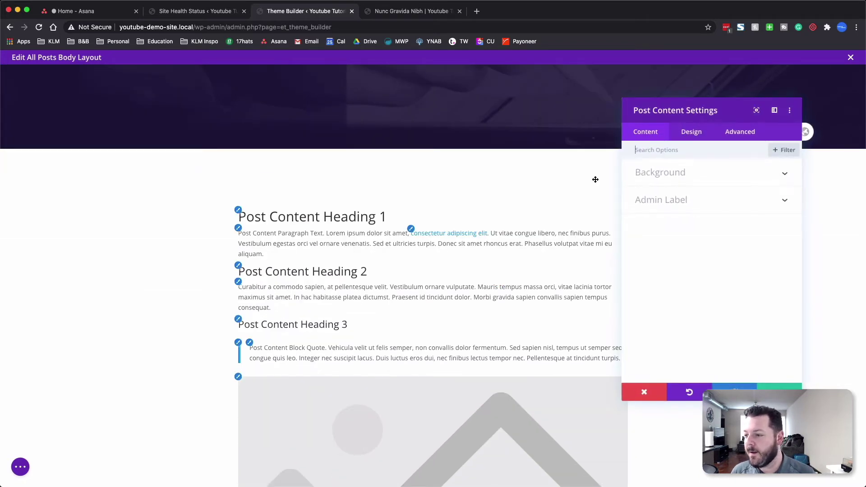
click(690, 131)
click(653, 232)
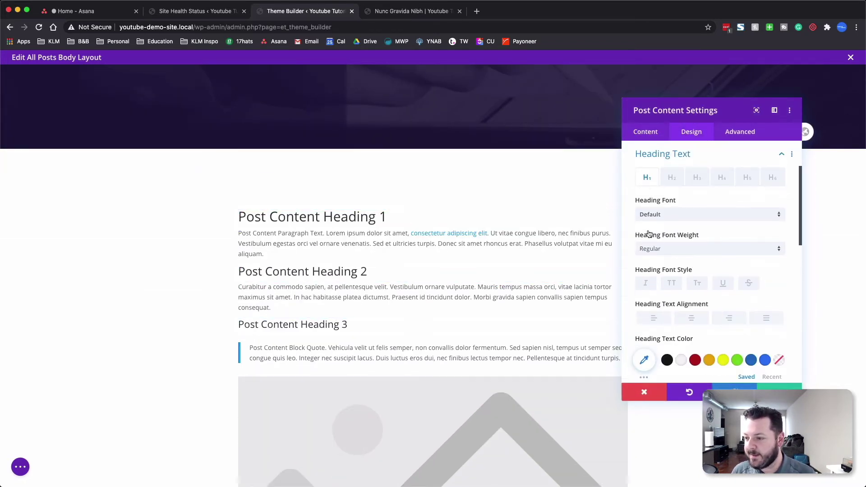
click(674, 214)
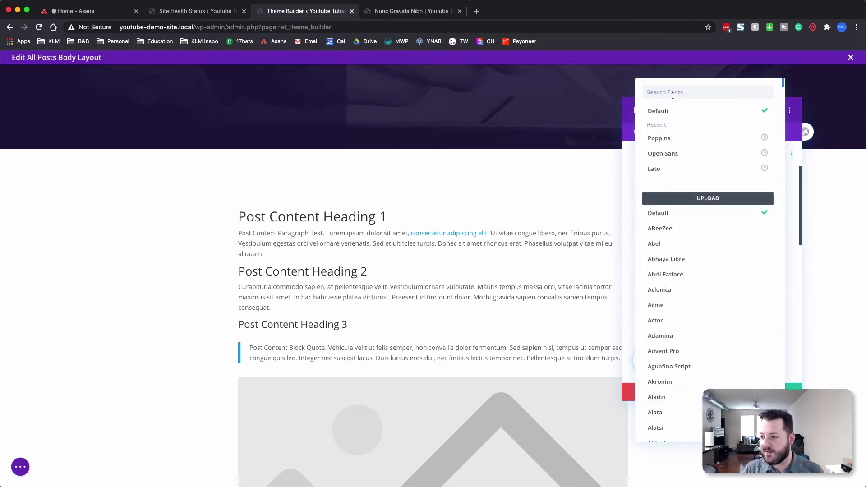
text(heebo)
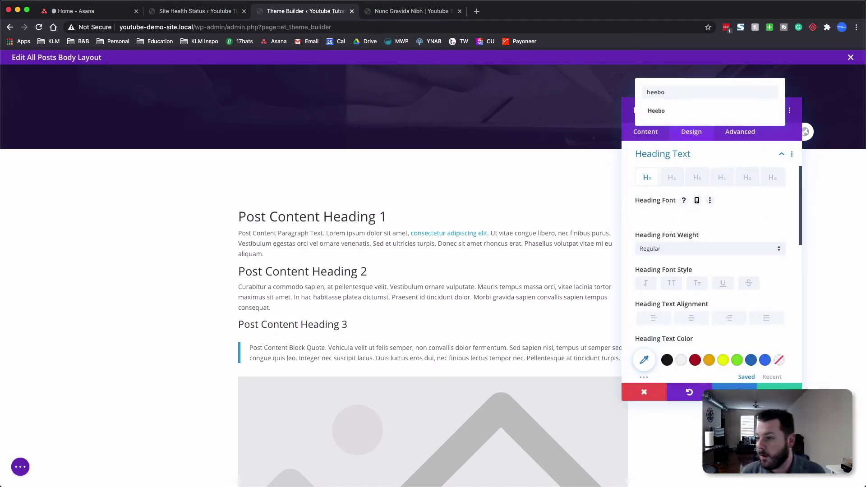
click(666, 111)
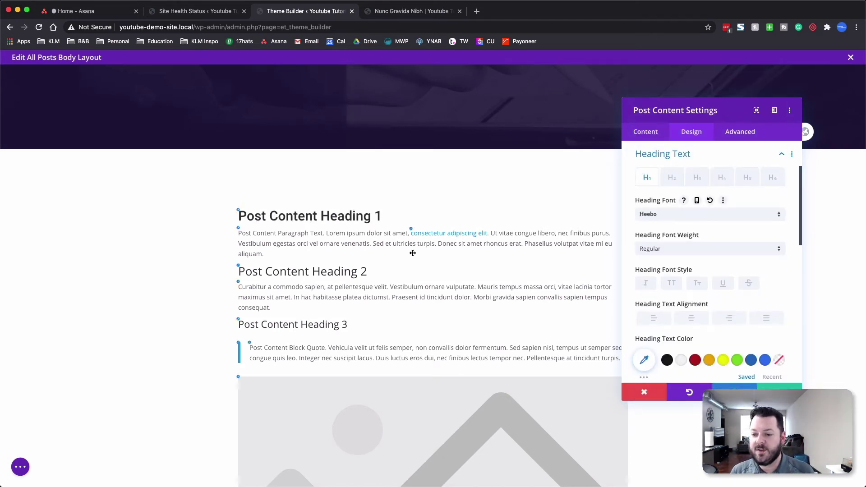
Step: Try the uppercase font style on the Heading 1 text of the Post Content module
scroll(413, 253, up, 5)
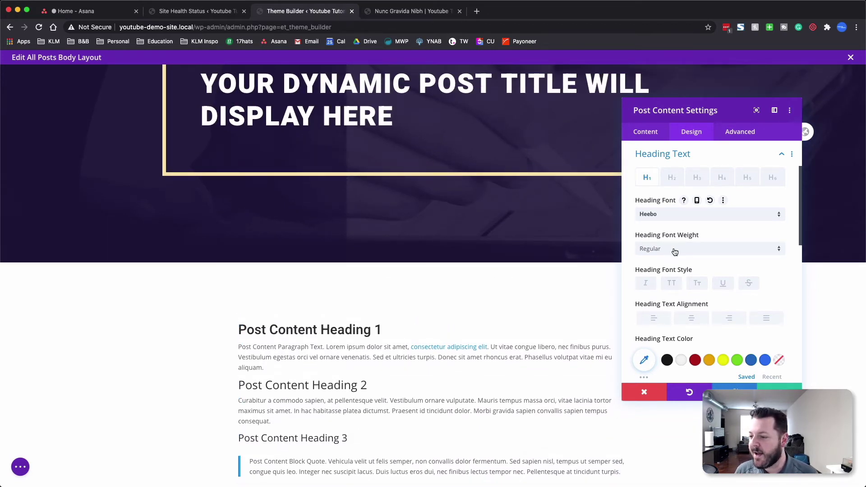
click(672, 284)
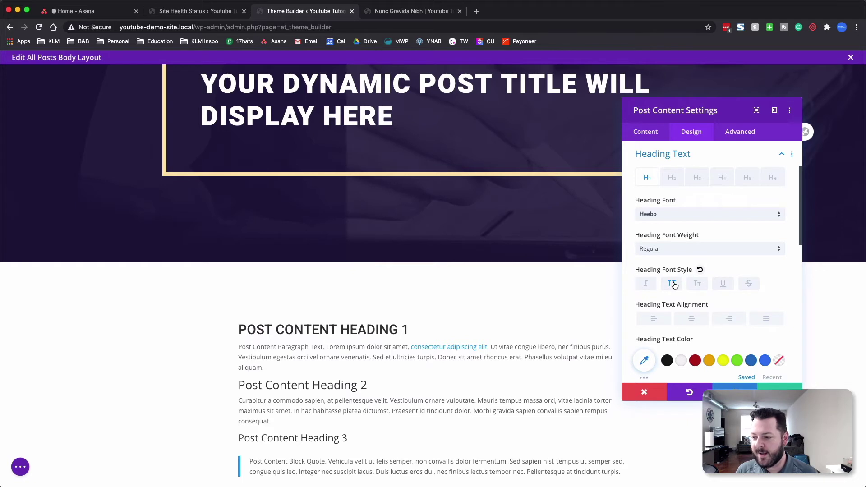
click(673, 285)
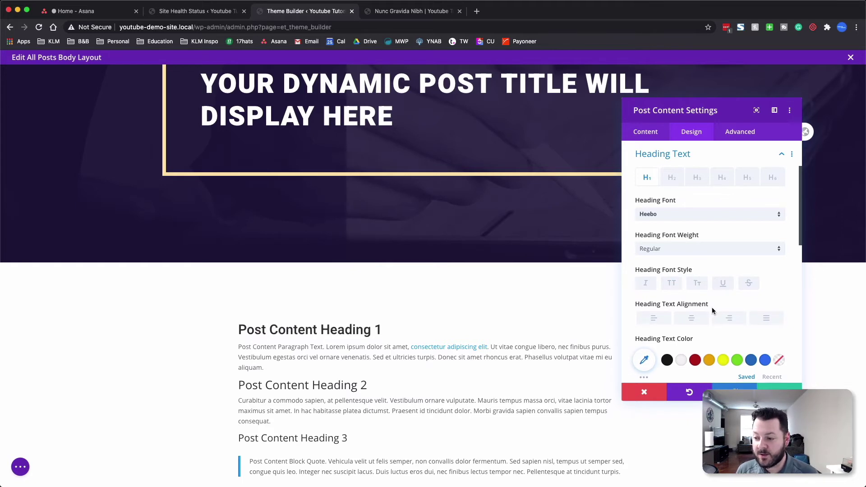
Step: Enable per-device sizing for the Heading 1 text and set its desktop size to 34 px
scroll(713, 311, down, 3)
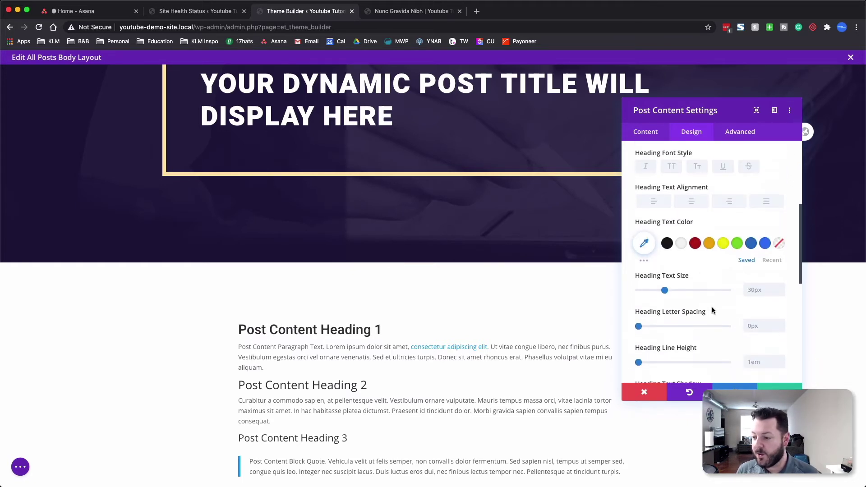
click(780, 290)
key(Up)
key(Up)
key(Up)
click(711, 276)
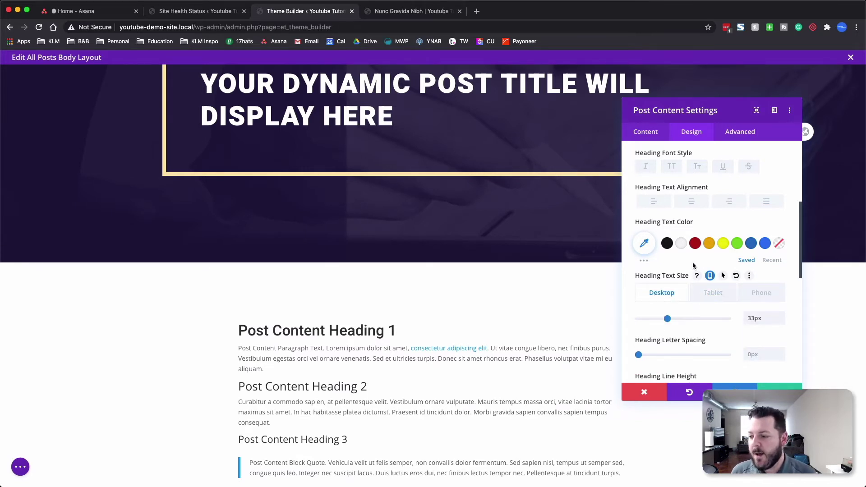
click(780, 317)
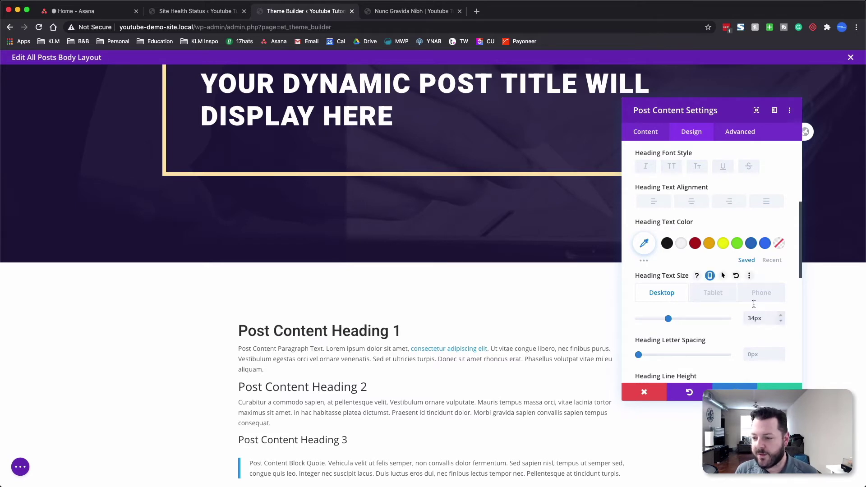
Step: Set the Heading 2 font of the Post Content module to Heebo
scroll(722, 280, up, 5)
click(672, 208)
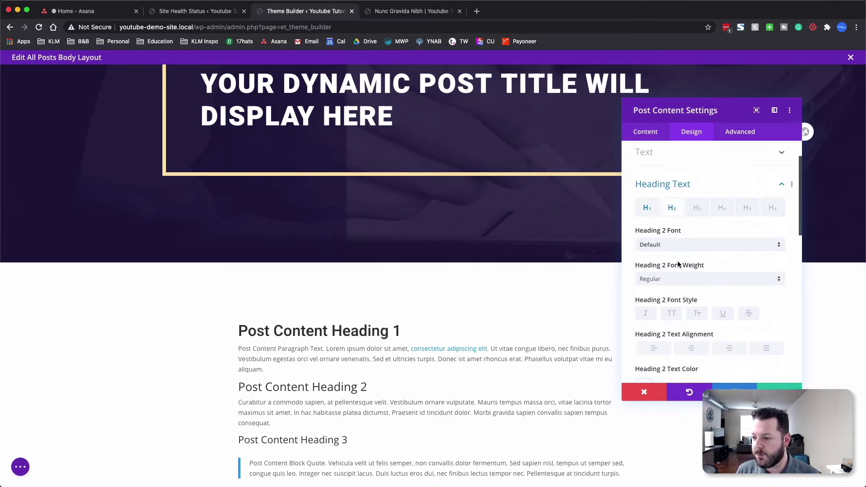
click(667, 245)
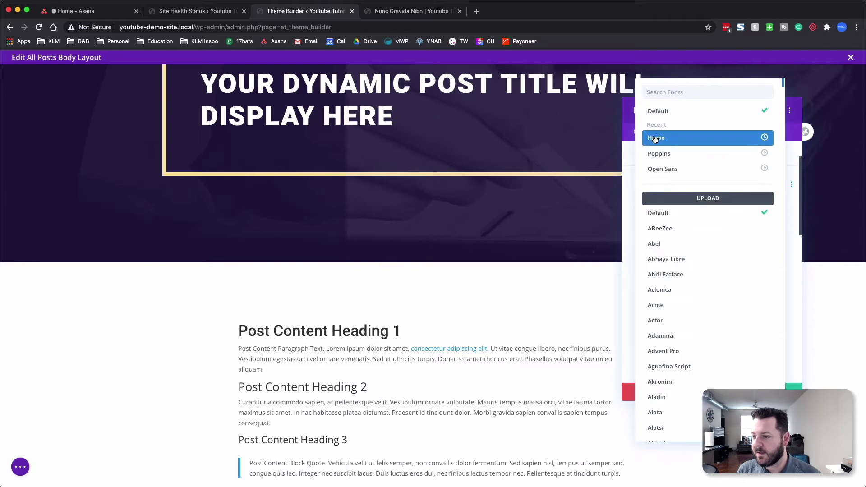
click(657, 136)
Step: Increase the Heading 2 text size of the Post Content module by 4 px
scroll(713, 280, down, 5)
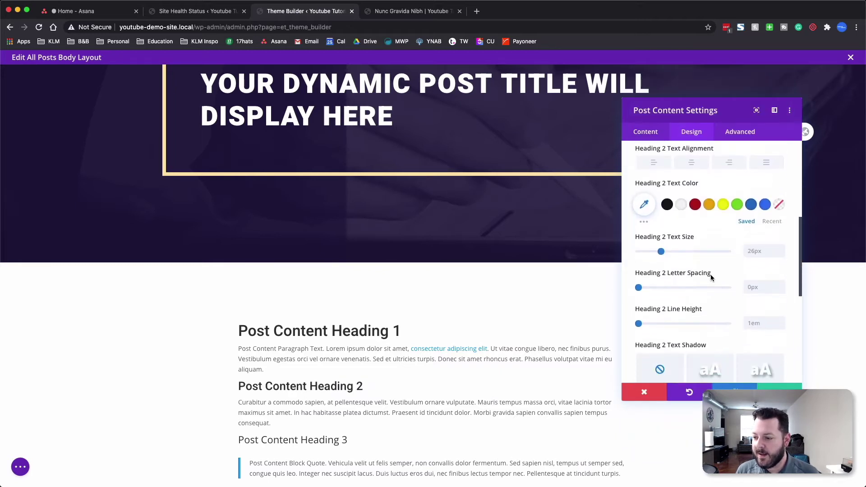
click(781, 201)
click(781, 202)
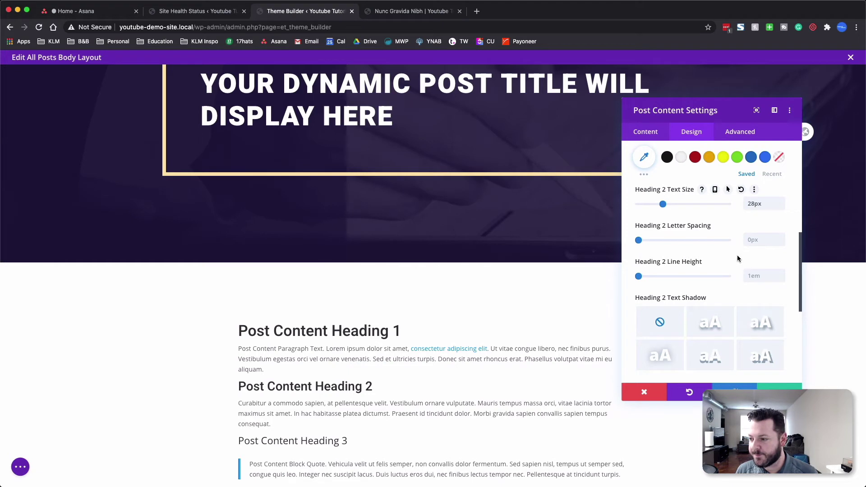
click(781, 202)
click(782, 202)
Step: Set the Heading 3 font of the Post Content module to Heebo
scroll(699, 223, up, 3)
scroll(699, 223, up, 5)
click(697, 231)
scroll(698, 264, down, 2)
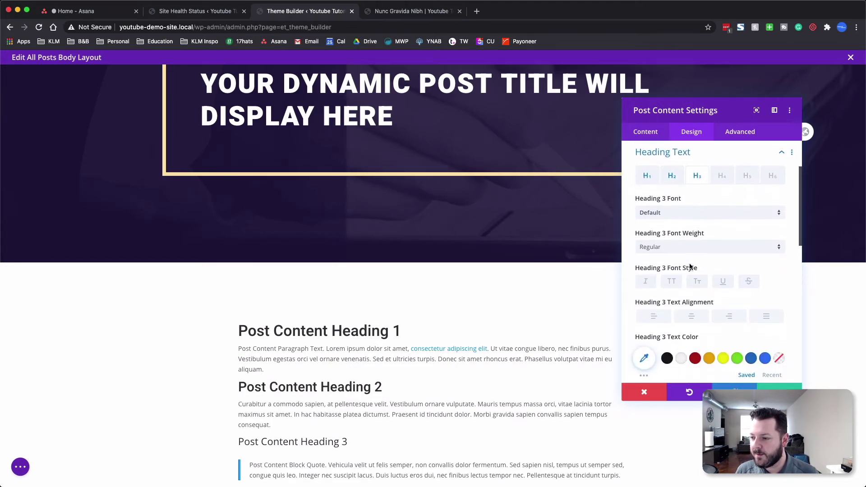
click(701, 212)
click(654, 137)
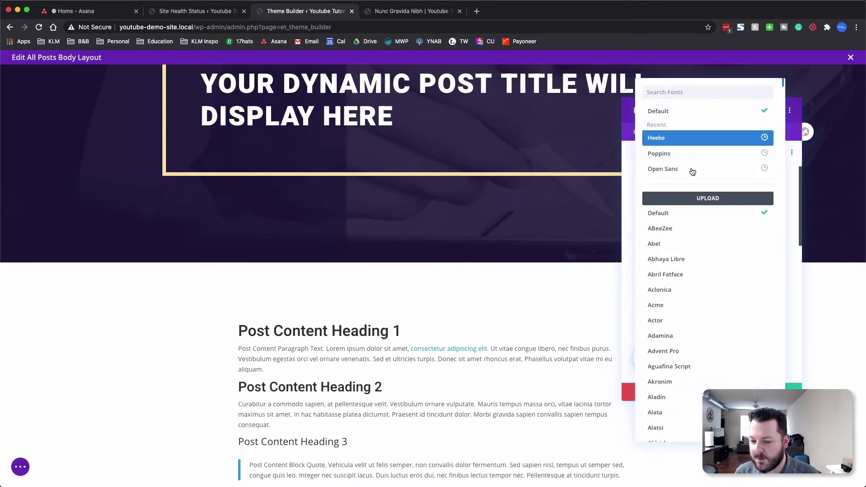
Step: Set the Heading 3 text size of the Post Content module to 28 px
scroll(684, 259, down, 5)
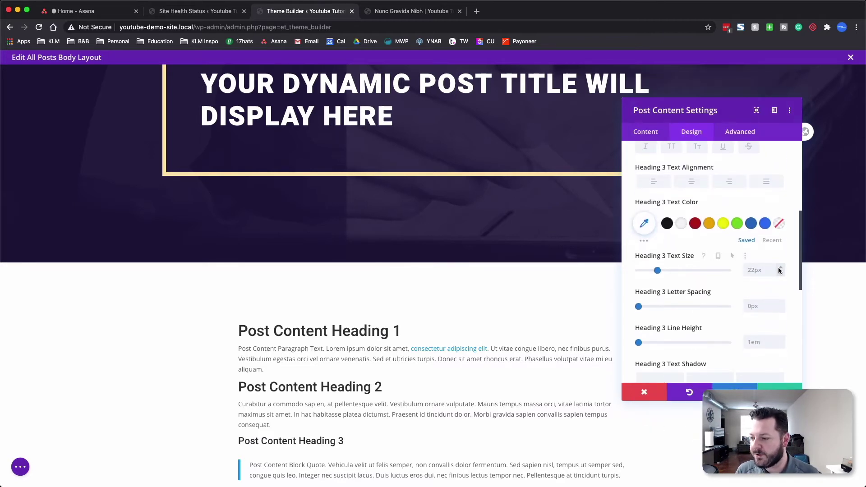
click(781, 270)
key(Up)
key(Up)
key(Up)
key(Up)
key(Up)
key(Up)
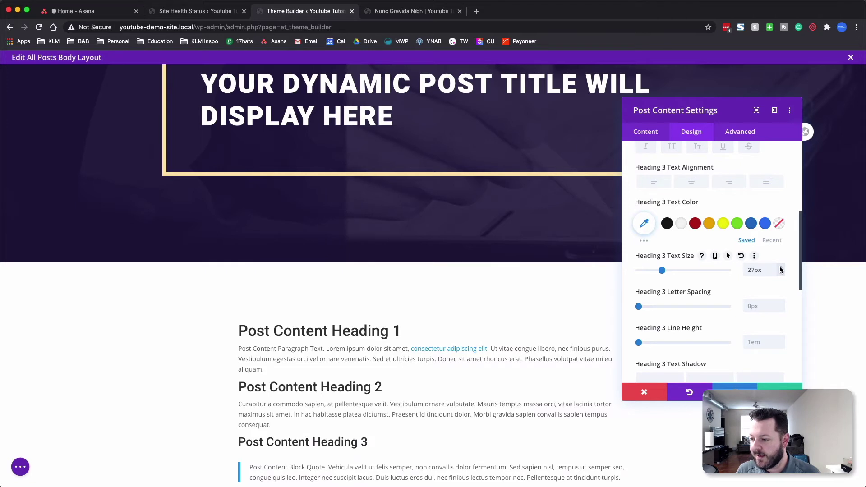
scroll(472, 328, down, 3)
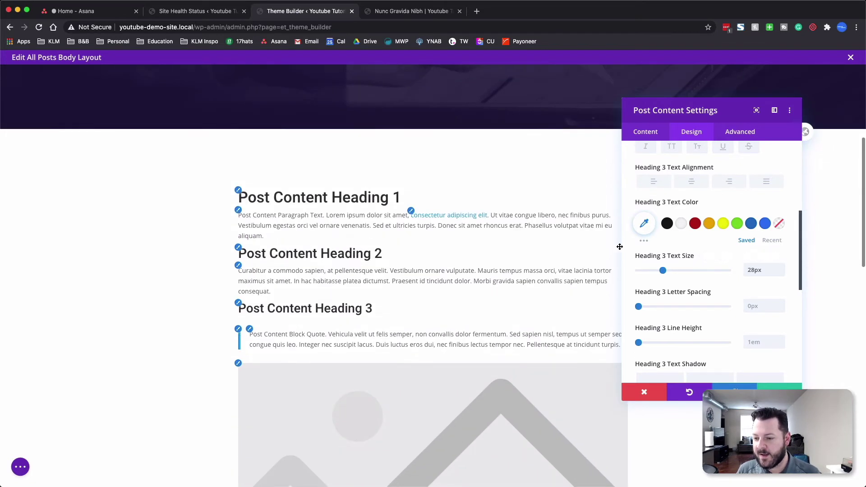
Step: Set the Heading 4 font of the Post Content module to Heebo
scroll(706, 194, up, 5)
click(721, 181)
click(691, 223)
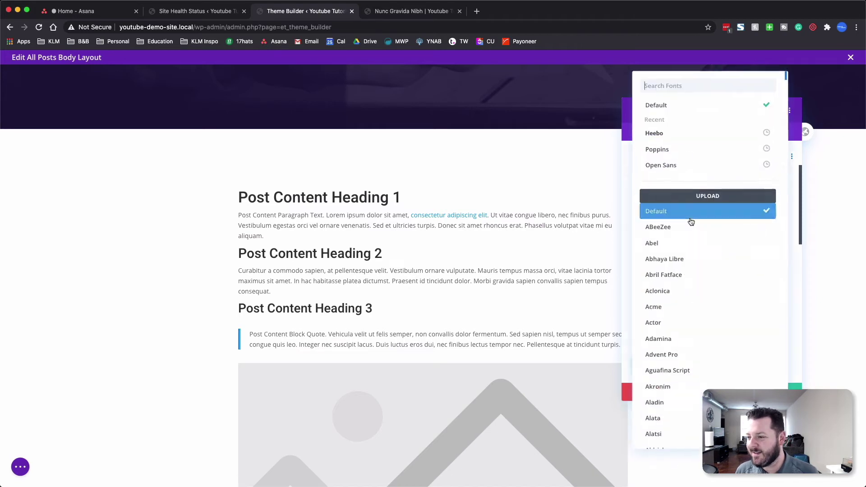
click(673, 138)
Step: Set the Heading 4 text size of the Post Content module to 26 px
scroll(716, 180, down, 5)
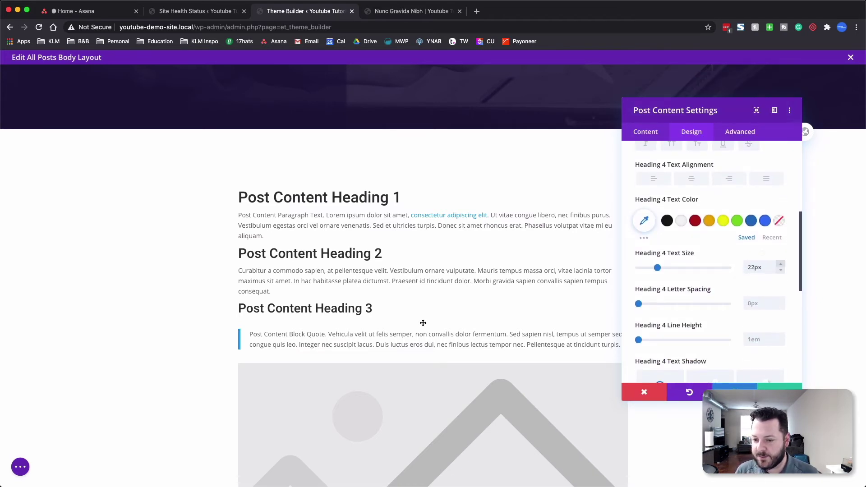
key(Up)
scroll(422, 323, down, 6)
key(Up)
key(Up)
key(Up)
key(Up)
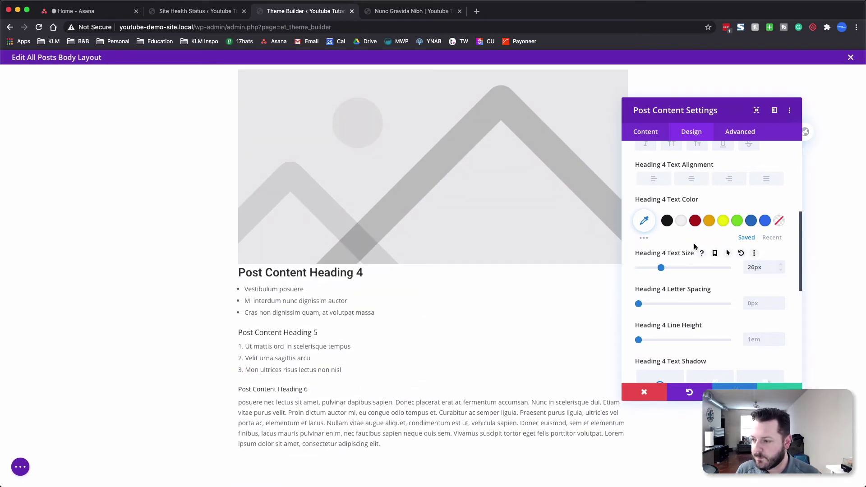
Step: Collapse the heading text options and expand the body text options of the Post Content module
scroll(692, 242, up, 6)
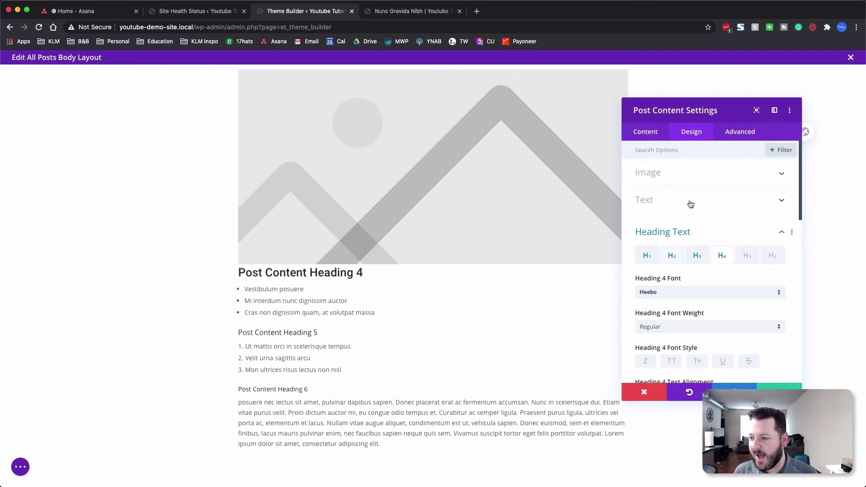
click(677, 232)
scroll(377, 253, up, 8)
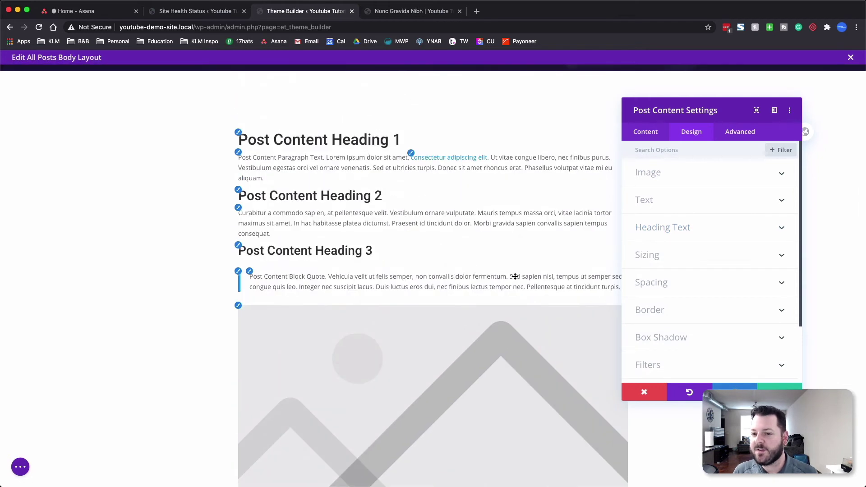
click(673, 201)
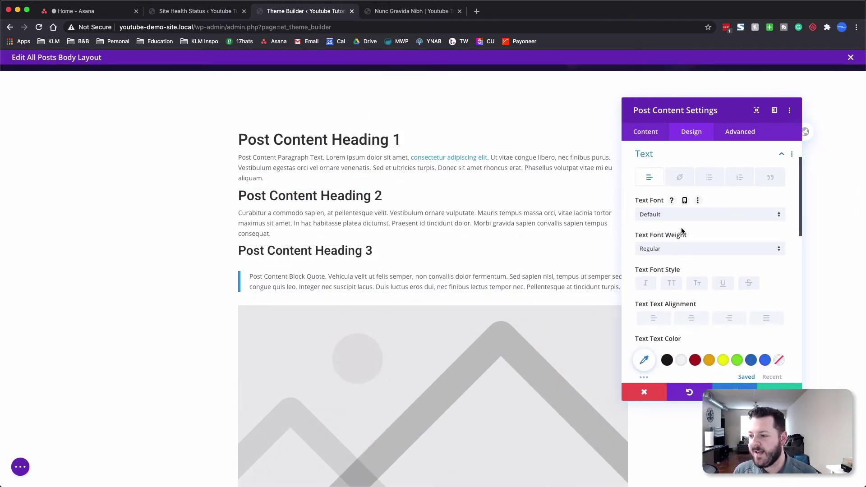
Step: Try Open Sans as the body text font of the Post Content module
click(679, 216)
scroll(438, 166, up, 2)
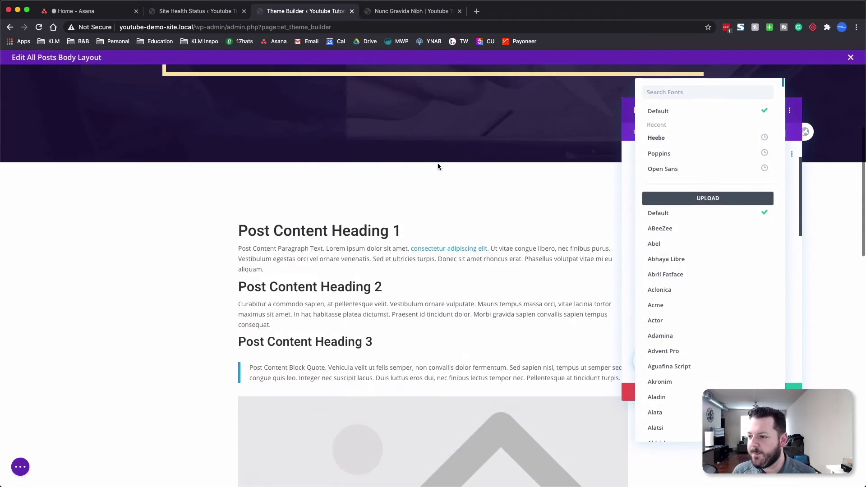
click(663, 169)
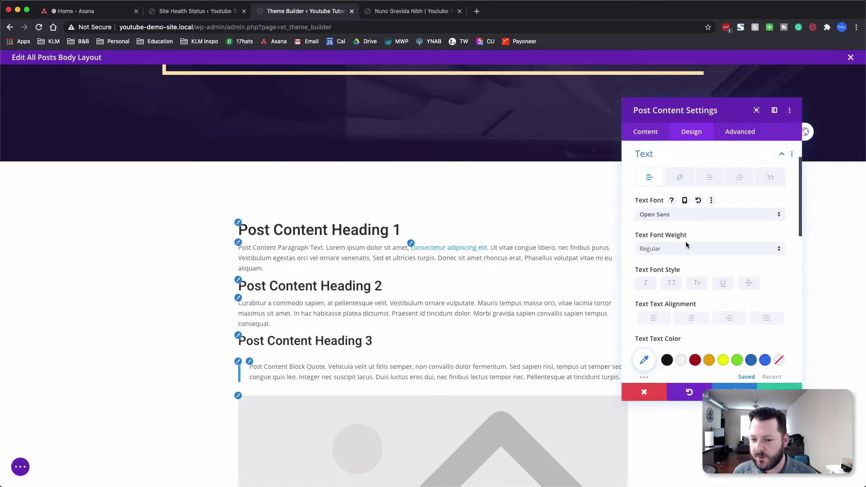
Step: Set the Post Content module's body text font to Lato
scroll(580, 248, down, 2)
click(676, 215)
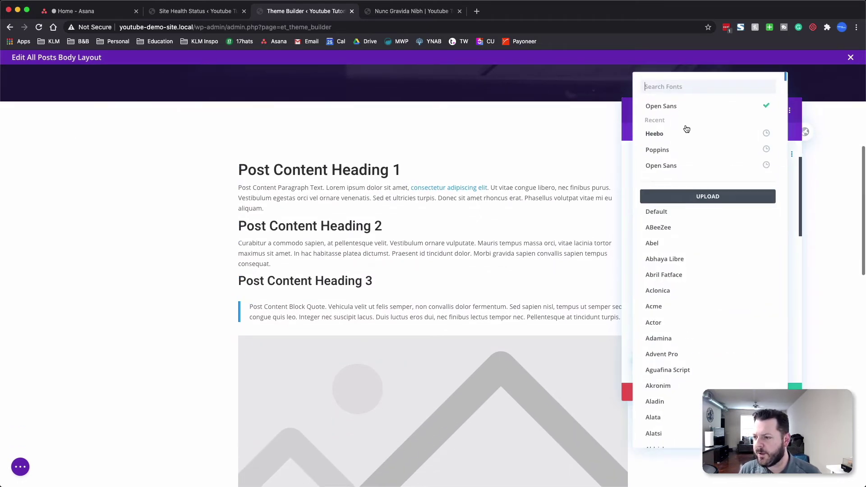
text(lato)
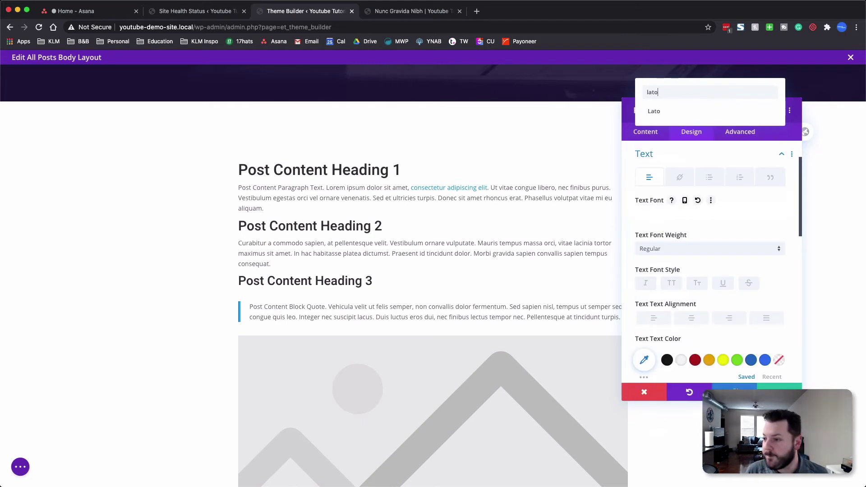
click(677, 114)
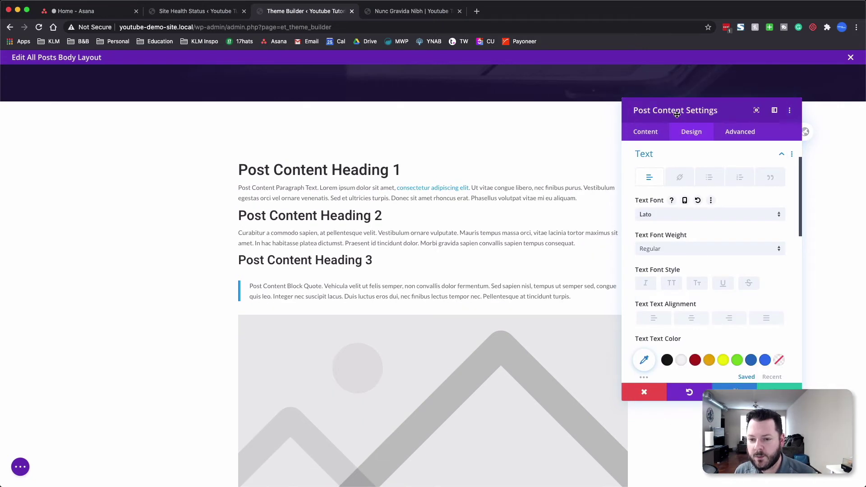
scroll(713, 304, down, 3)
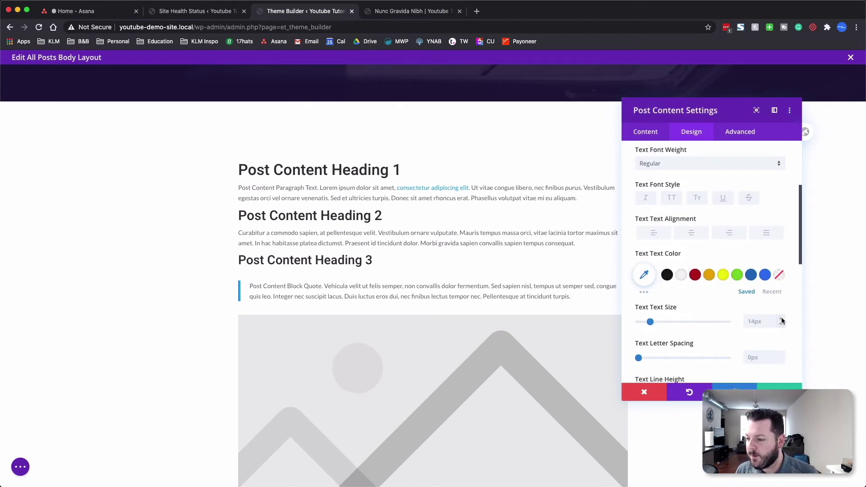
Step: Set the Post Content module's body text size to 16 px
click(782, 320)
click(782, 319)
click(782, 319)
click(782, 320)
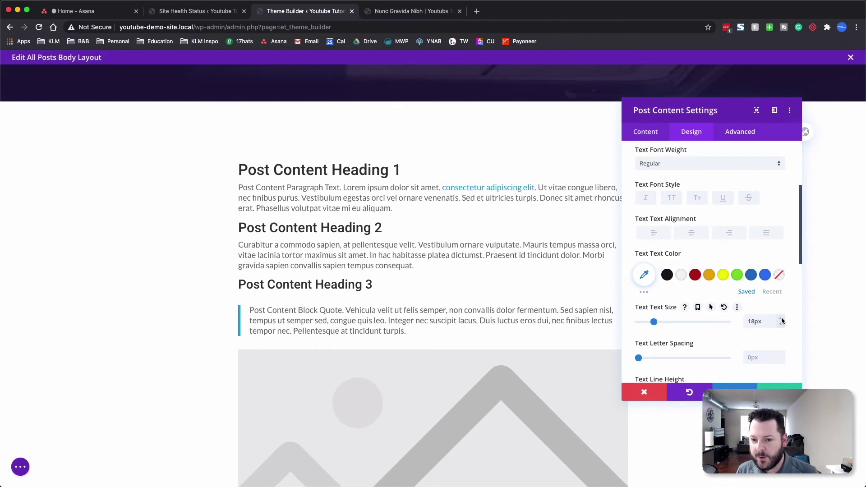
click(782, 324)
click(782, 325)
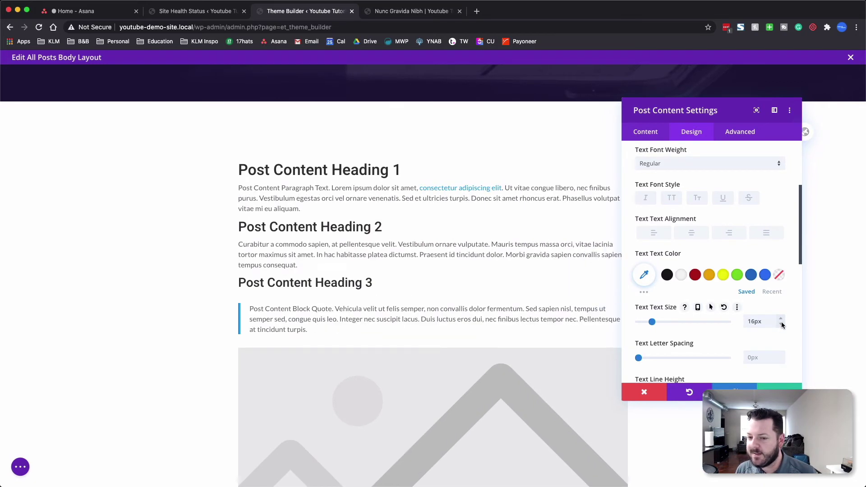
Step: Set the Post Content module's body text line height to 1.8em
scroll(710, 332, down, 3)
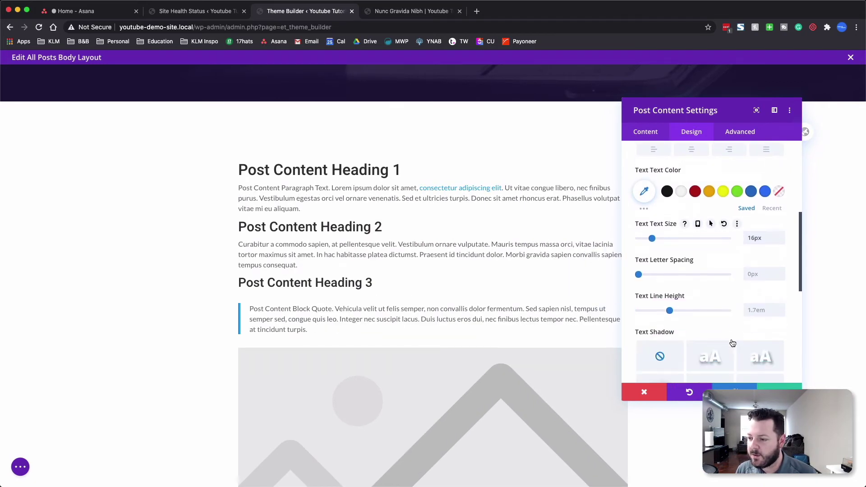
click(782, 312)
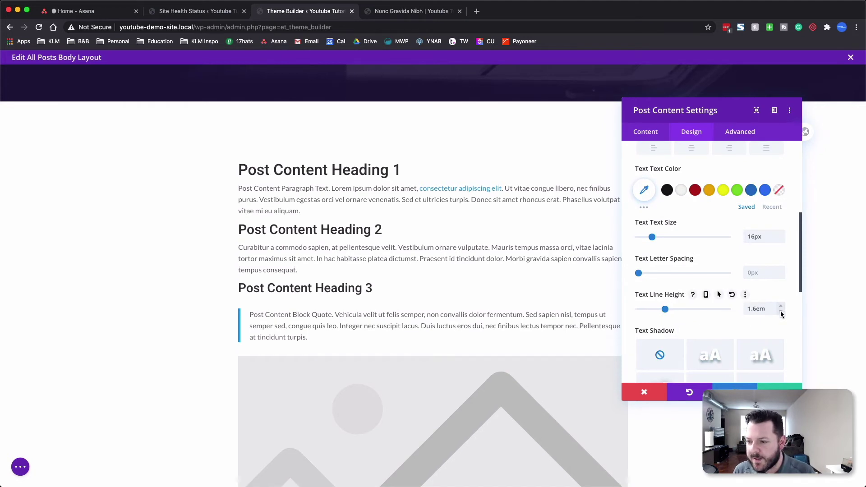
click(782, 308)
click(782, 308)
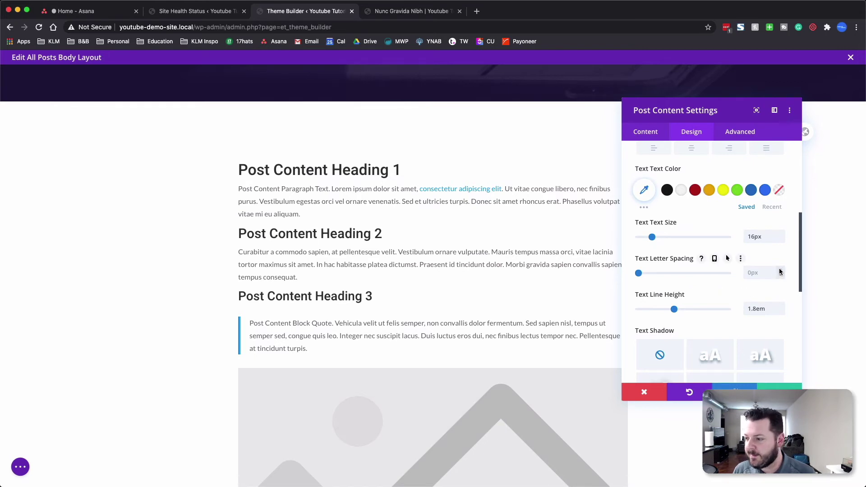
Step: Try a 1px letter spacing on the body text and set its text color to dark grey
click(781, 270)
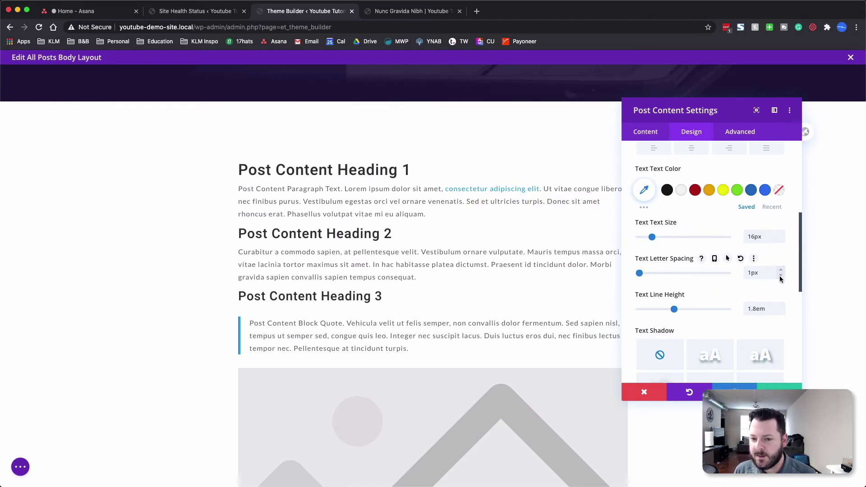
click(780, 277)
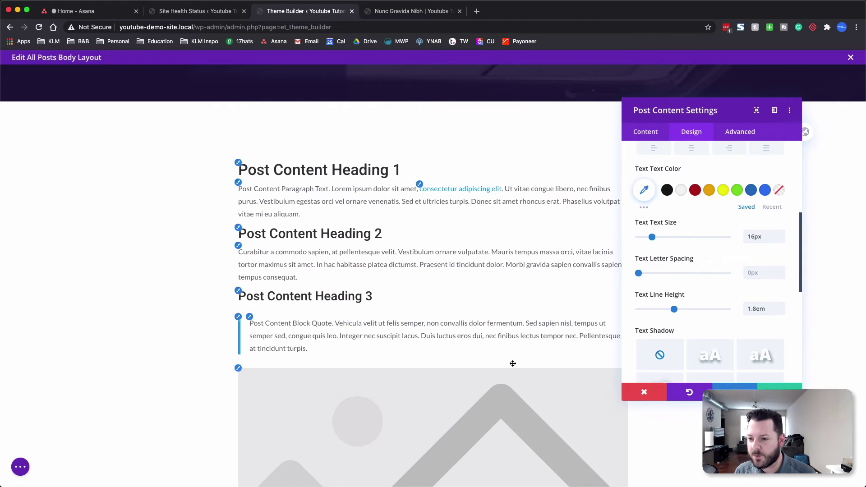
click(644, 190)
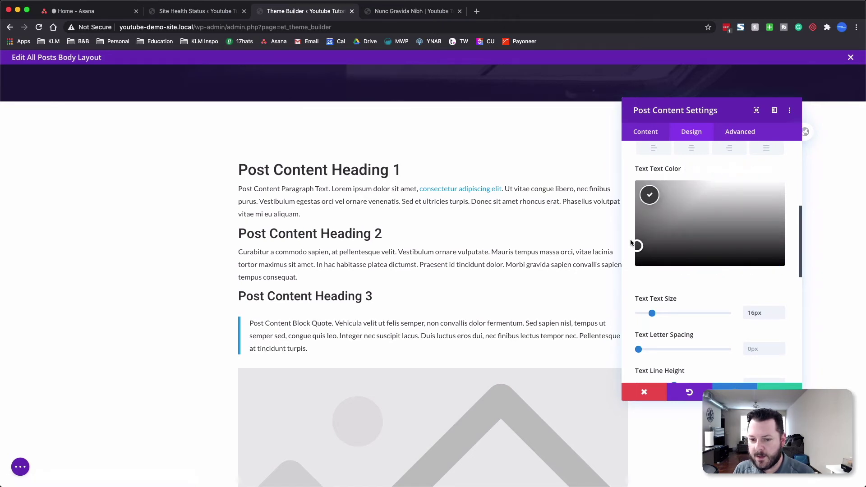
scroll(672, 221, up, 6)
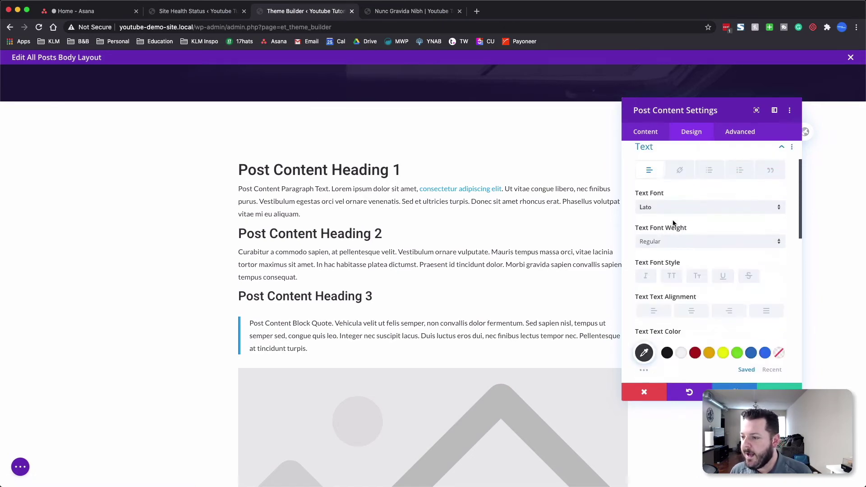
Step: Set the Post Content module's link font to Lato and save the module settings
click(675, 230)
scroll(690, 251, down, 3)
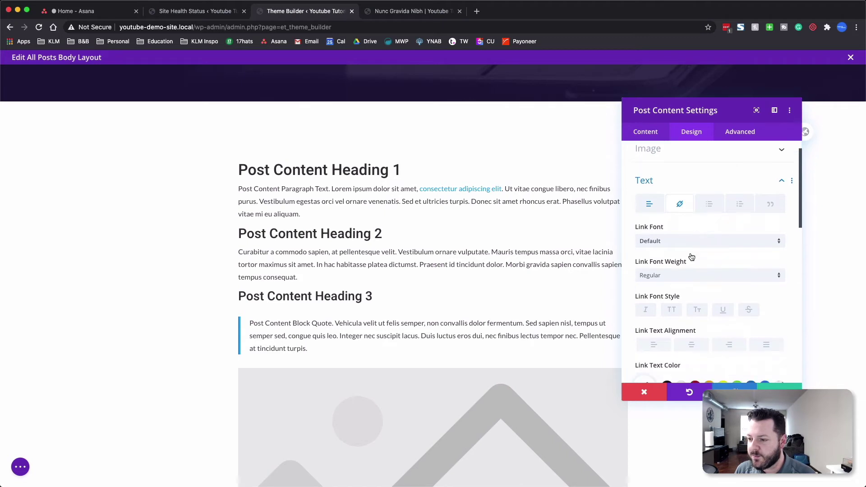
click(659, 201)
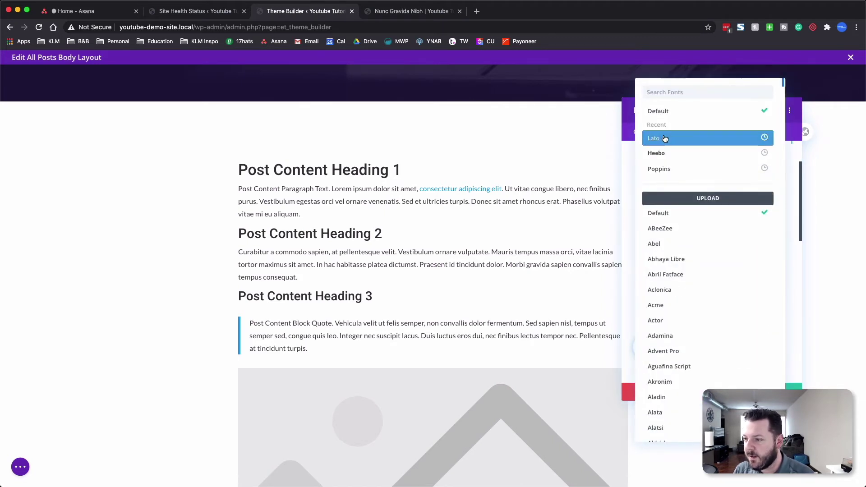
click(673, 156)
scroll(675, 172, down, 5)
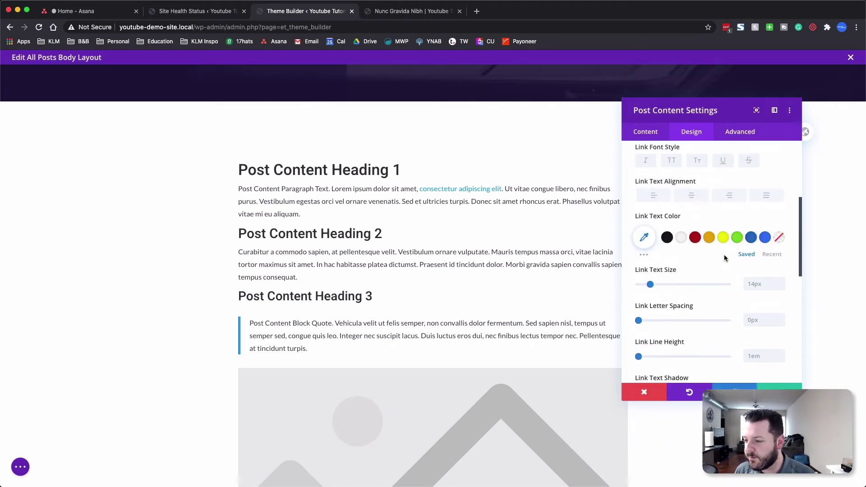
scroll(570, 228, up, 6)
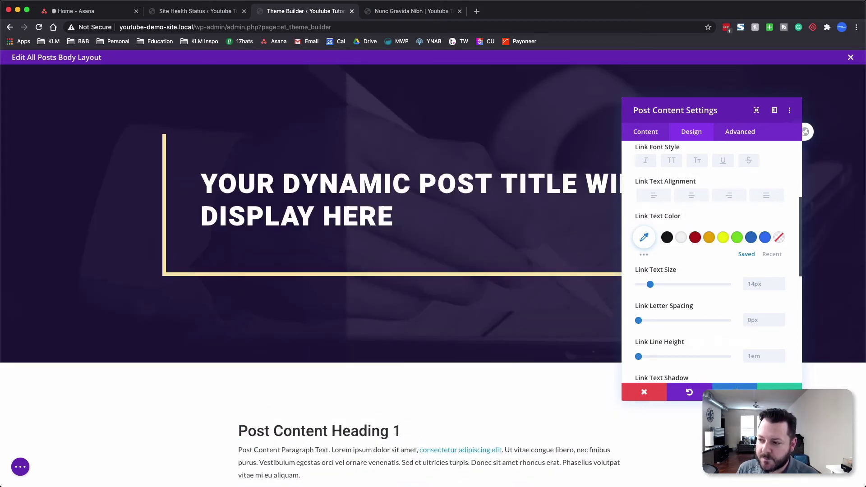
click(767, 392)
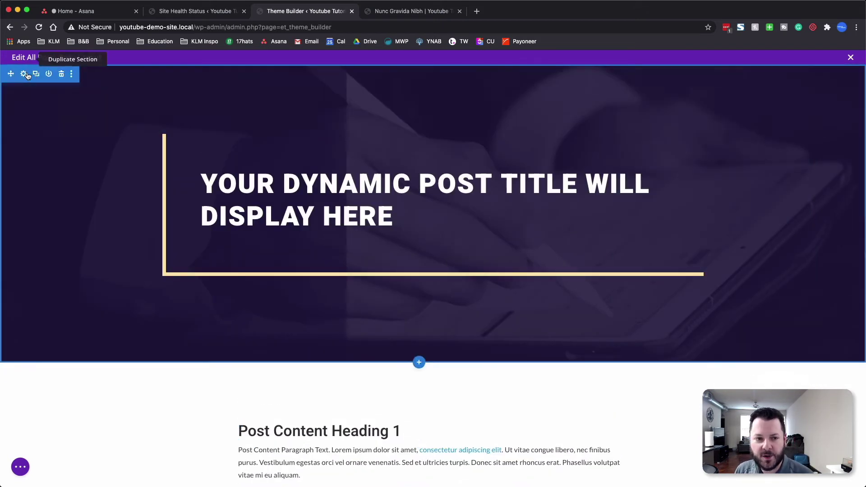
Step: Copy the first gradient color, rgba(27,18,61,0.96), from the background settings of the post title section
click(25, 73)
click(675, 197)
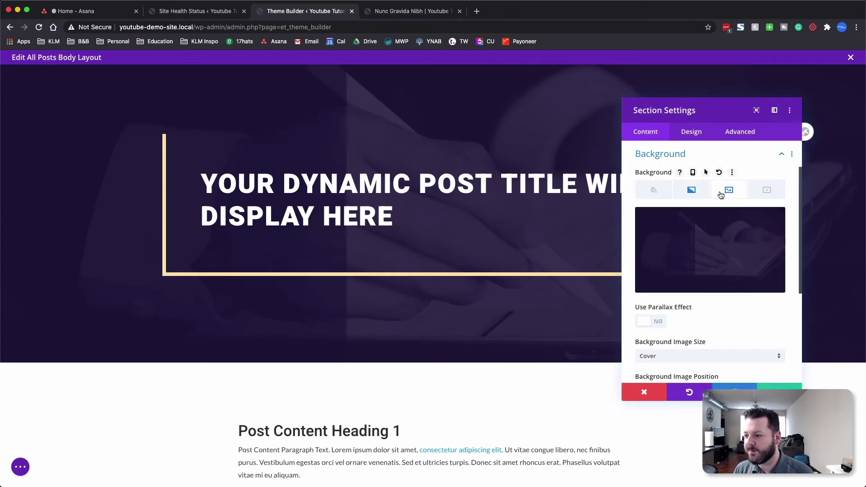
click(691, 190)
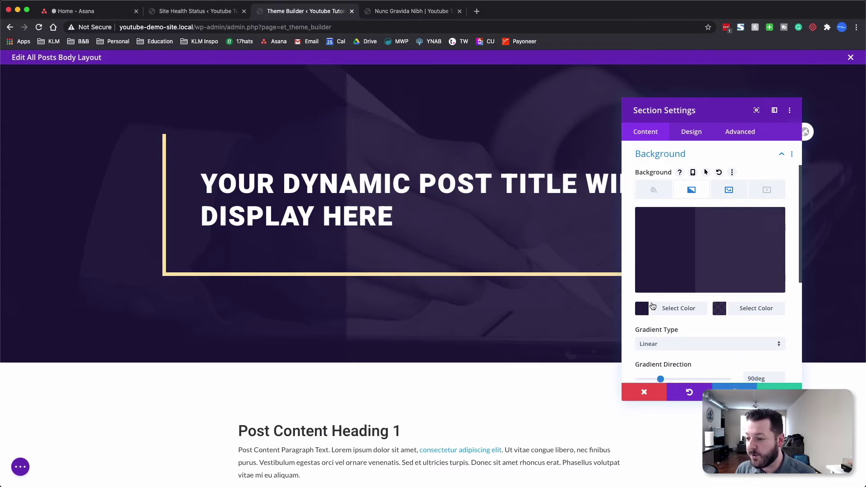
click(642, 310)
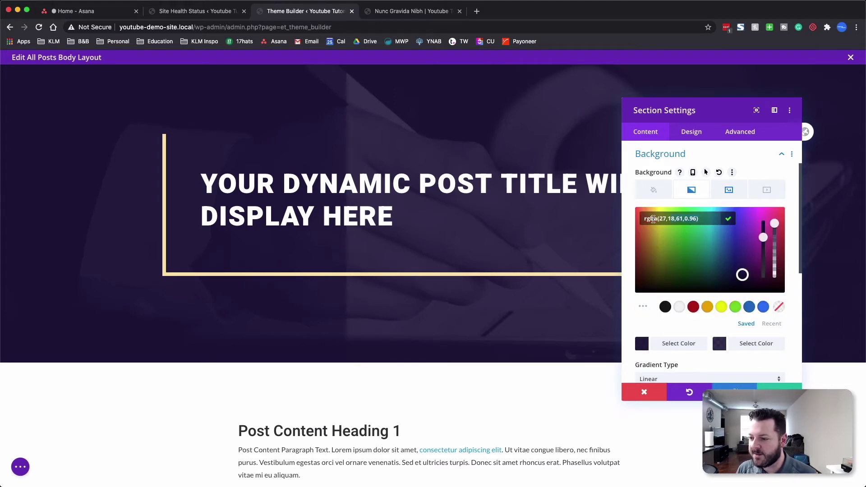
click(632, 221)
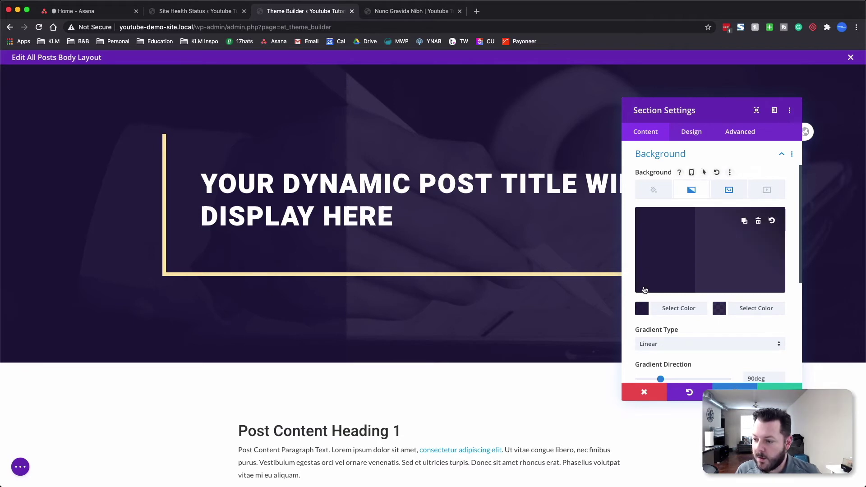
click(642, 309)
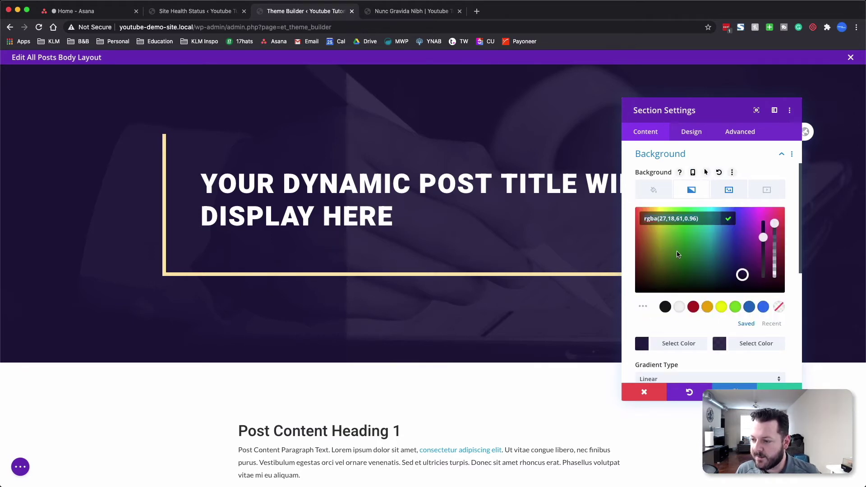
click(555, 304)
Step: Set the Post Content module's link text color to rgba(27,18,61,0.96)
scroll(420, 294, down, 3)
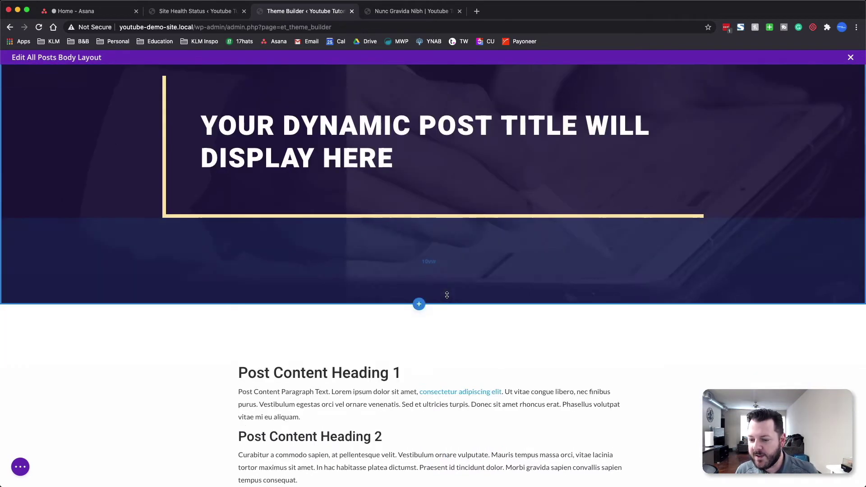
click(429, 313)
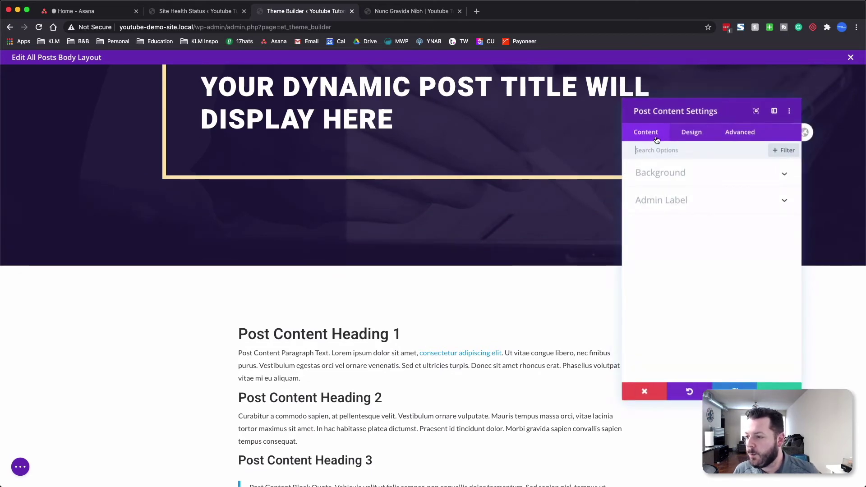
click(696, 138)
click(663, 197)
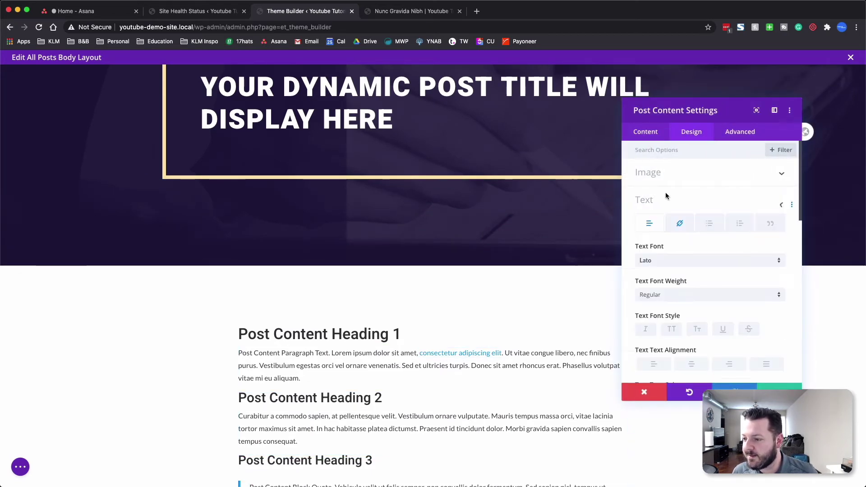
click(680, 178)
scroll(676, 276, down, 2)
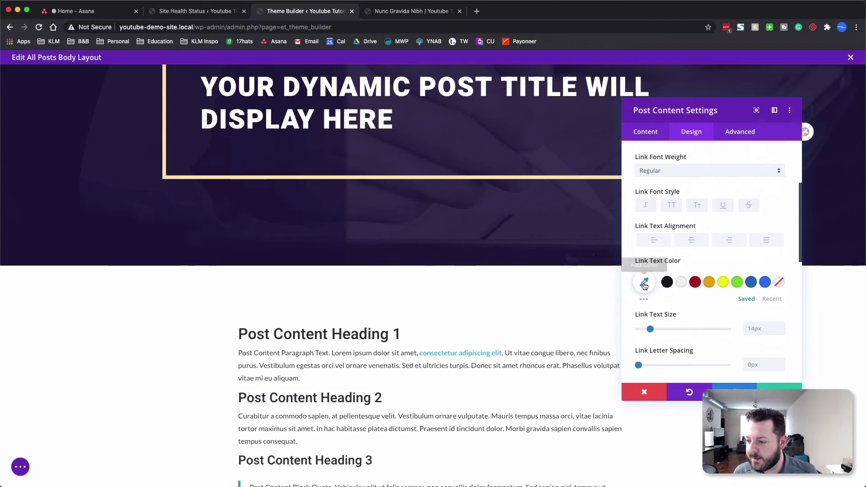
click(644, 283)
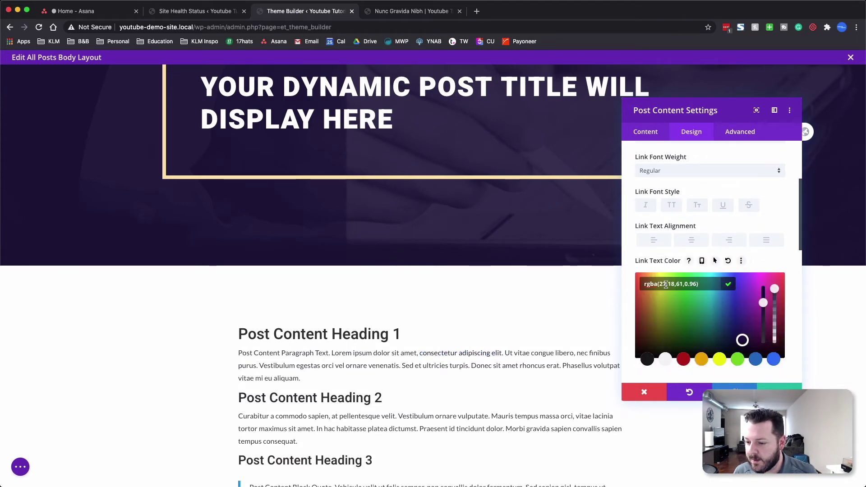
Step: Set the link font weight to Heavy and close the Post Content settings
click(677, 171)
click(668, 245)
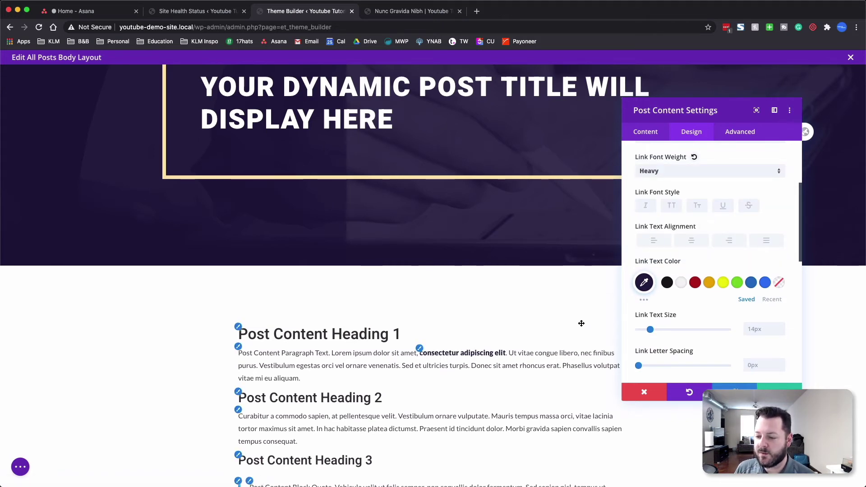
scroll(580, 325, down, 3)
key(Escape)
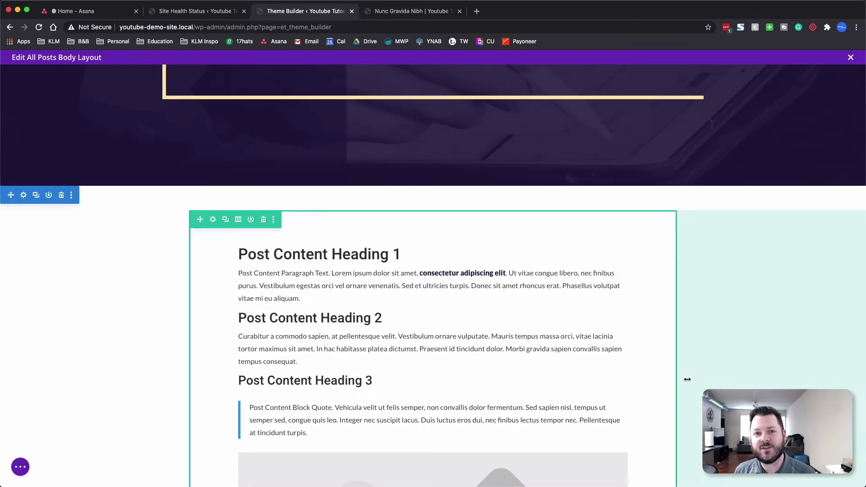
Step: Open the blockquote text options in the Post Content module's design settings
scroll(603, 350, down, 4)
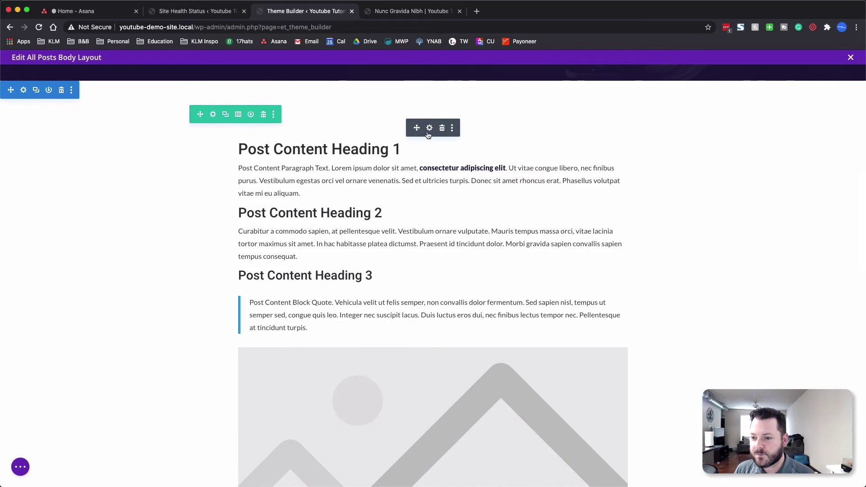
click(430, 128)
click(691, 131)
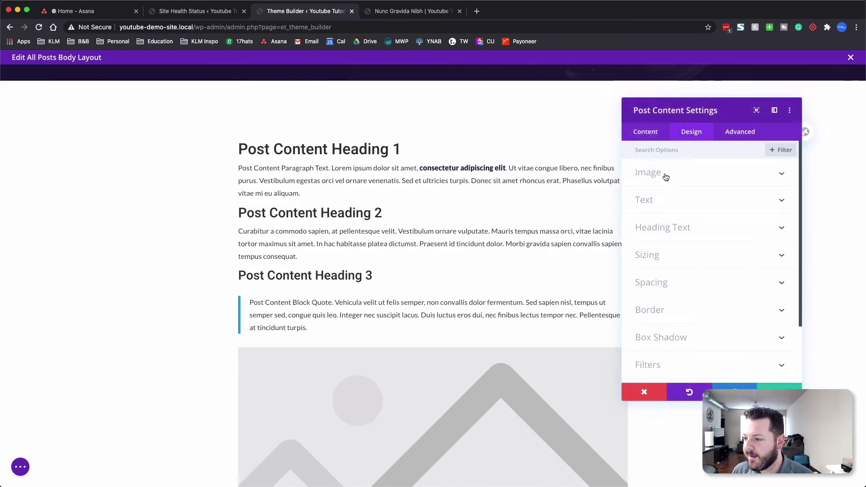
click(656, 198)
click(770, 178)
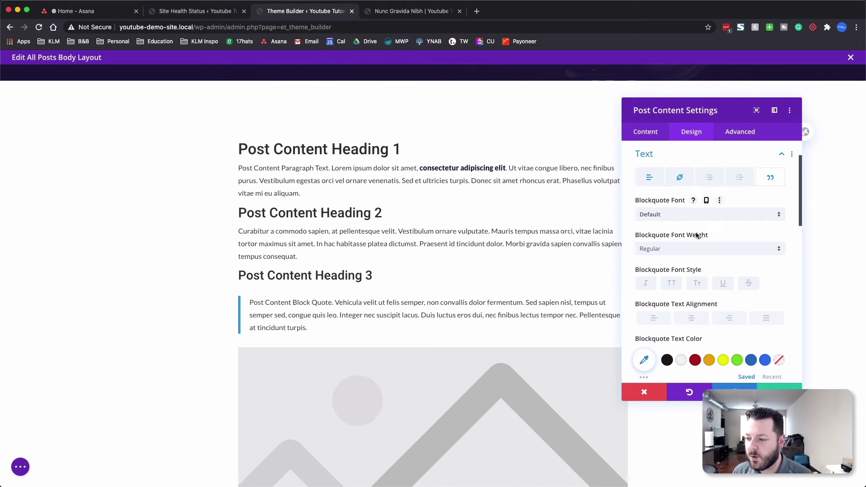
scroll(700, 280, down, 2)
click(645, 311)
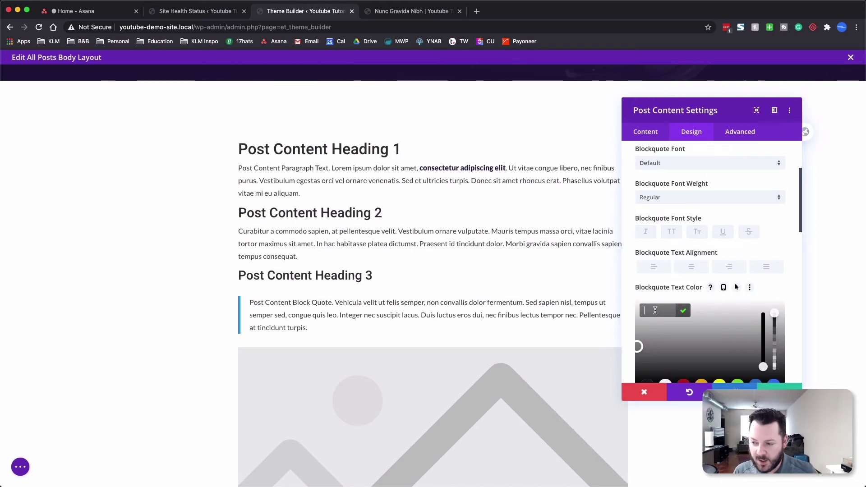
click(637, 289)
Step: Set the blockquote border color of the Post Content module to rgba(27,18,61,0.96)
scroll(638, 295, down, 5)
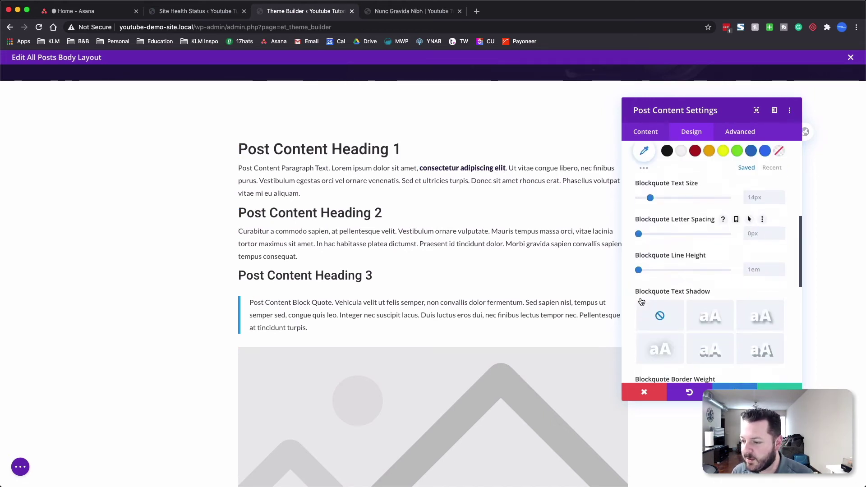
scroll(642, 302, down, 3)
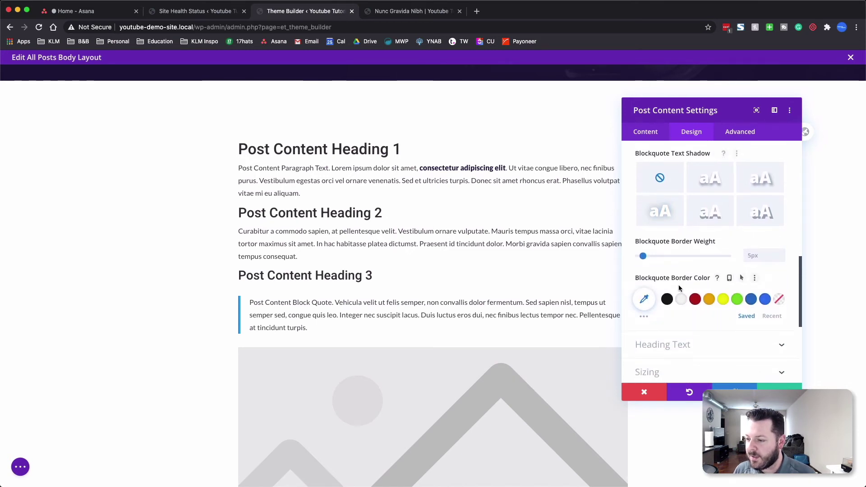
click(645, 301)
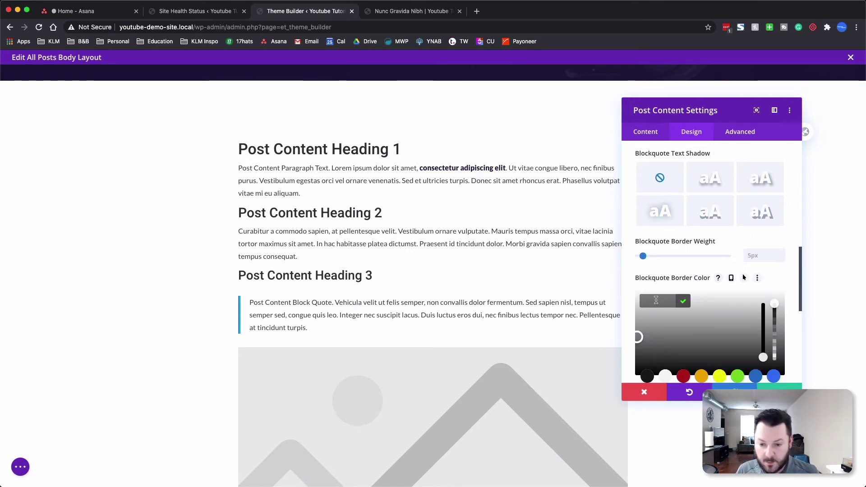
text(rgba(27,18,61,0.96))
scroll(427, 310, down, 4)
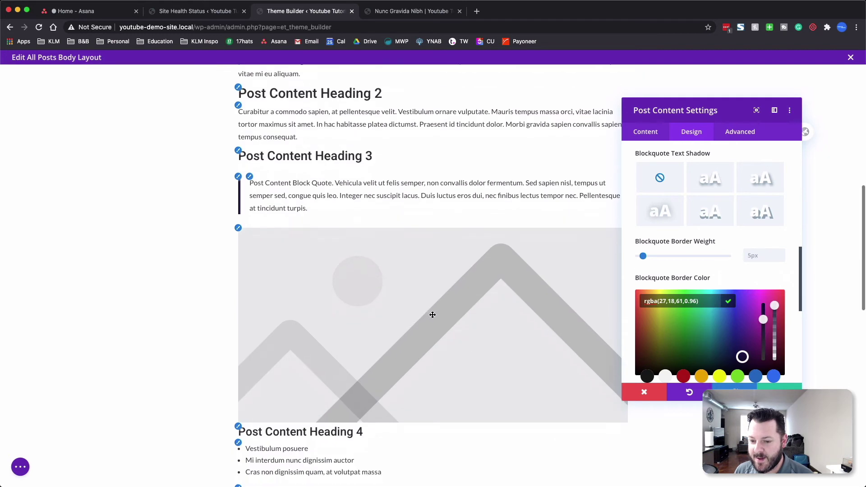
scroll(704, 223, up, 10)
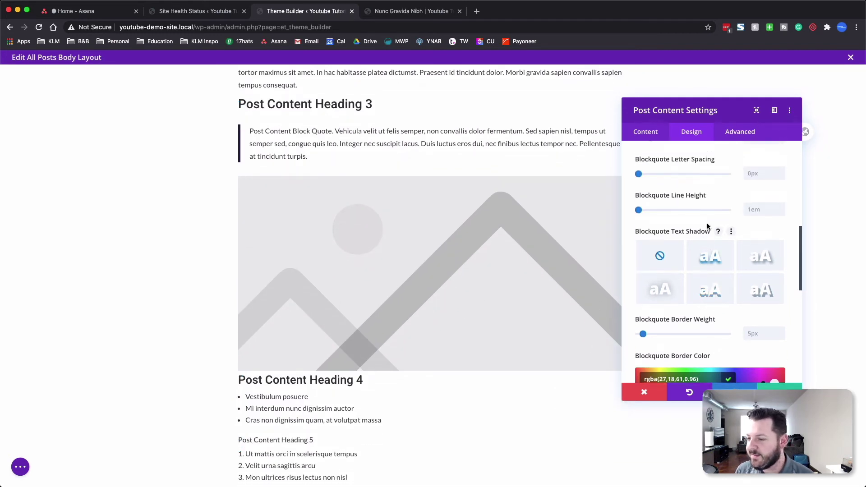
Step: Left-align the Post Content module's unordered list text and set its text size to 16px
scroll(697, 230, up, 3)
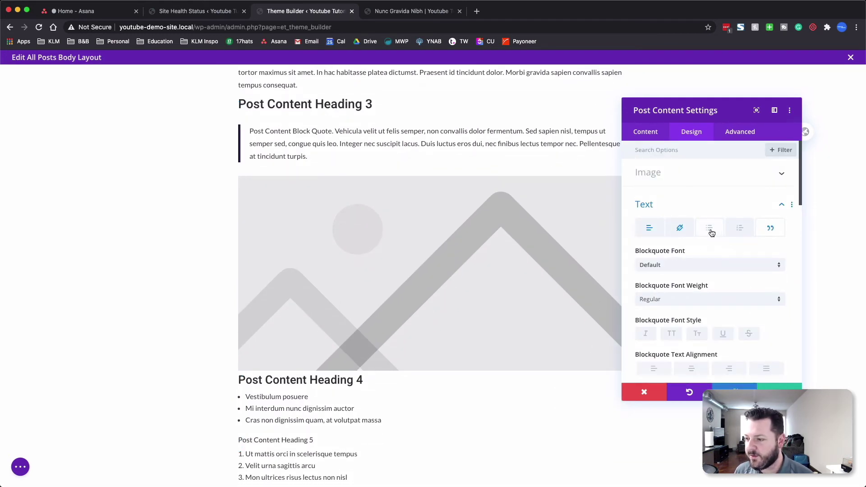
scroll(587, 246, down, 3)
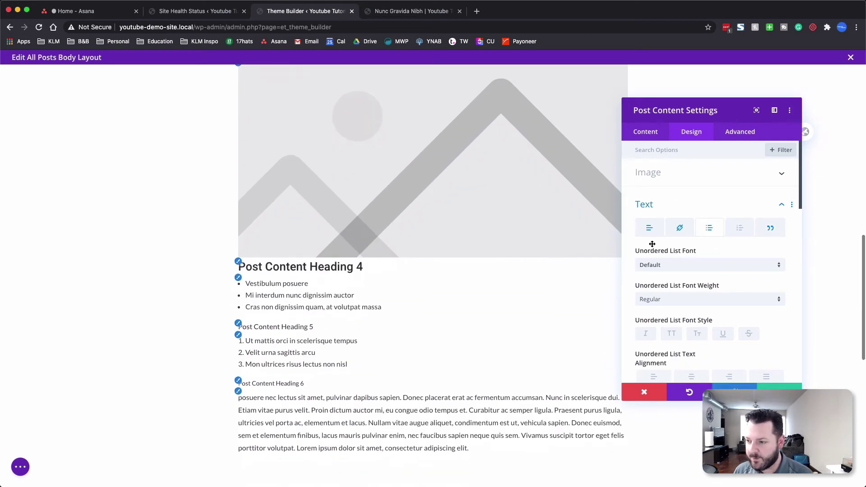
scroll(727, 262, down, 2)
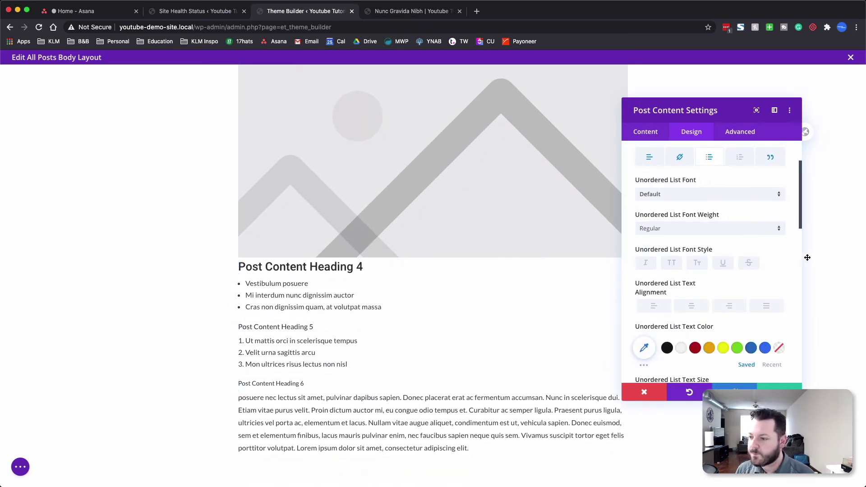
scroll(718, 289, down, 2)
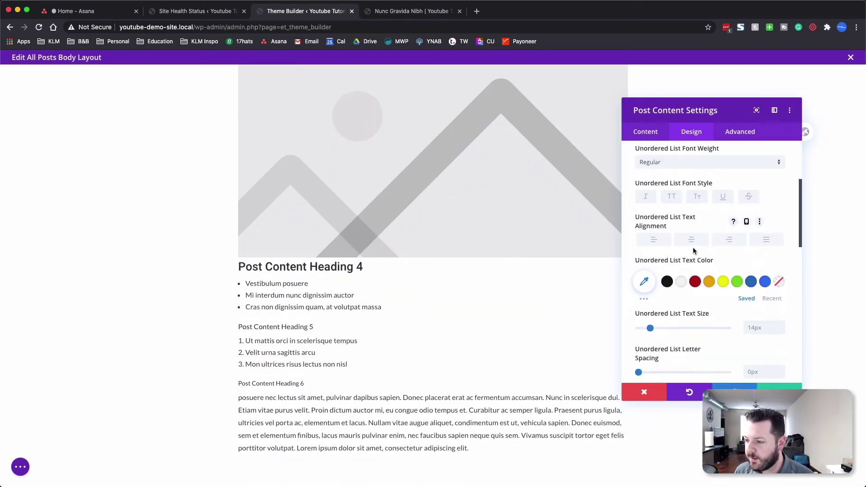
click(692, 241)
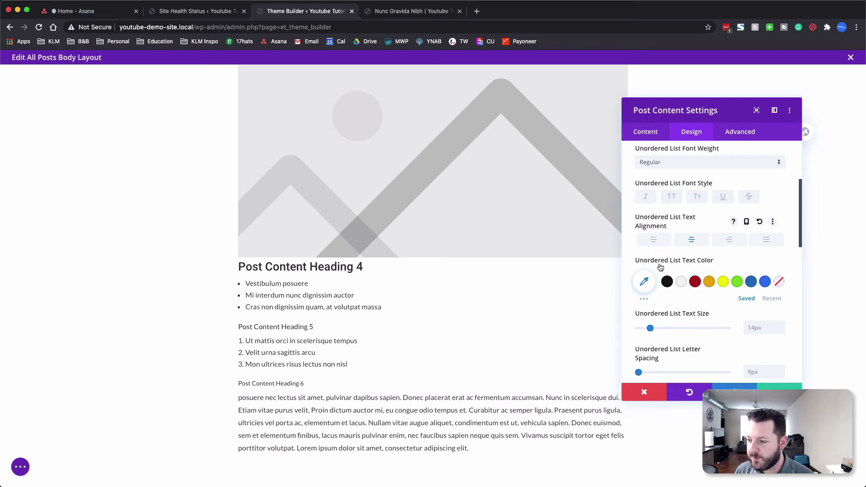
scroll(736, 316, down, 2)
click(781, 281)
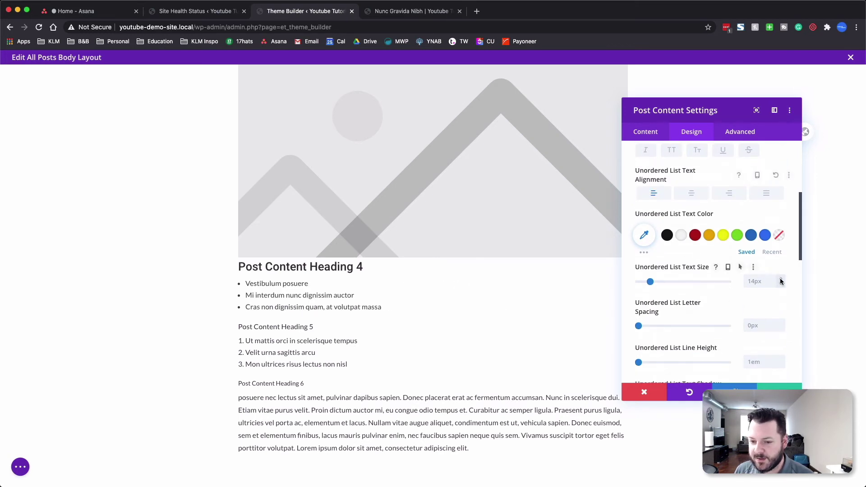
click(781, 280)
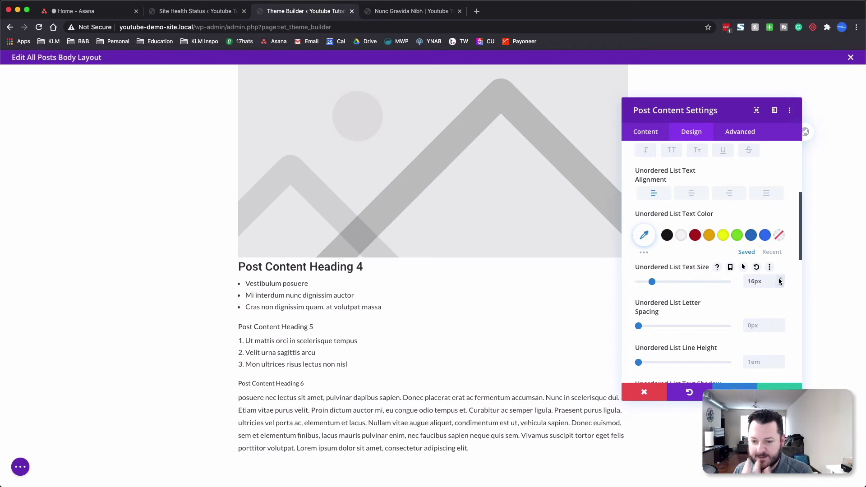
Step: Set the unordered list line height to 2.1em
scroll(739, 291, down, 4)
click(780, 264)
click(779, 264)
click(779, 266)
click(780, 266)
click(780, 266)
click(780, 266)
click(779, 265)
click(779, 266)
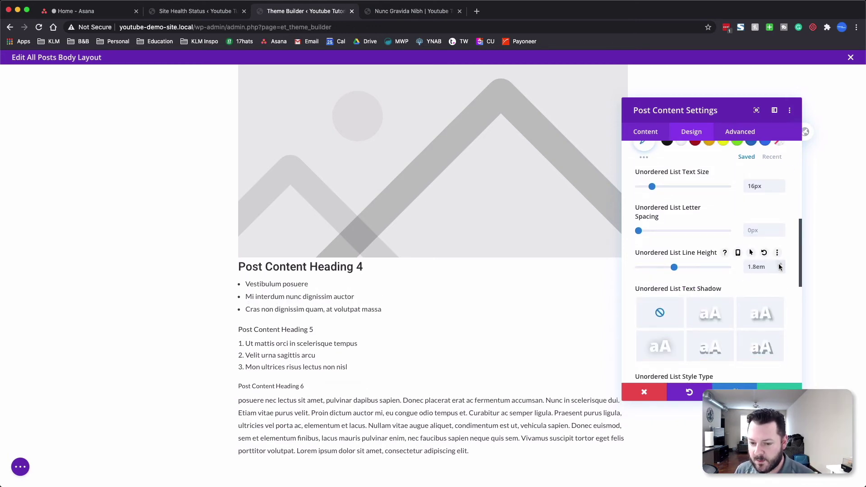
click(779, 265)
click(779, 266)
click(780, 265)
Step: Set the unordered list item indent to 40px
scroll(712, 271, down, 5)
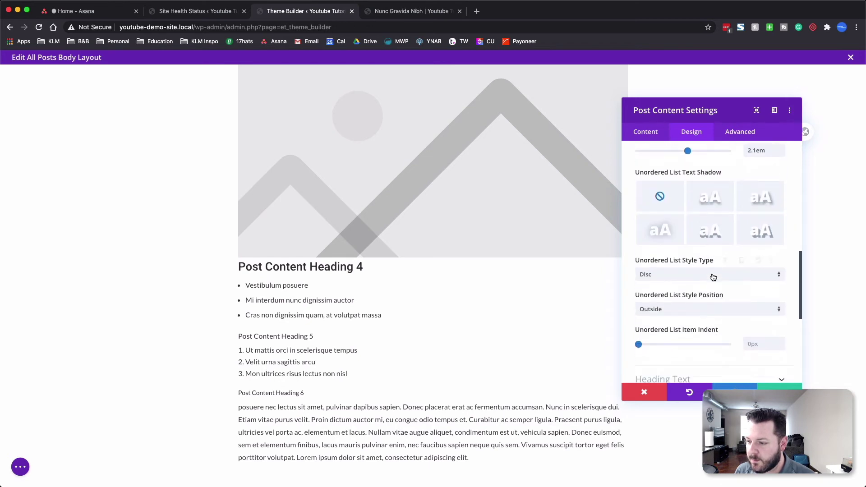
scroll(713, 277, down, 3)
drag(643, 277, 675, 280)
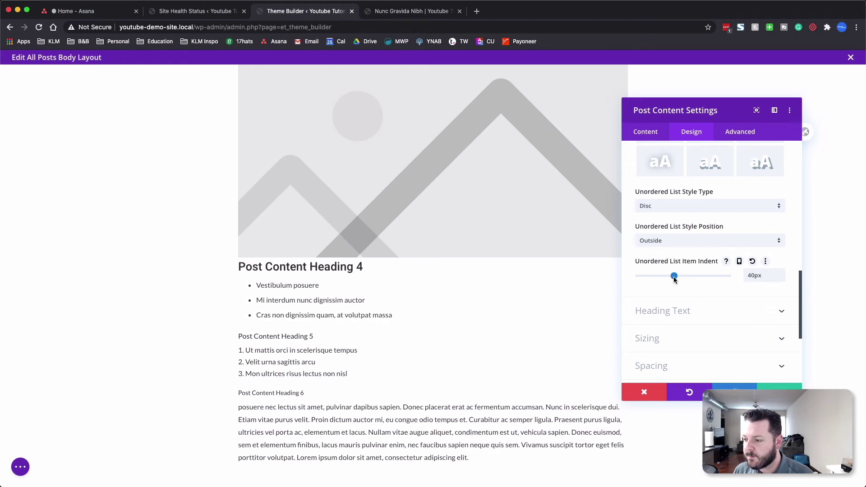
Step: Copy the unordered list text styles and paste them onto the ordered list text
scroll(695, 277, up, 10)
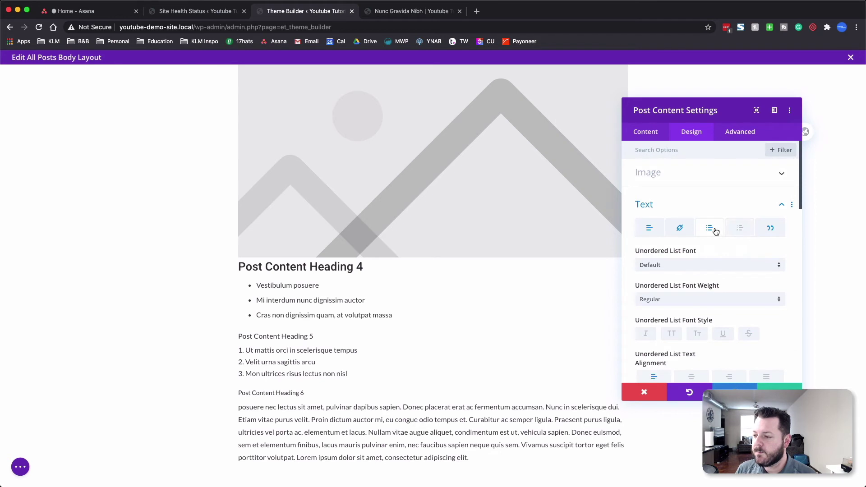
right_click(715, 231)
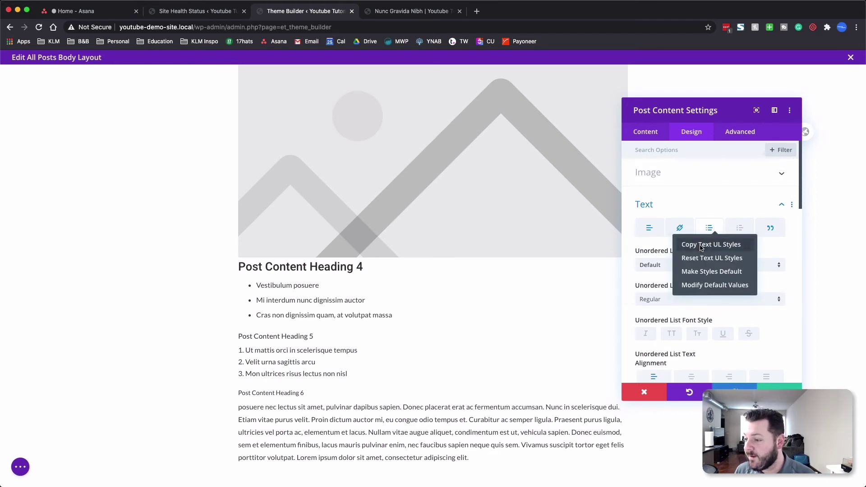
click(701, 245)
click(740, 228)
right_click(742, 231)
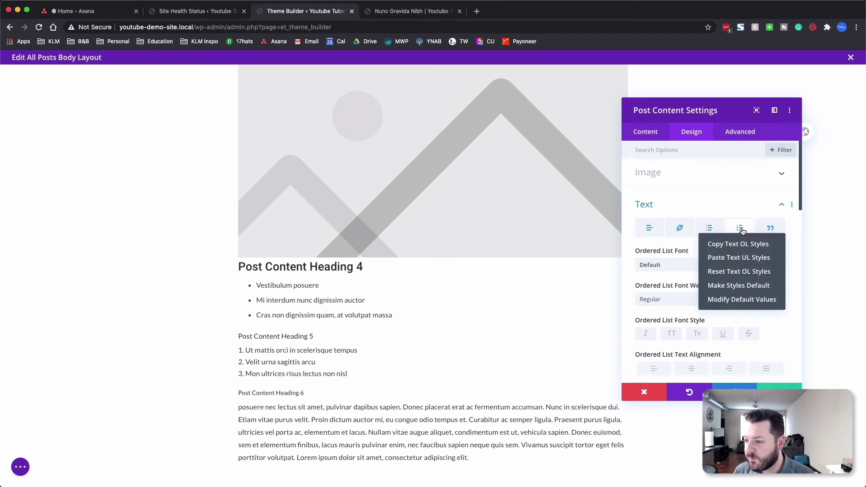
click(727, 259)
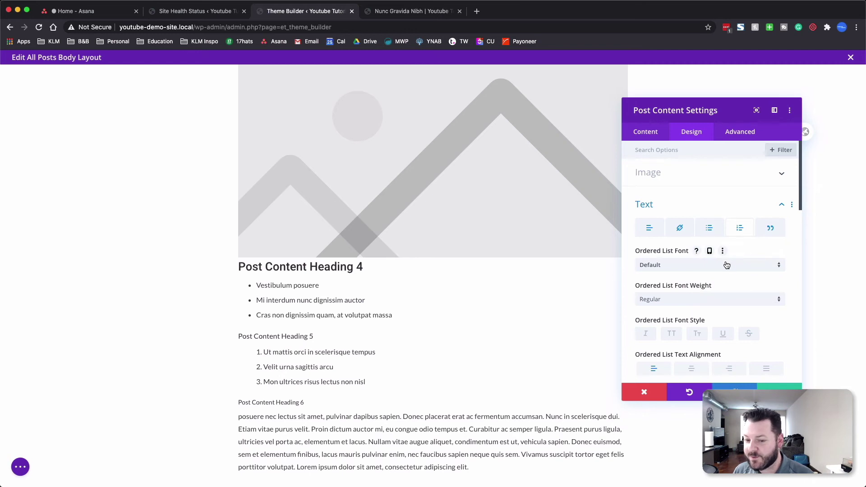
Step: Reduce the ordered list item indent to 20px and save the Post Content settings
scroll(761, 301, down, 10)
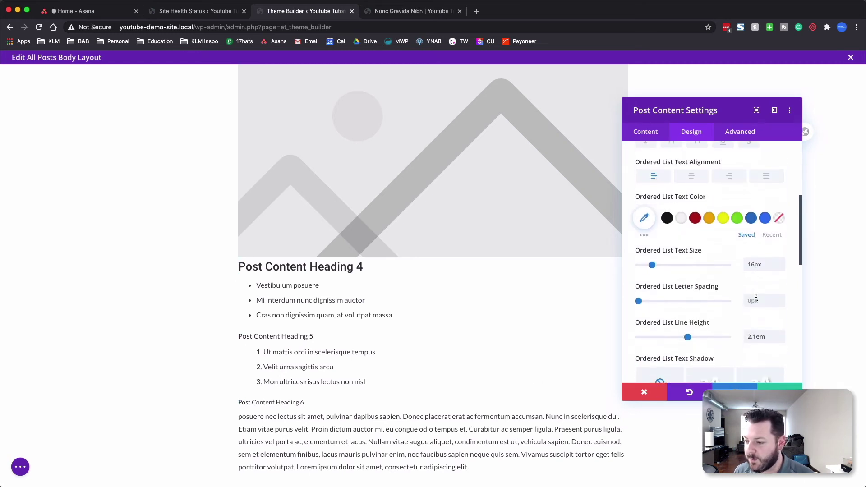
scroll(764, 261, down, 5)
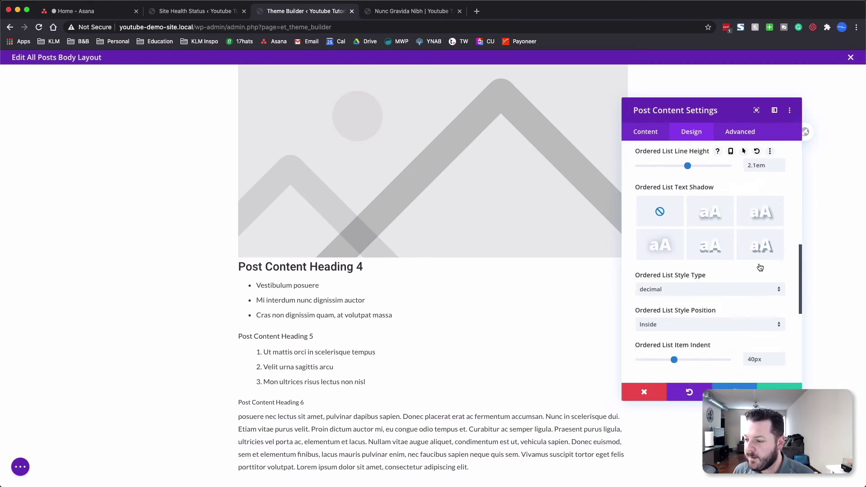
click(781, 230)
click(782, 231)
click(782, 231)
click(781, 230)
click(782, 230)
click(782, 230)
click(782, 231)
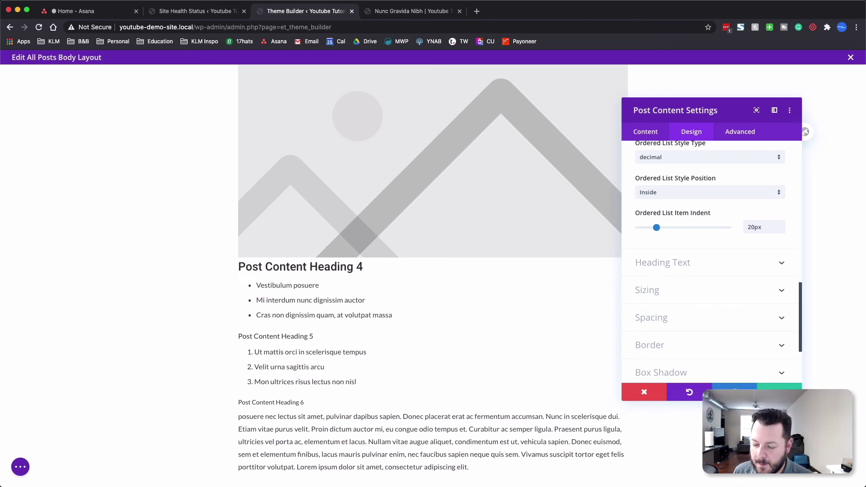
Step: Reopen the Post Content module's design settings and round all four image corners by 10px
scroll(546, 401, down, 10)
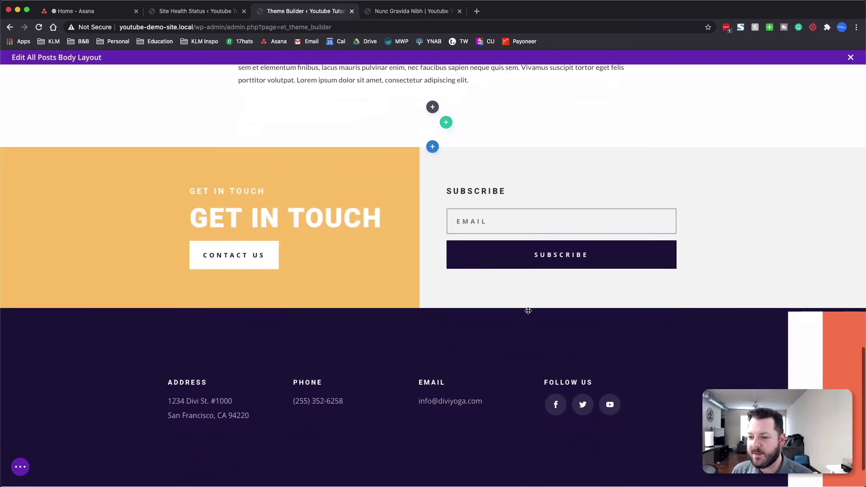
scroll(528, 310, up, 11)
scroll(528, 311, up, 3)
scroll(416, 102, up, 3)
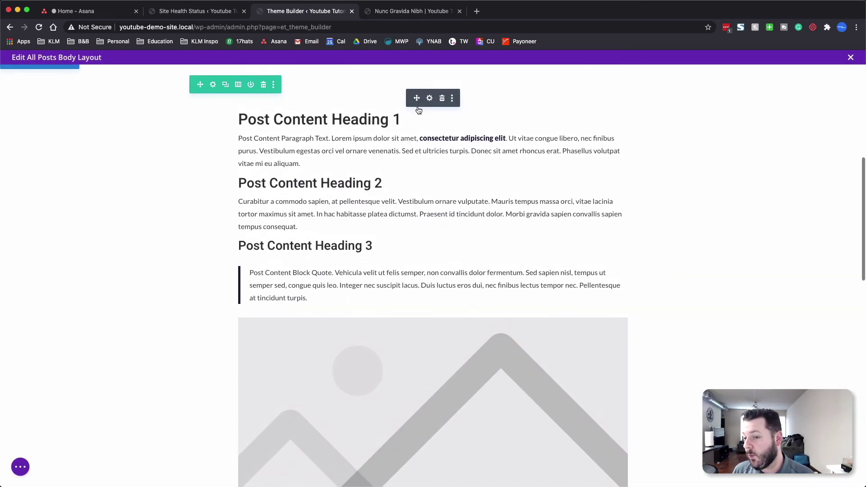
click(429, 100)
click(693, 132)
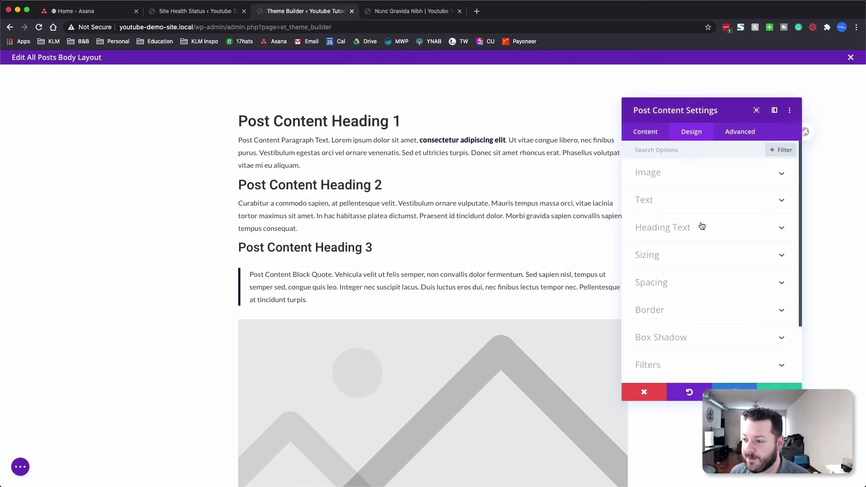
scroll(656, 271, down, 3)
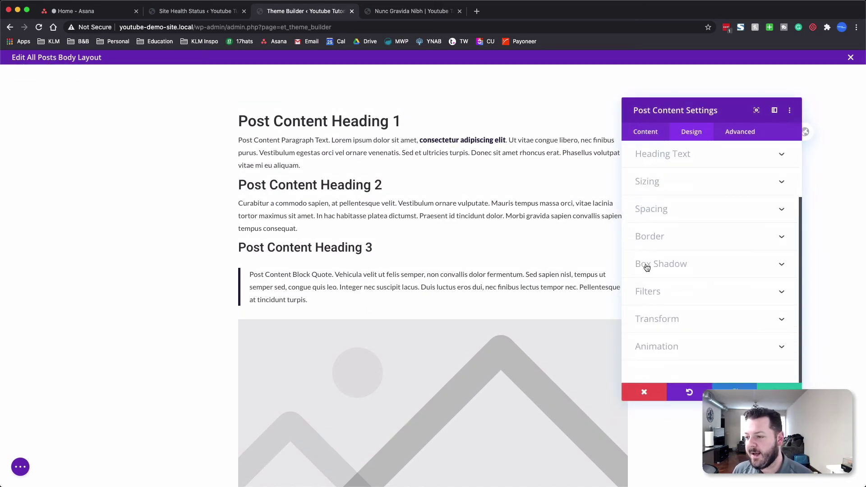
scroll(707, 304, up, 3)
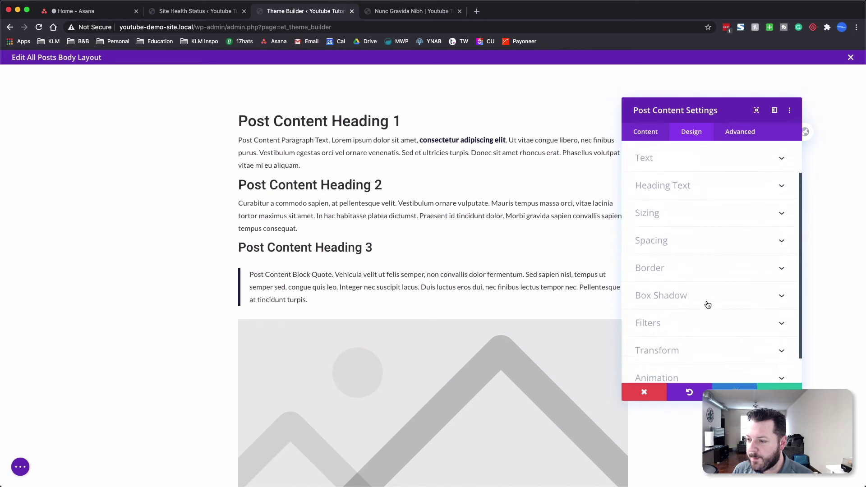
click(663, 173)
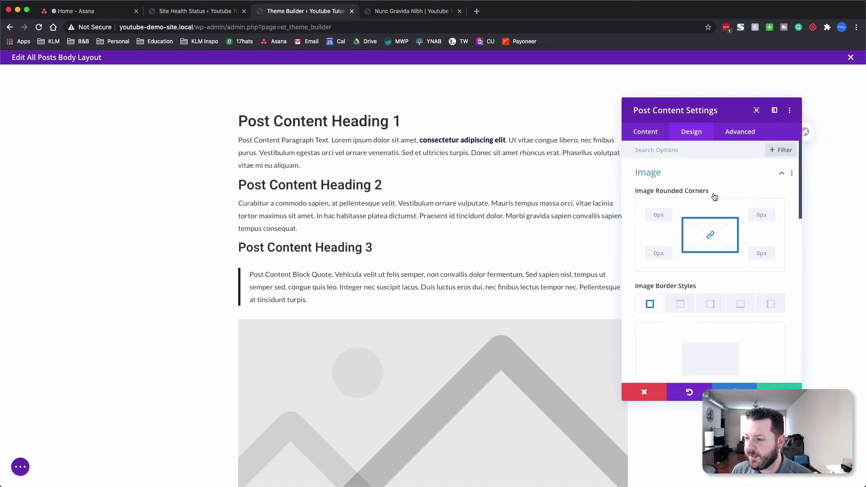
click(654, 215)
text(10px)
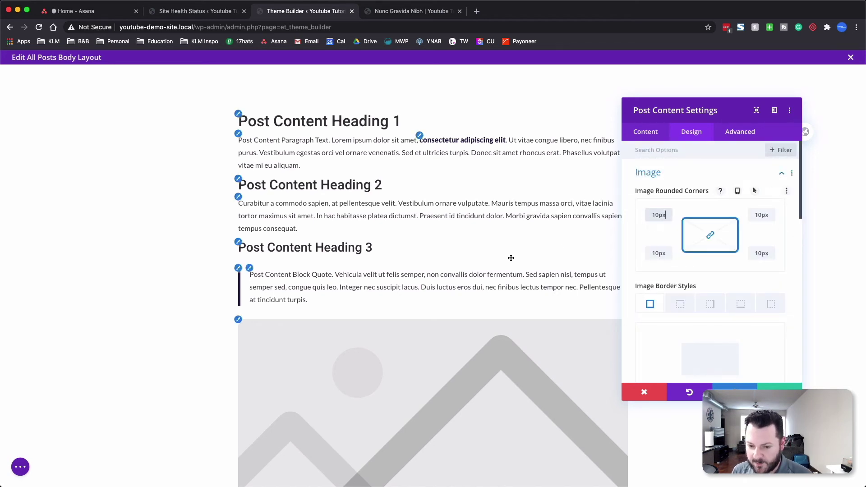
scroll(512, 258, down, 3)
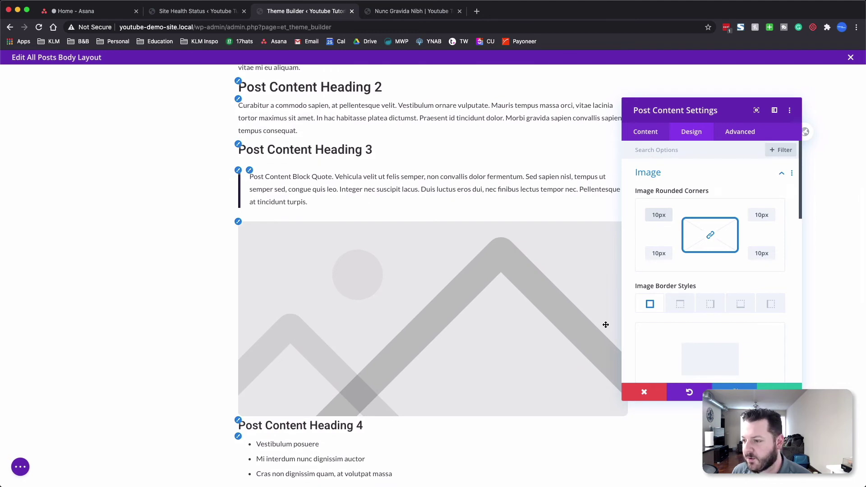
scroll(721, 256, down, 5)
scroll(731, 293, up, 4)
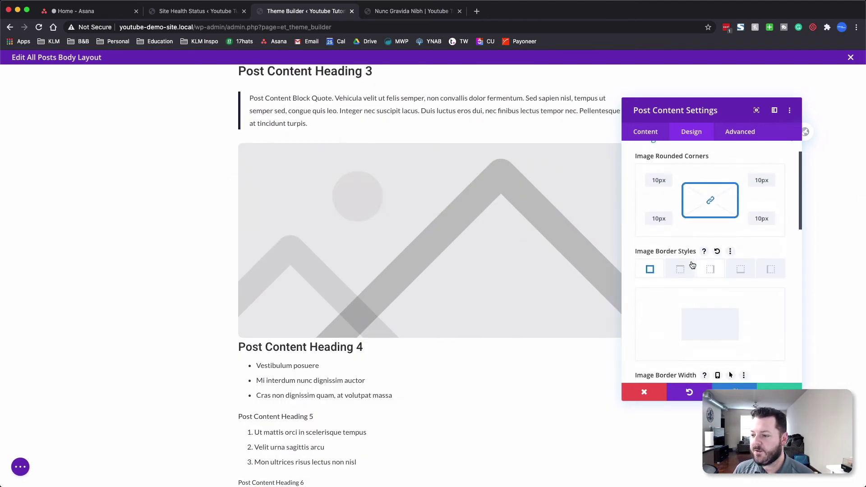
Step: Try a box shadow preset with the shadow along the bottom edge on the post content images
scroll(746, 339, down, 3)
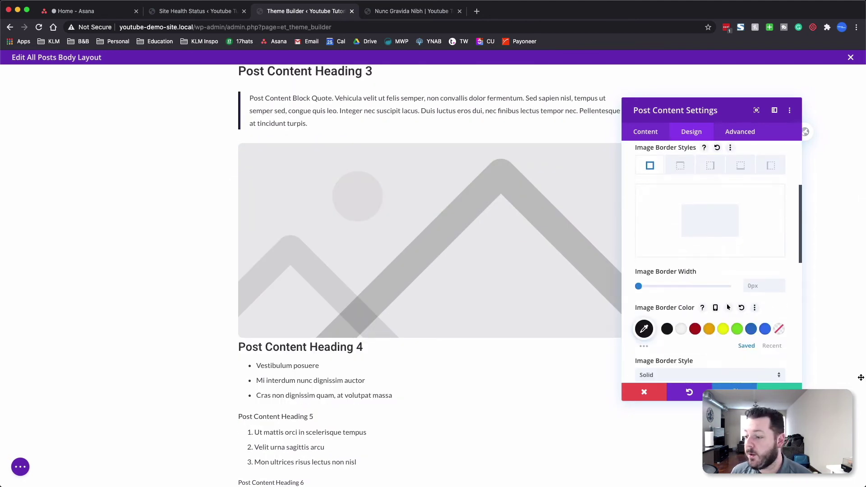
scroll(722, 312, down, 3)
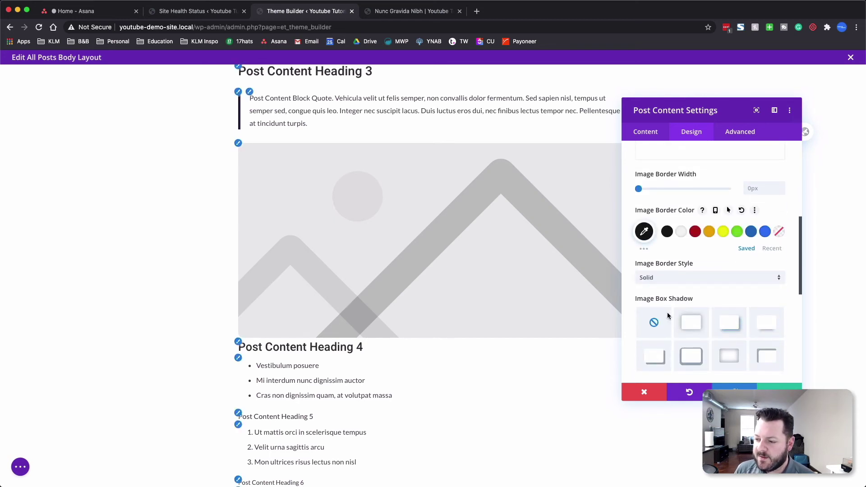
click(757, 325)
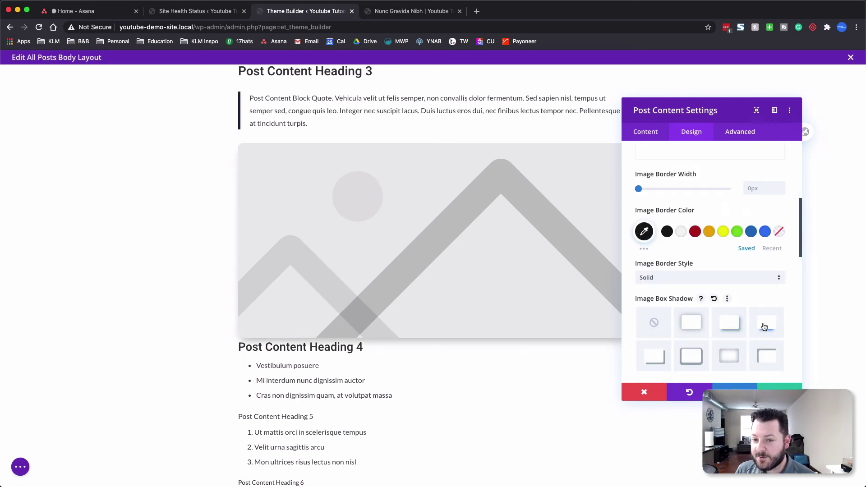
Step: Look through the Custom CSS fields in the Post Content module's advanced settings
click(740, 131)
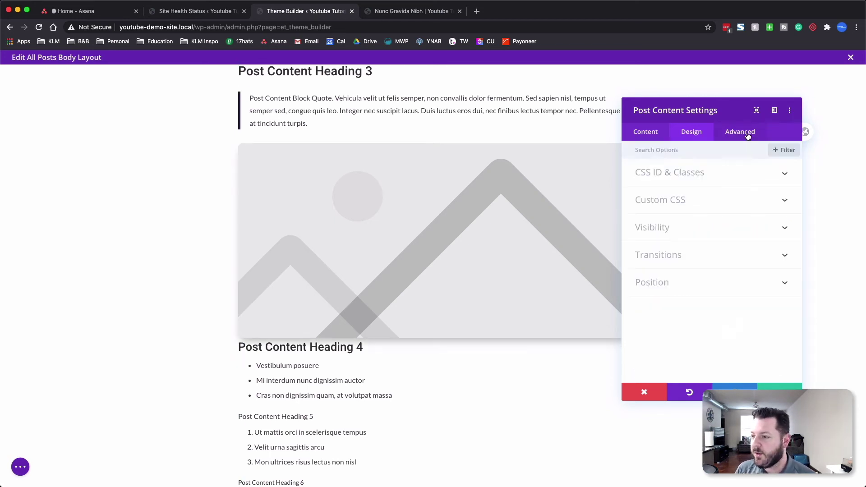
click(662, 201)
scroll(695, 212, down, 5)
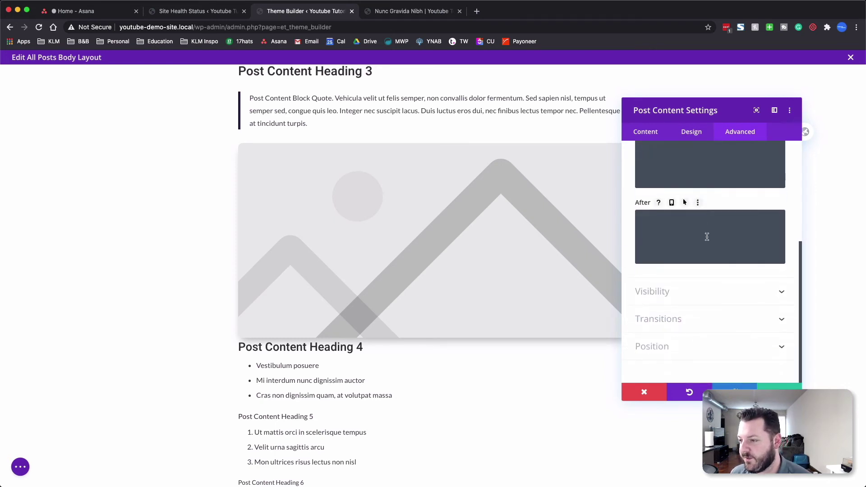
scroll(708, 237, up, 5)
scroll(707, 237, up, 3)
click(691, 132)
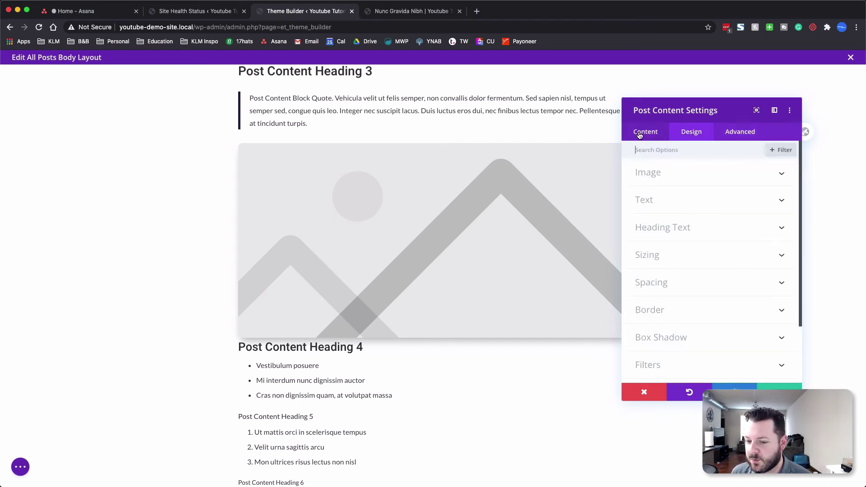
Step: Set the image box shadow to none and save the Post Content settings
scroll(688, 239, down, 2)
click(690, 249)
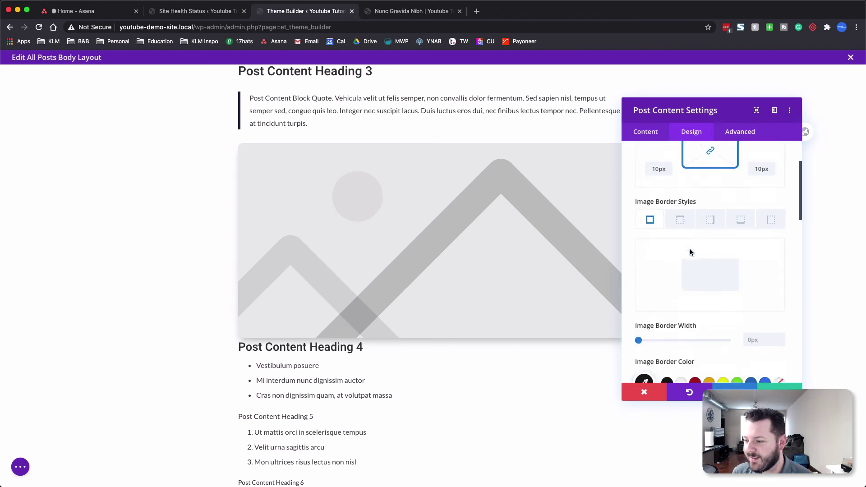
scroll(690, 248, down, 3)
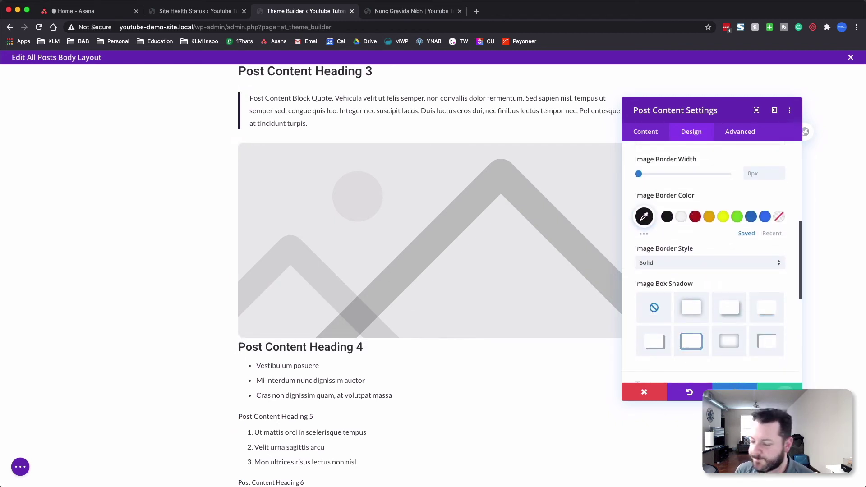
click(779, 387)
scroll(371, 187, up, 10)
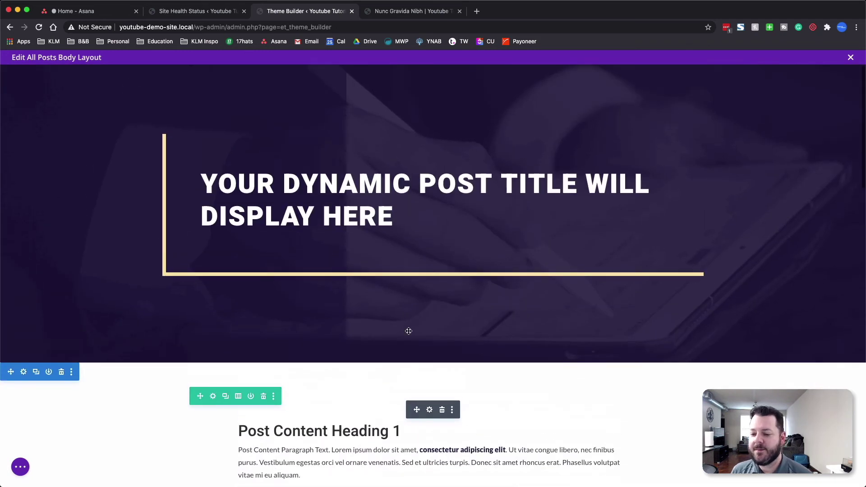
Step: Review the All Posts body layout from the dynamic title section through the post content to the footer
scroll(411, 329, down, 5)
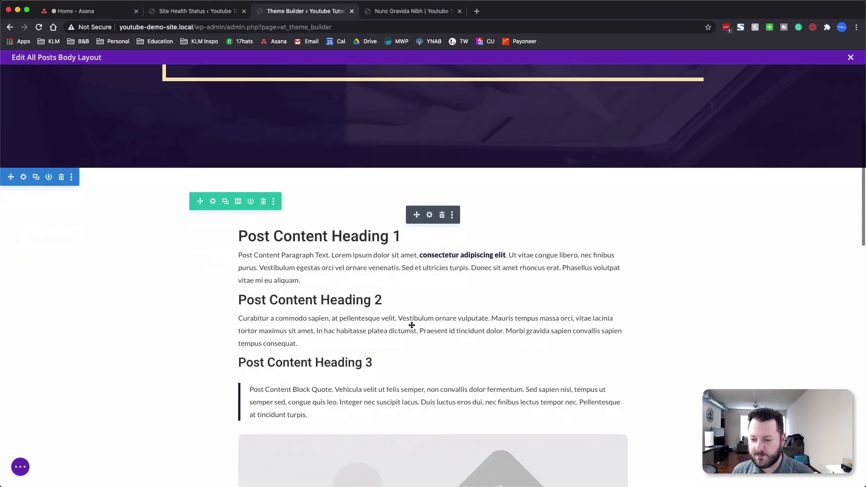
scroll(425, 314, up, 5)
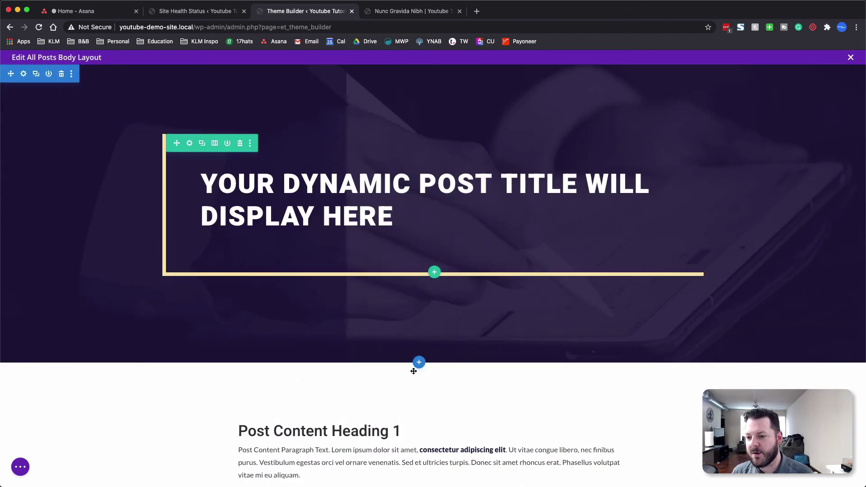
scroll(420, 321, down, 4)
scroll(420, 321, down, 15)
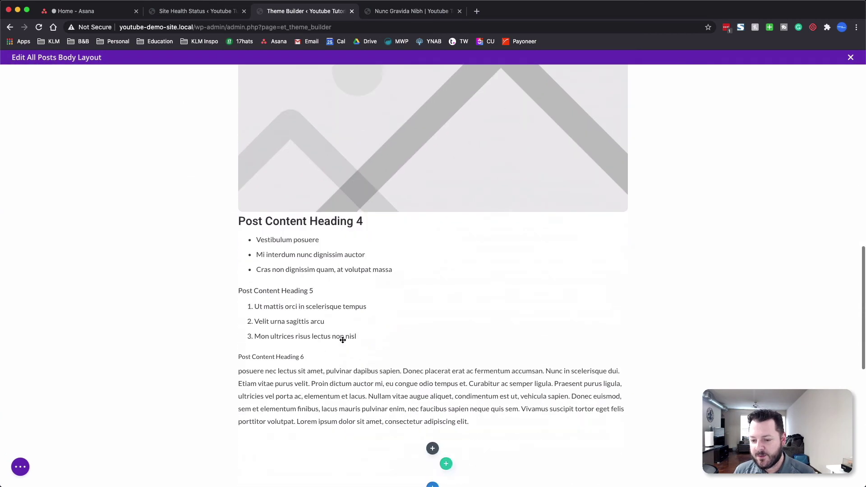
scroll(402, 306, down, 6)
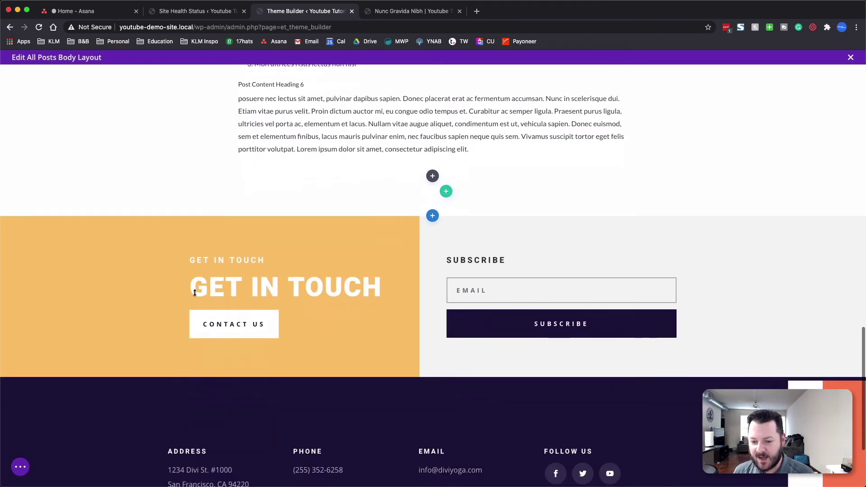
scroll(371, 317, up, 20)
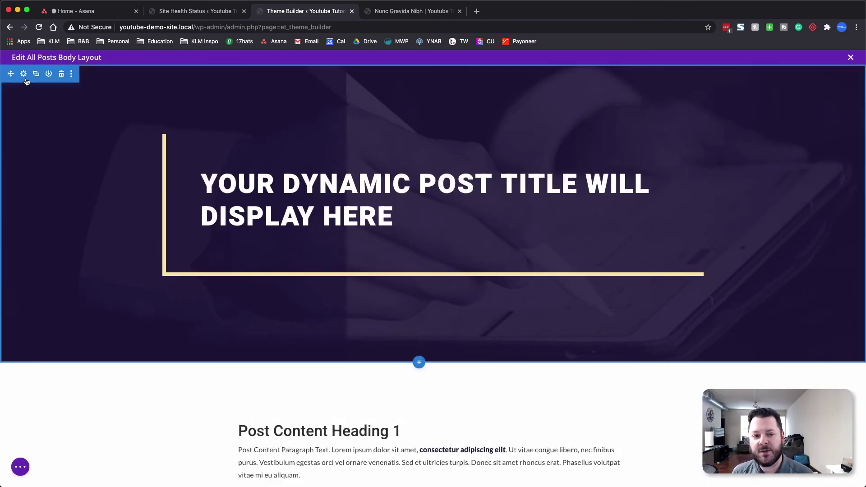
Step: Replace the title section's background image with the dynamic Featured Image and save the section settings
click(23, 74)
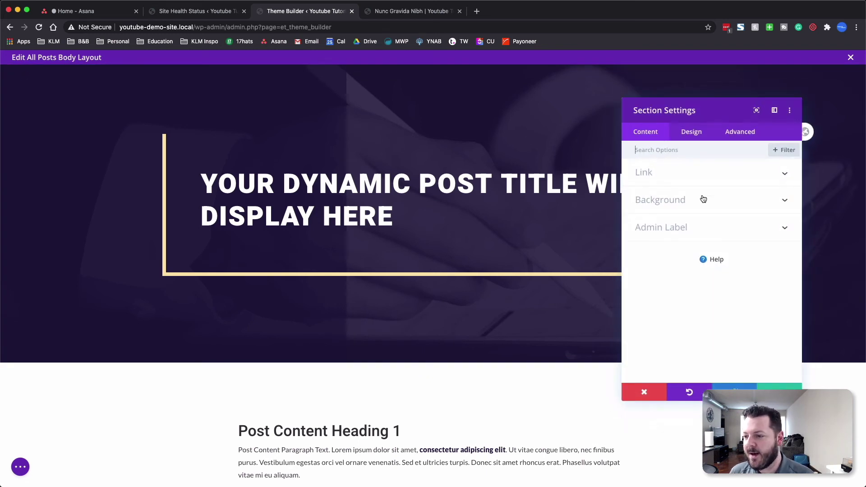
click(707, 216)
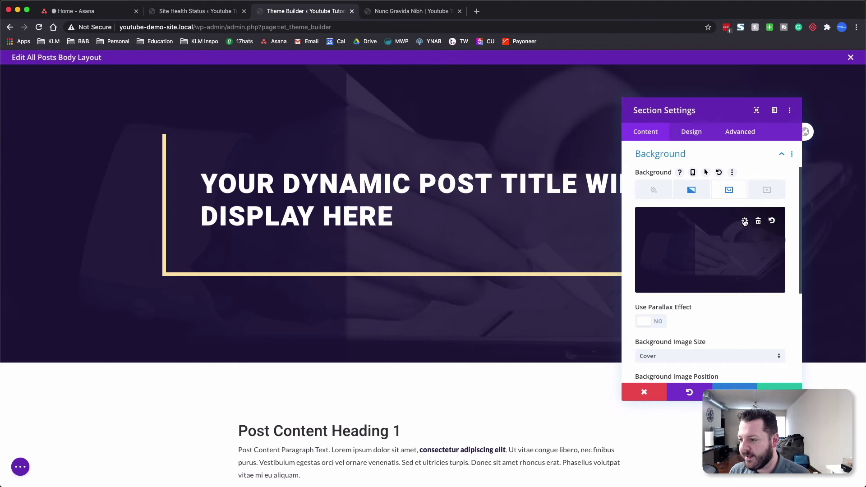
click(745, 222)
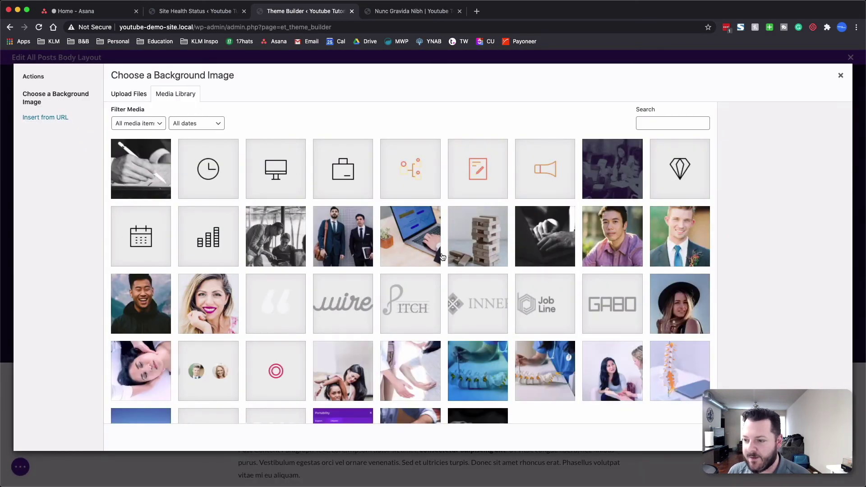
click(841, 76)
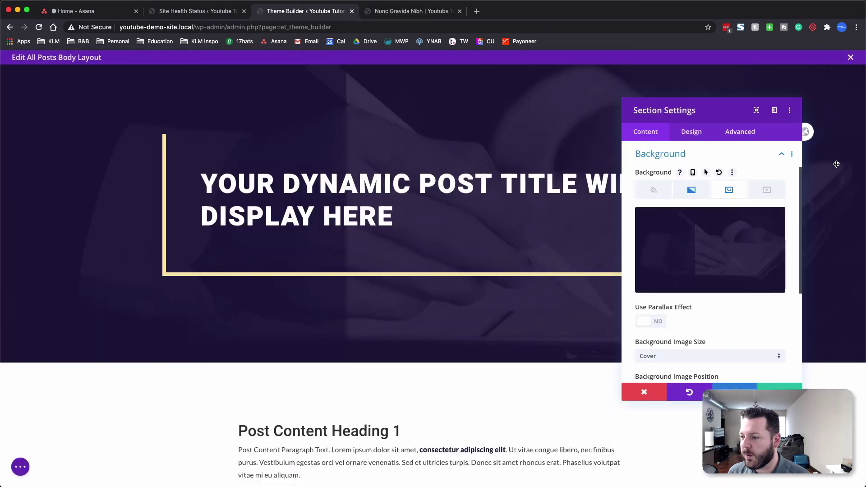
click(759, 221)
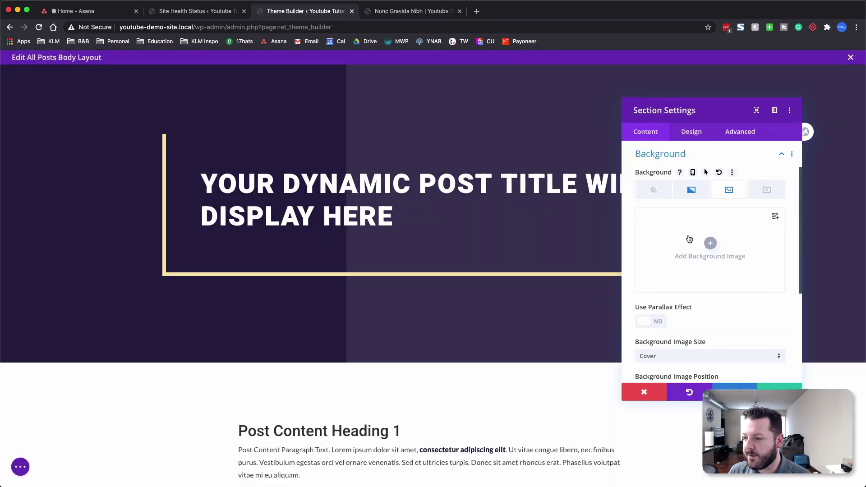
click(776, 218)
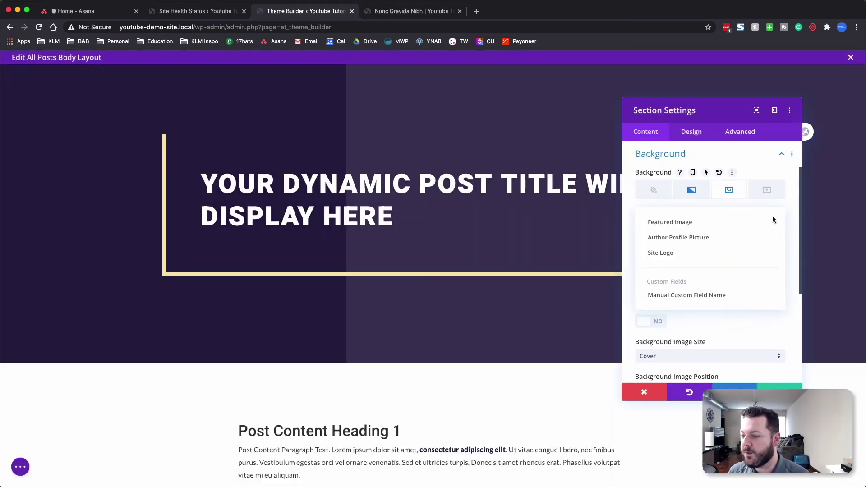
click(687, 226)
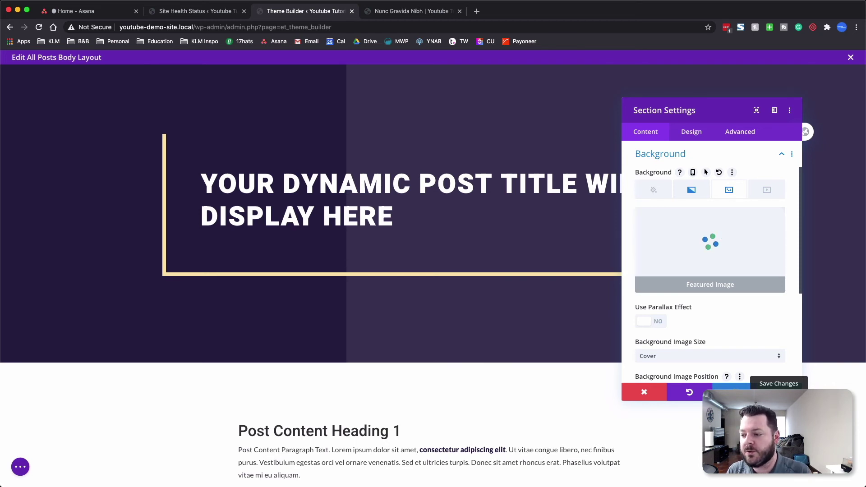
click(780, 393)
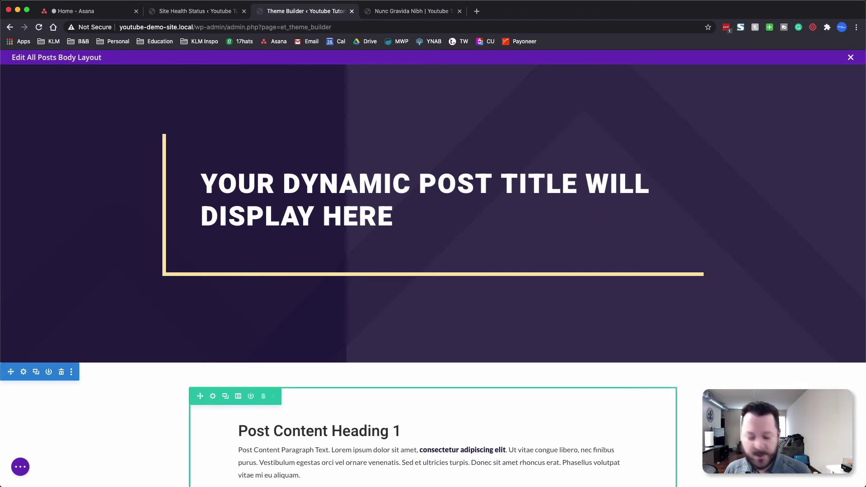
click(20, 467)
Step: Reload the Nunc Gravida Nibh post and check its title section, body text and footer against the new template
click(423, 12)
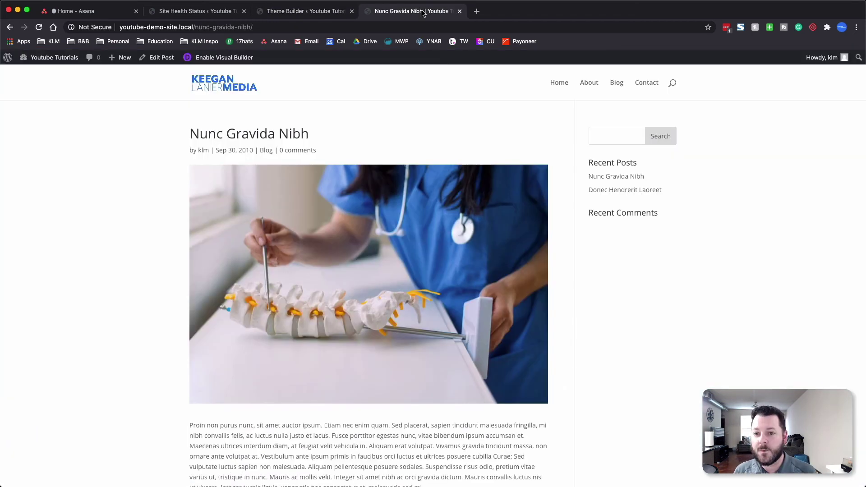
key(super+r)
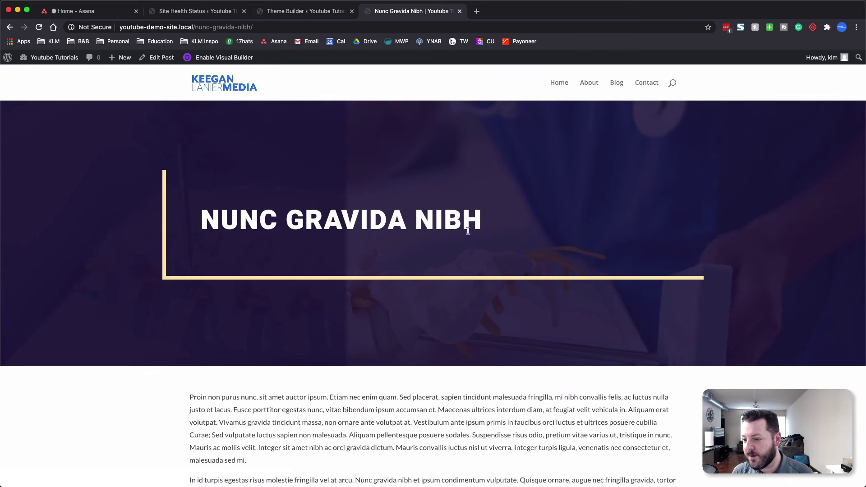
scroll(305, 304, down, 5)
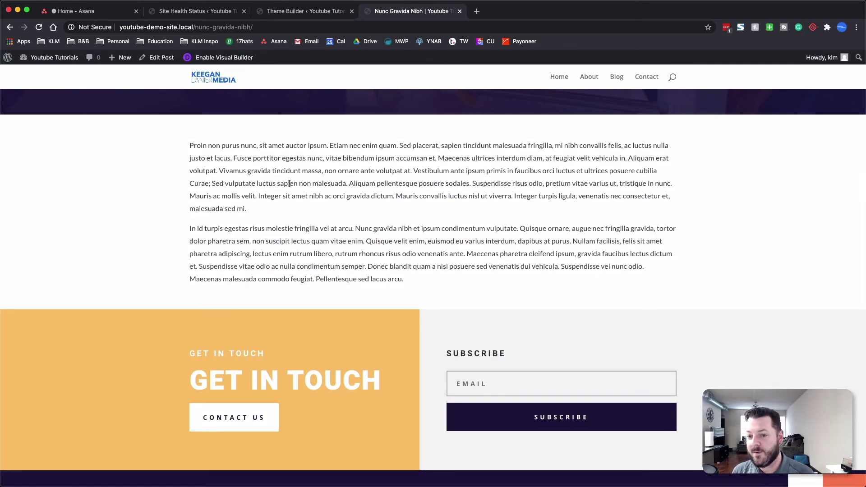
drag(475, 288, 195, 145)
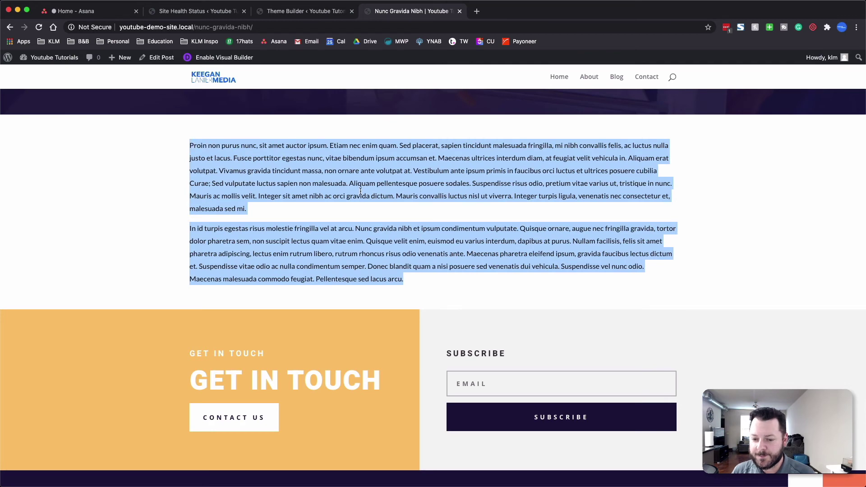
click(360, 191)
scroll(383, 225, down, 5)
scroll(443, 269, up, 15)
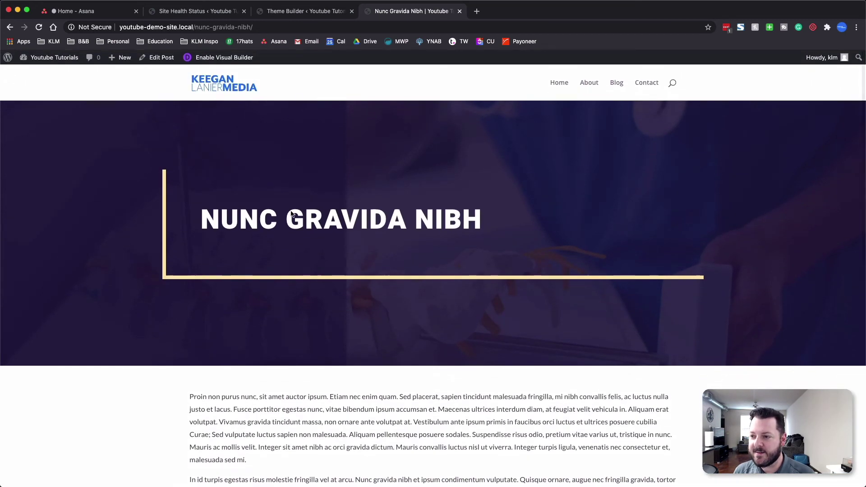
Step: Go to the Blog page and open the Donec Hendrerit Laoreet post
click(616, 85)
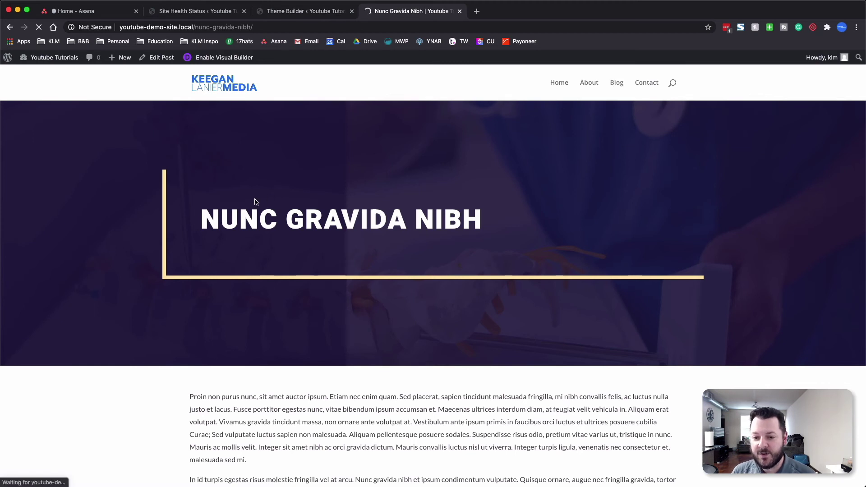
drag(221, 217, 397, 228)
click(518, 226)
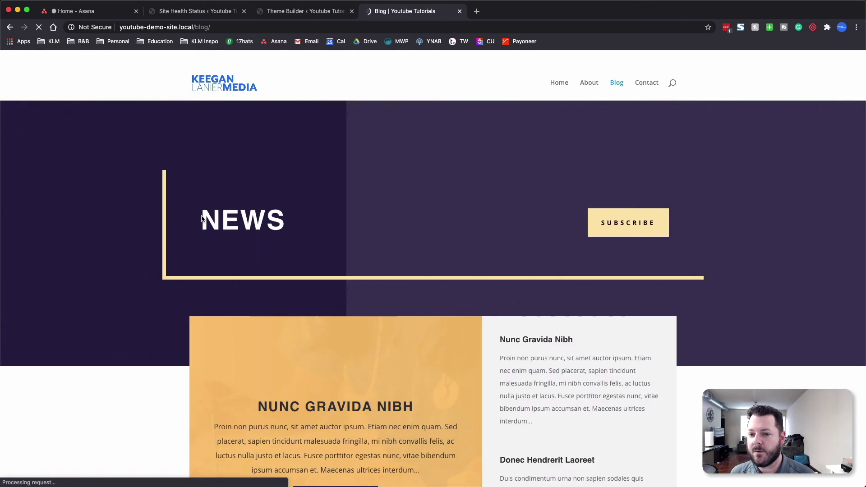
scroll(438, 273, down, 3)
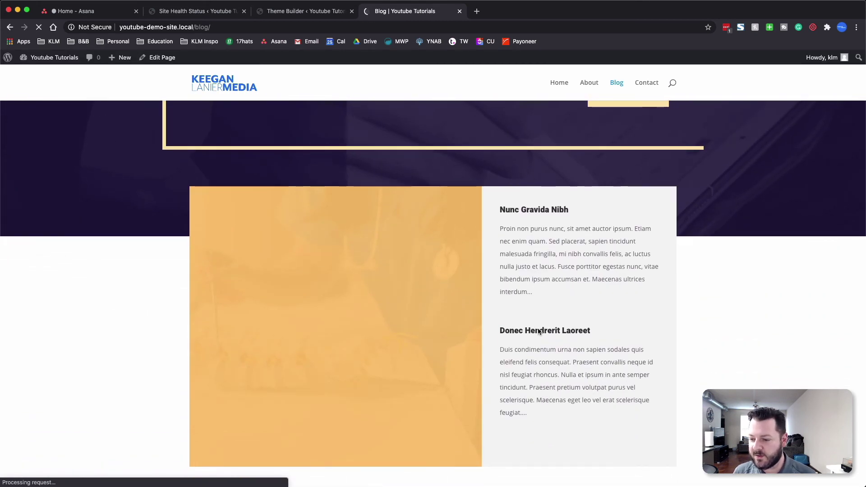
click(555, 325)
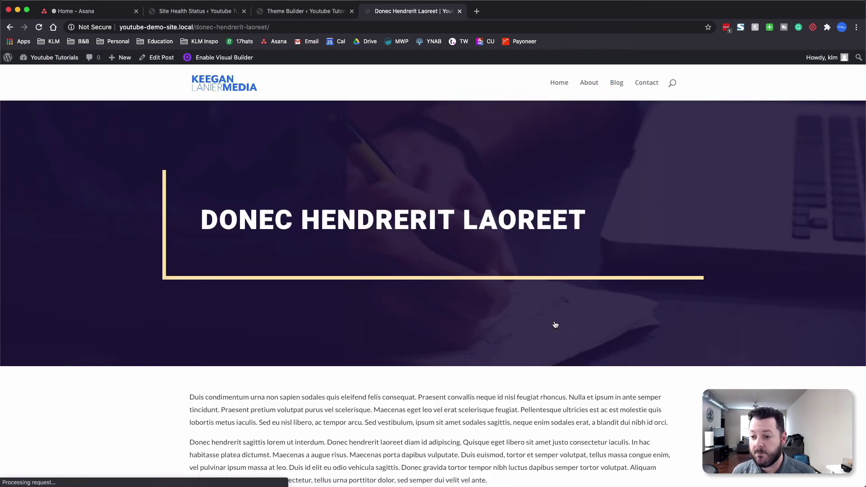
Step: Examine the Donec Hendrerit Laoreet post's title, featured image background, body text and footer sections
drag(537, 221, 409, 221)
click(597, 171)
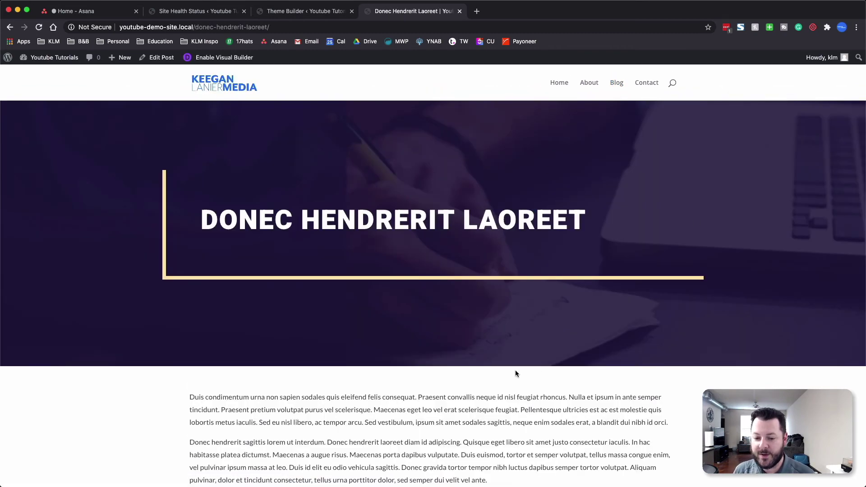
scroll(516, 374, down, 5)
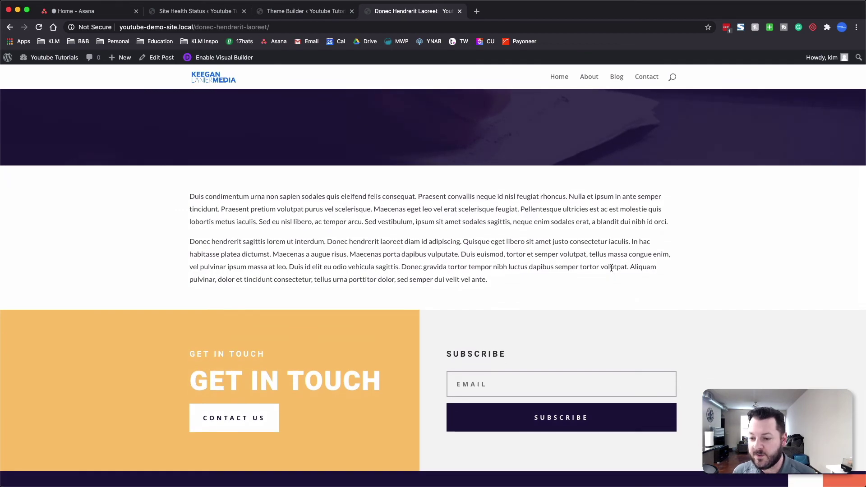
scroll(612, 268, down, 5)
scroll(632, 290, up, 15)
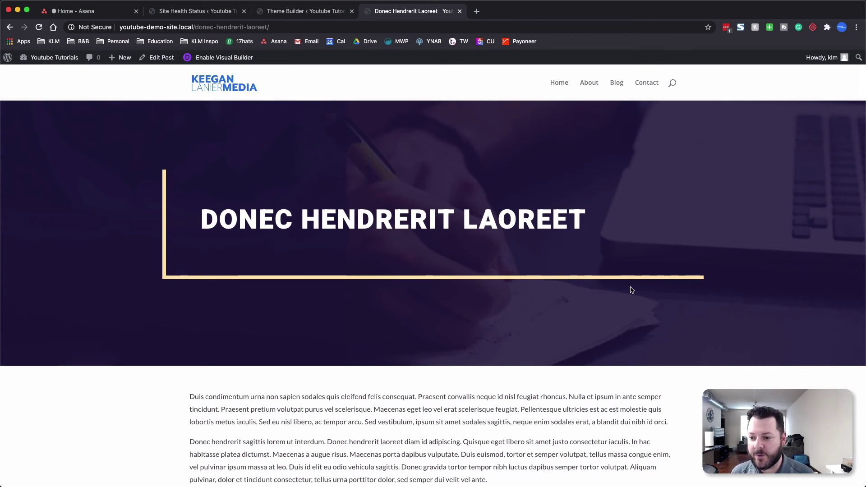
scroll(631, 290, down, 5)
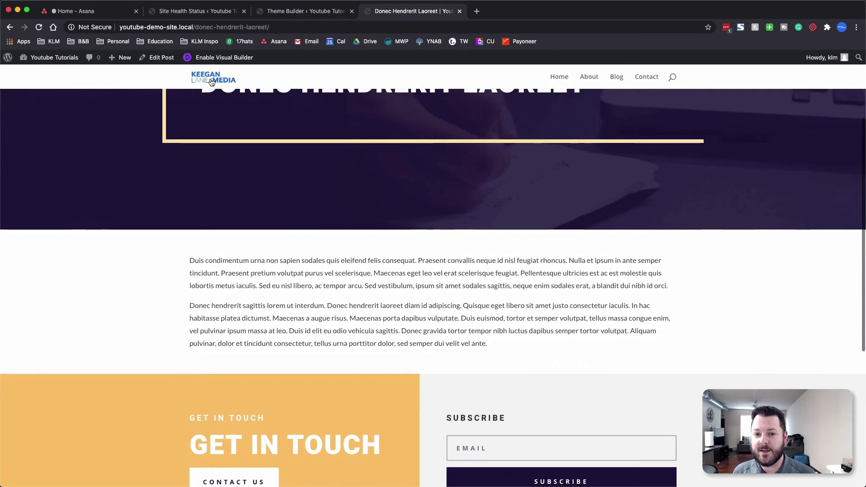
scroll(246, 116, up, 6)
Step: Open the Donec Hendrerit Laoreet post for editing and insert an Image block with pr-firm_14.jpg after the text
click(162, 62)
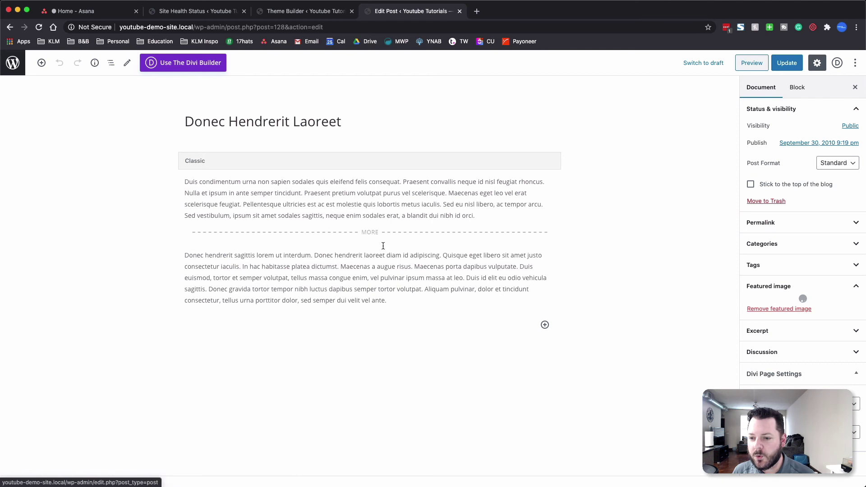
click(535, 314)
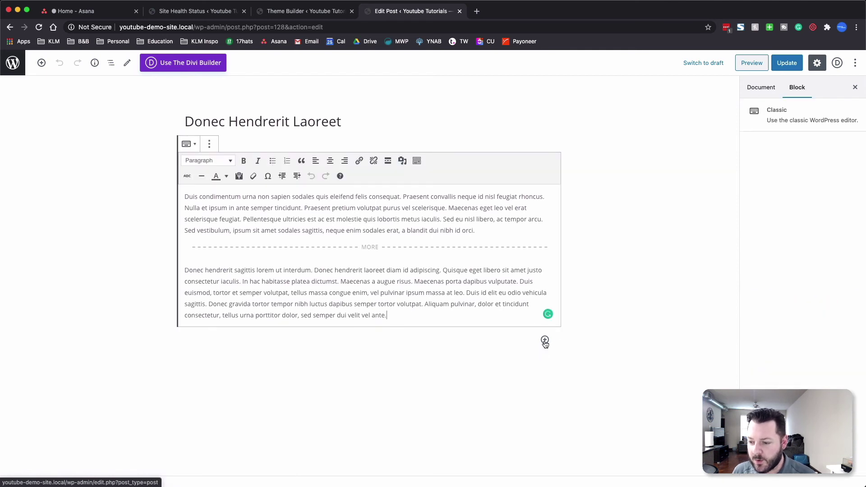
click(545, 341)
text(image)
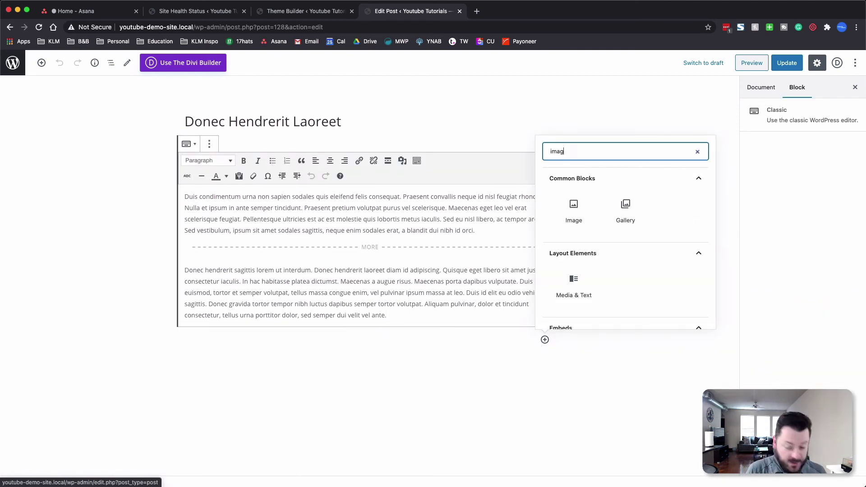
click(574, 218)
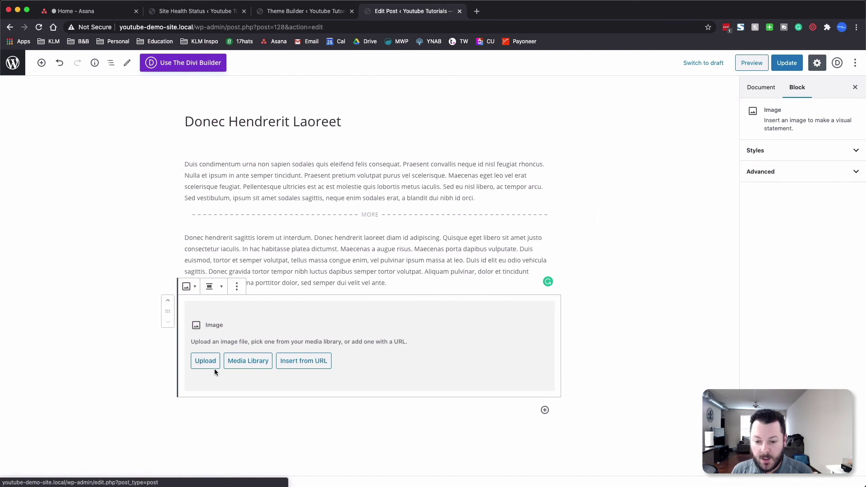
click(251, 363)
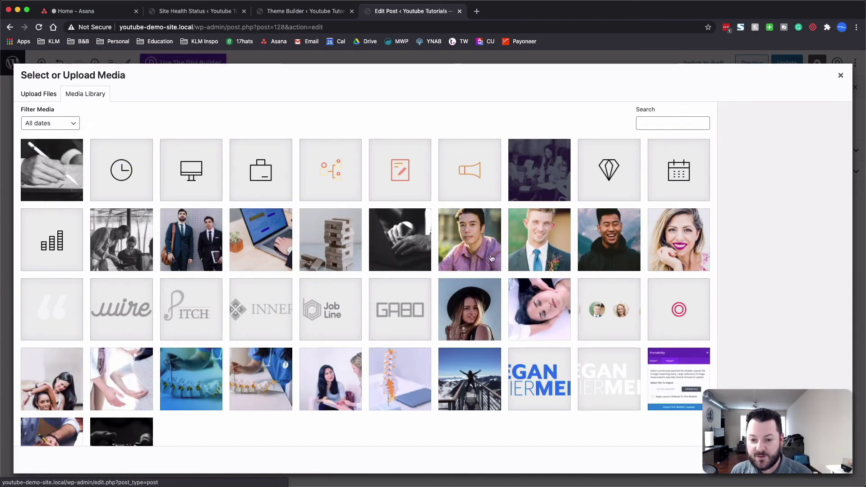
click(268, 237)
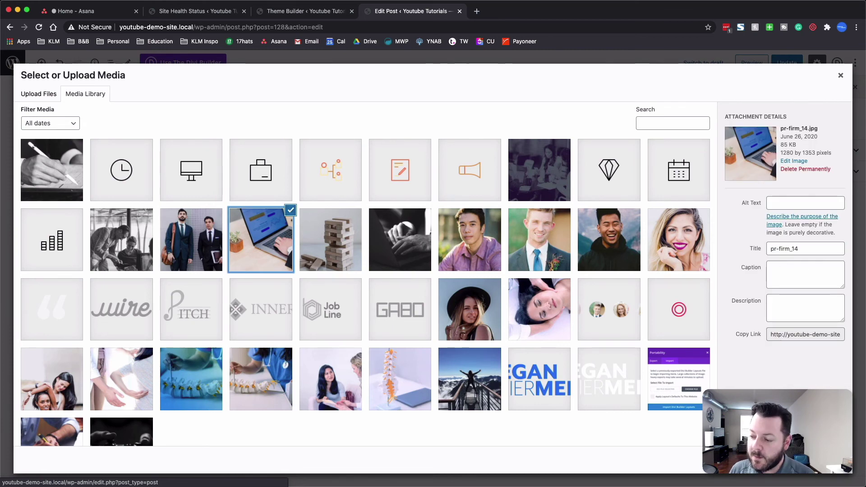
click(831, 460)
Step: Add a Paragraph block below the laptop image and paste the copied two-paragraph Lorem Ipsum history text into it
scroll(190, 266, down, 5)
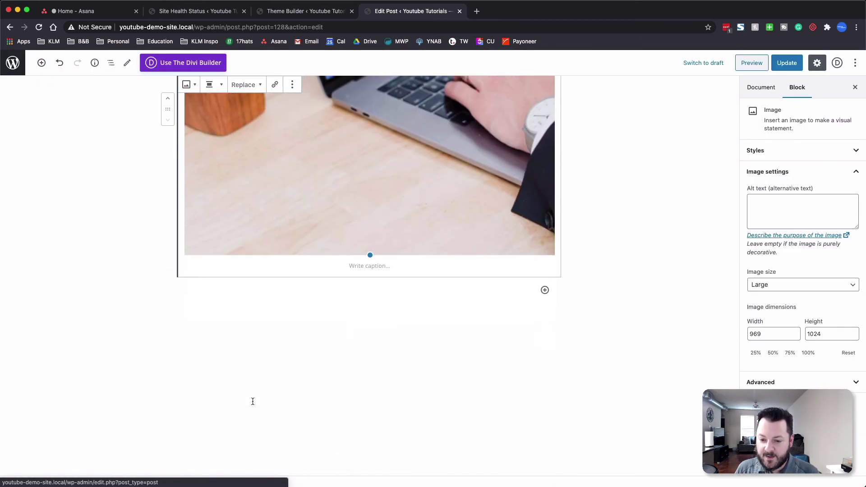
click(42, 63)
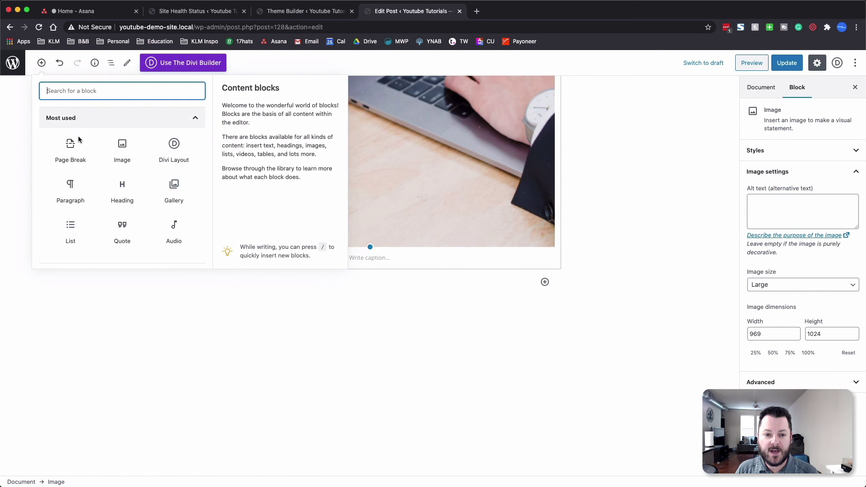
click(72, 194)
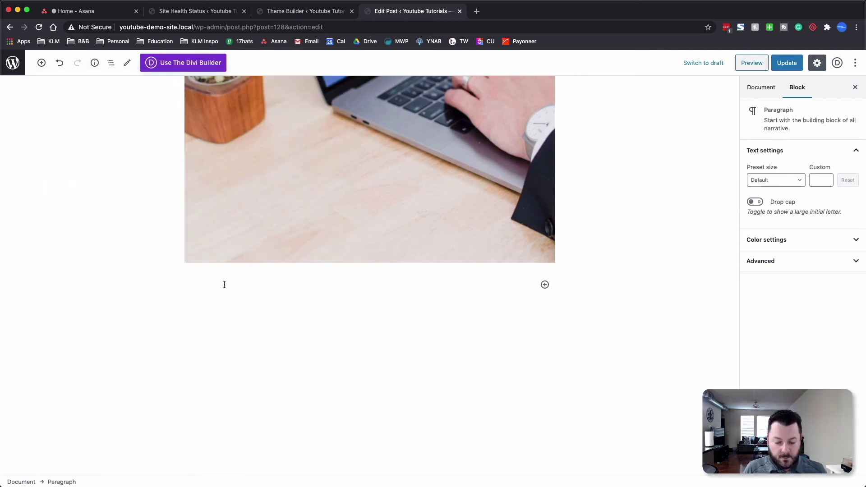
key(super+v)
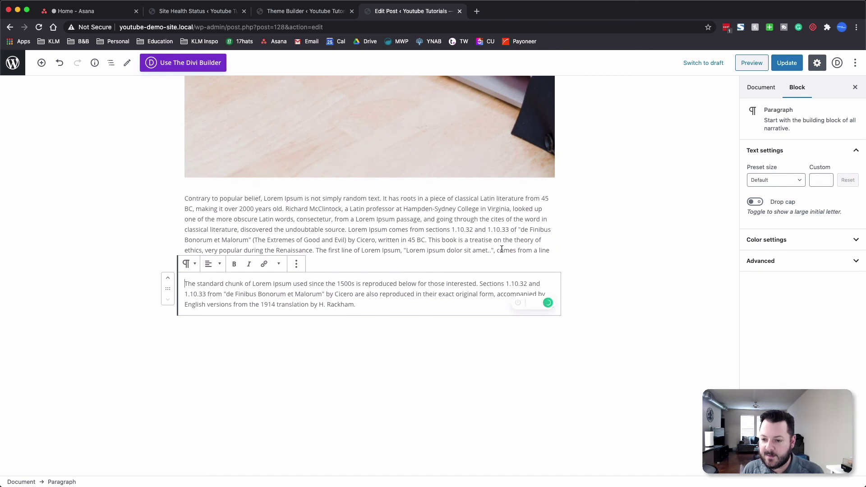
Step: Insert an H2 Heading block reading "Conlusion" between the laptop image and the pasted paragraphs
click(333, 194)
click(408, 158)
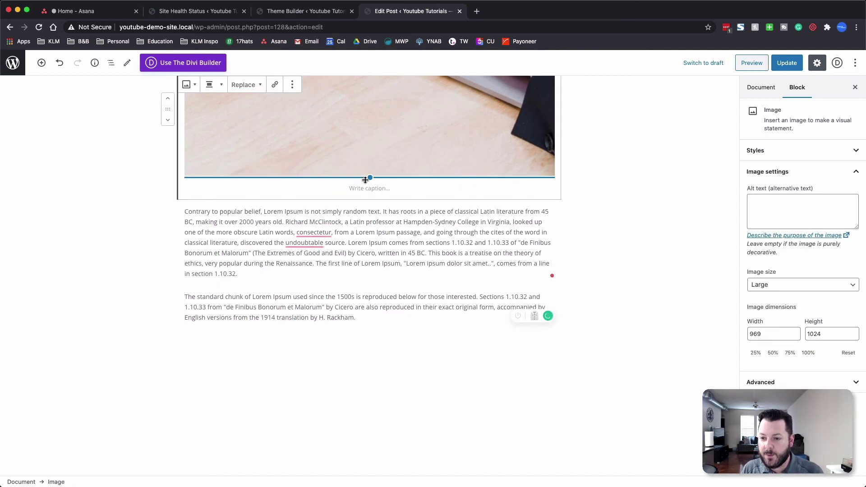
click(42, 63)
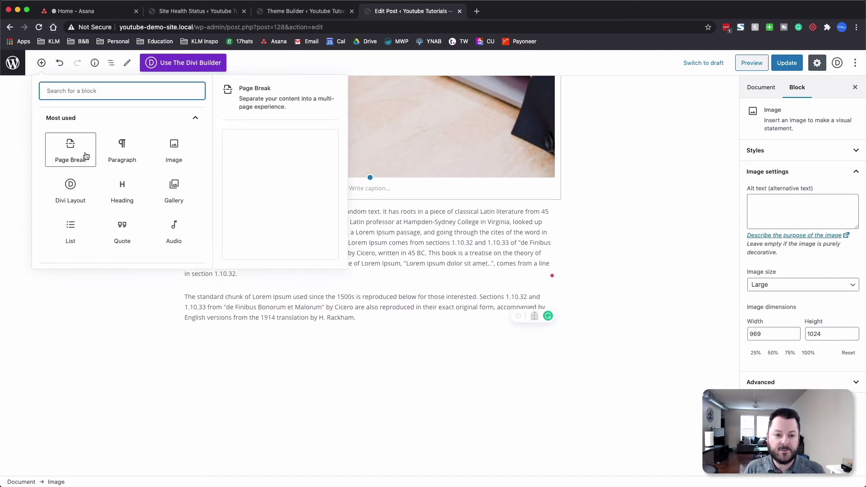
click(120, 185)
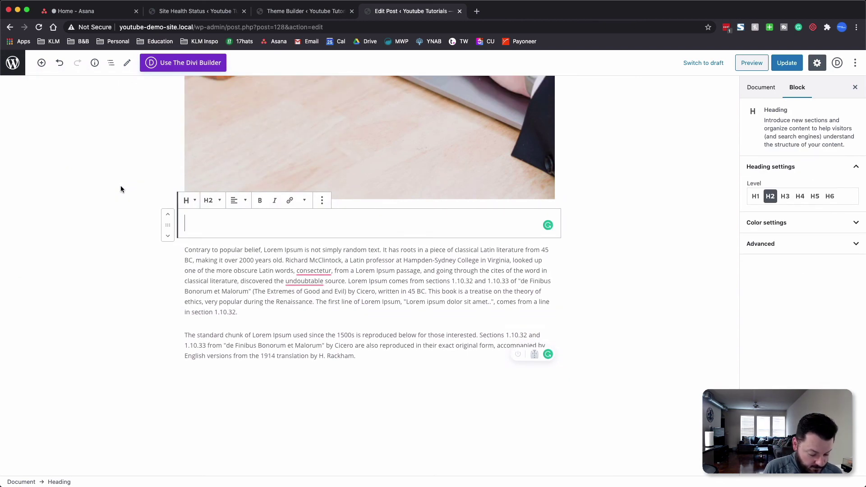
text(Conlus)
text(ion)
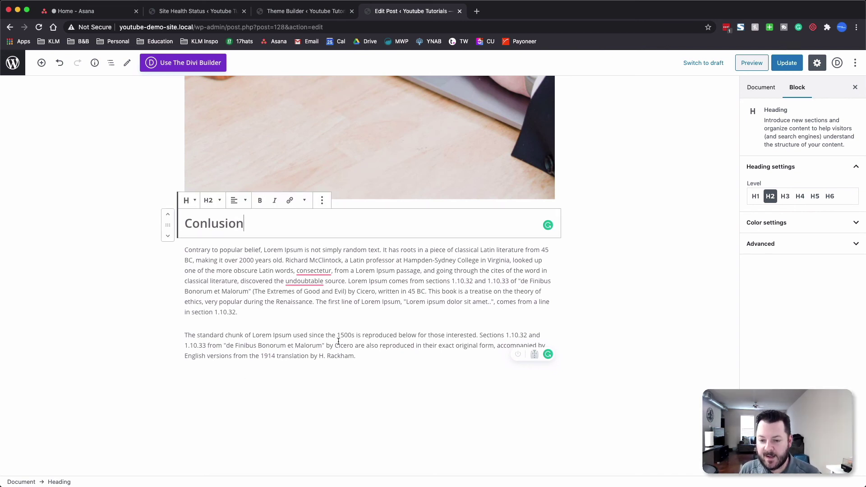
Step: Duplicate the "Conlusion" heading and move the copy below the last paragraph of the post
click(322, 200)
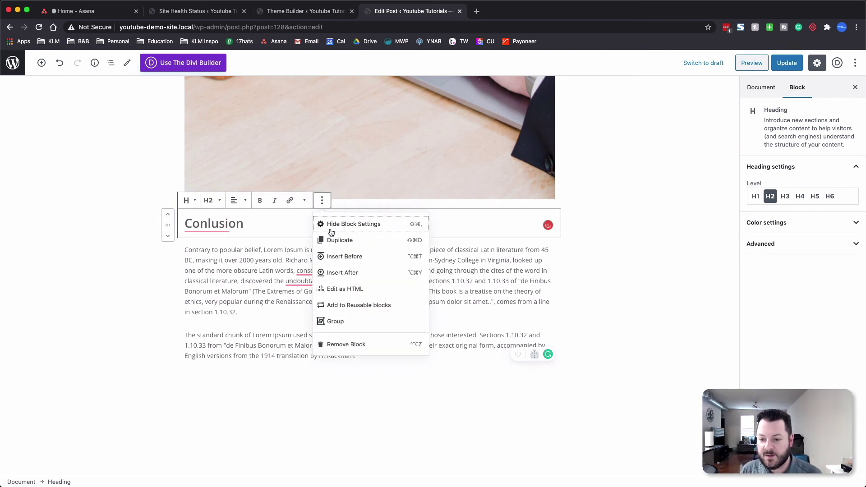
click(334, 241)
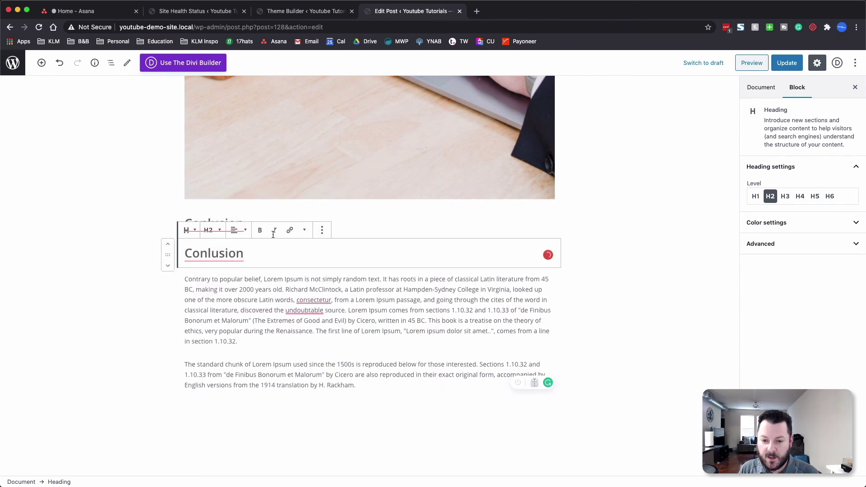
click(168, 265)
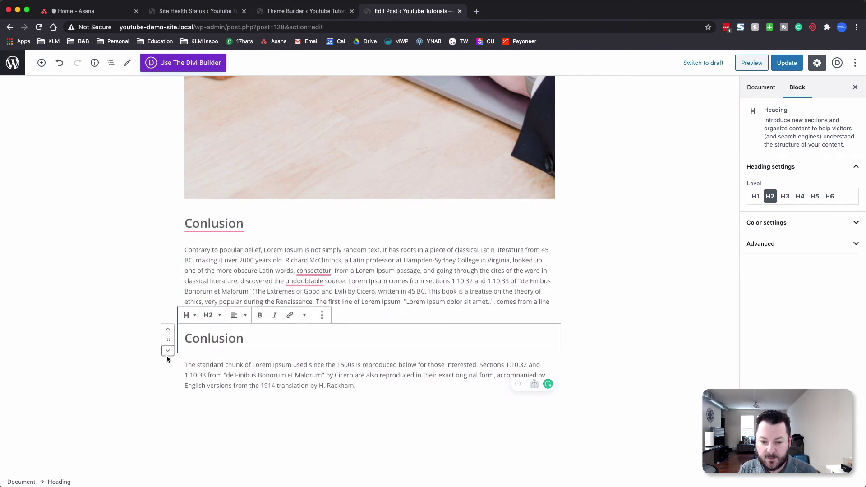
click(167, 354)
Step: Duplicate the "Contrary to popular belief" paragraph and move the copy to the end of the post, under the second heading
click(316, 260)
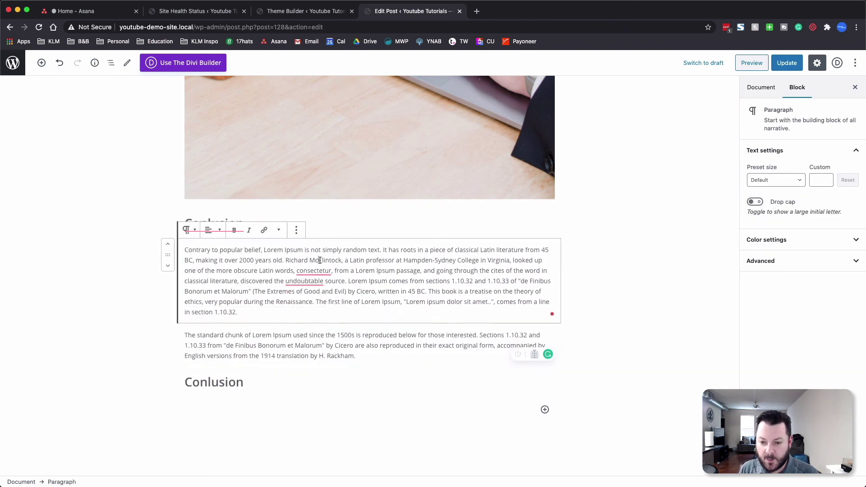
click(296, 230)
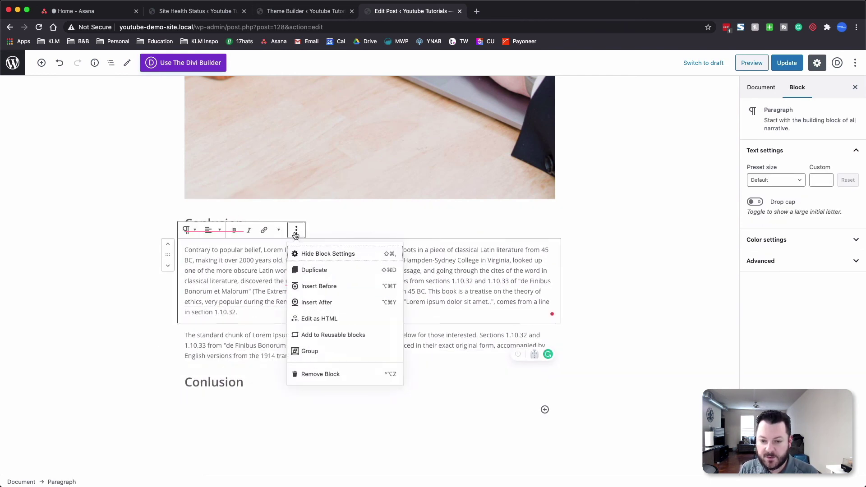
click(320, 270)
click(168, 351)
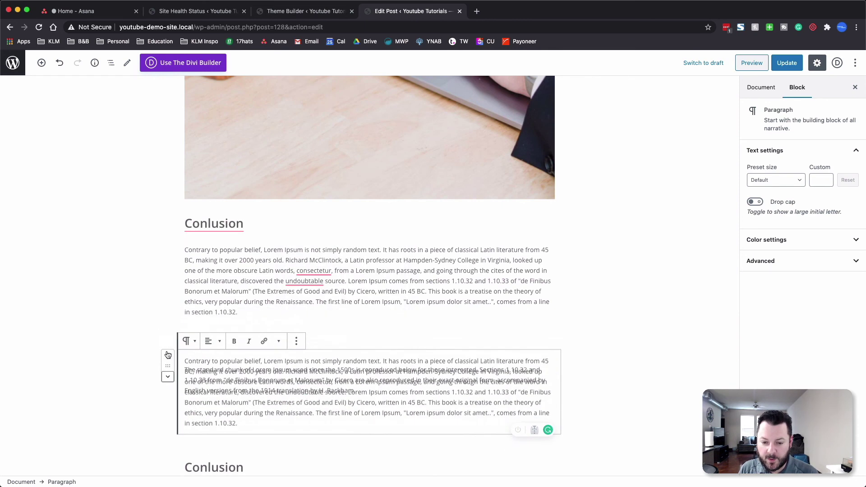
click(168, 397)
scroll(437, 313, down, 5)
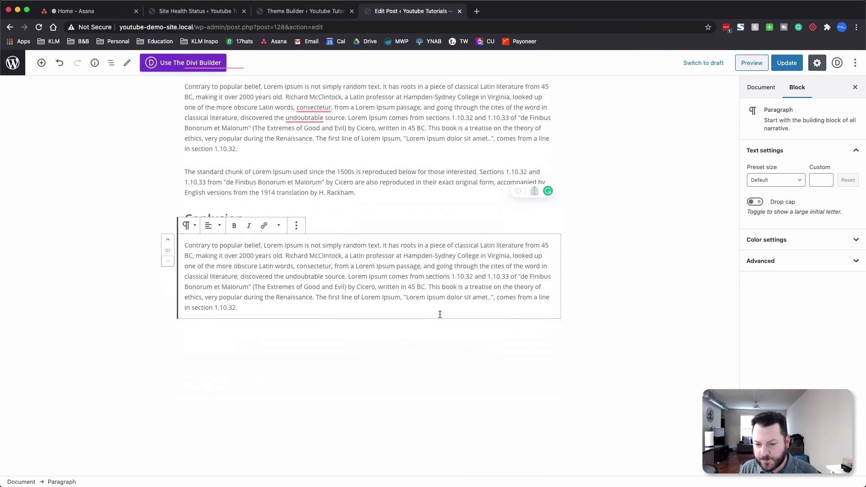
click(456, 301)
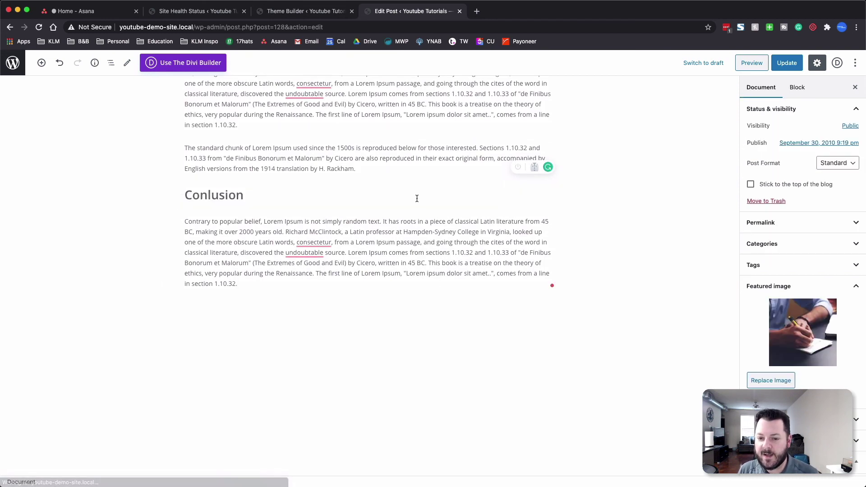
Step: Update the Donec Hendrerit Laoreet post and open its published page
scroll(412, 200, up, 5)
scroll(393, 222, up, 5)
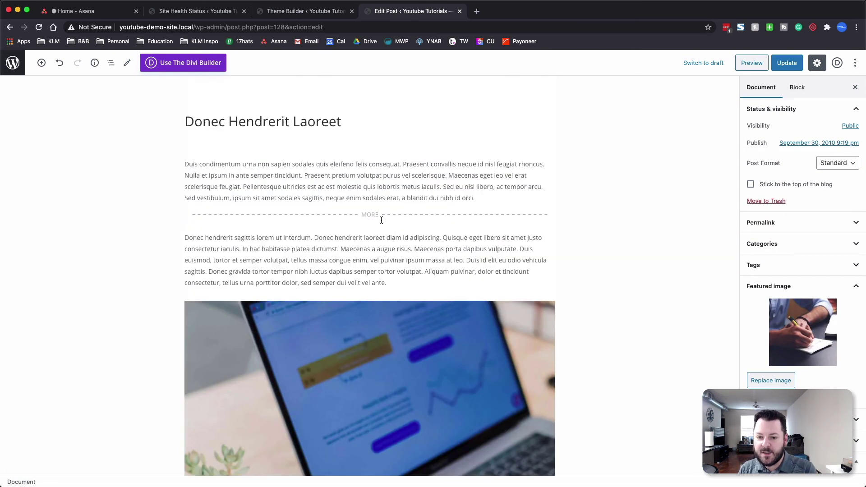
click(785, 64)
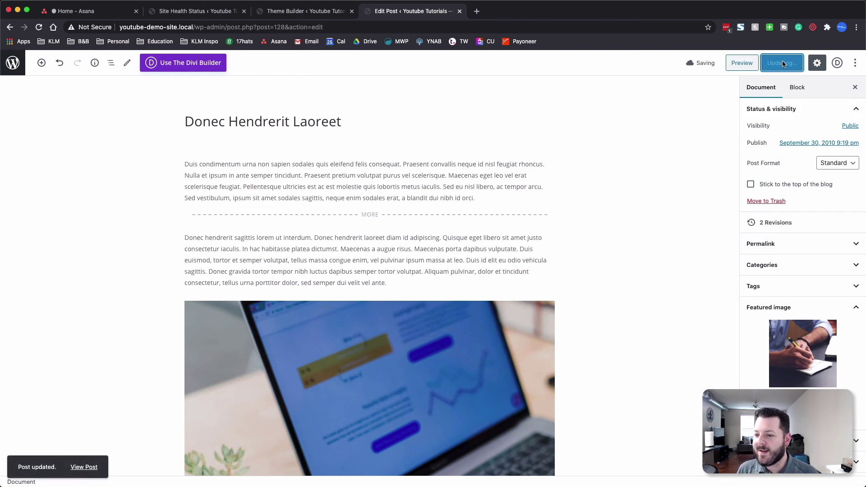
click(81, 466)
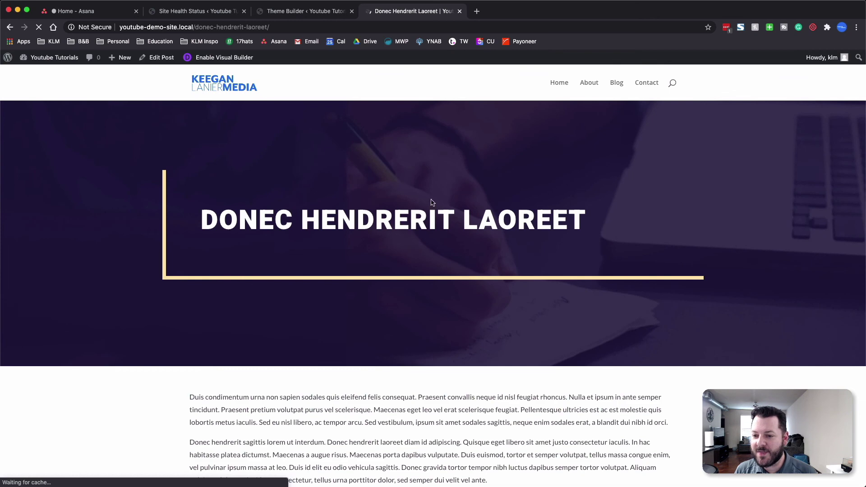
Step: Examine the published post's title section, inserted image, heading and paragraph styling, and footer sections against the template
drag(231, 220, 587, 221)
click(385, 325)
scroll(385, 325, down, 3)
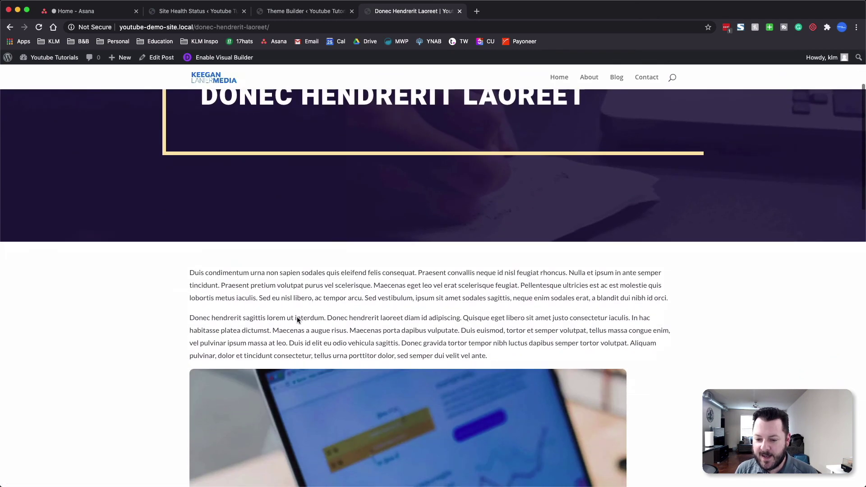
scroll(374, 304, down, 5)
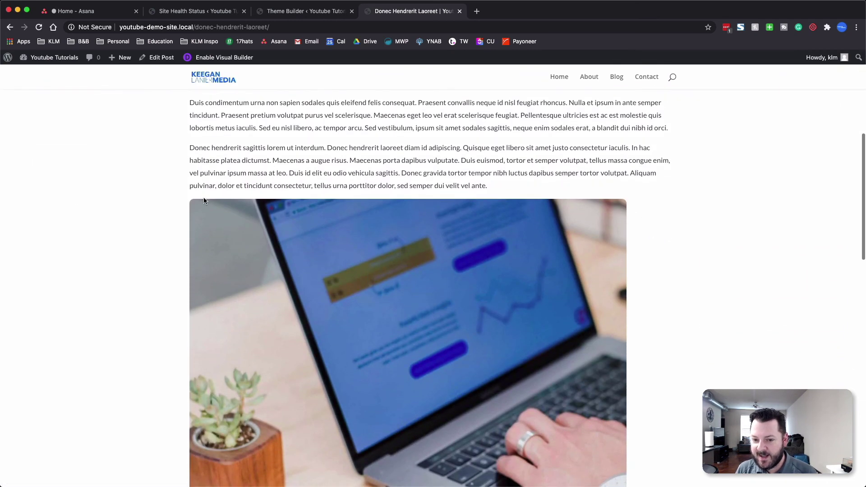
scroll(586, 375, down, 10)
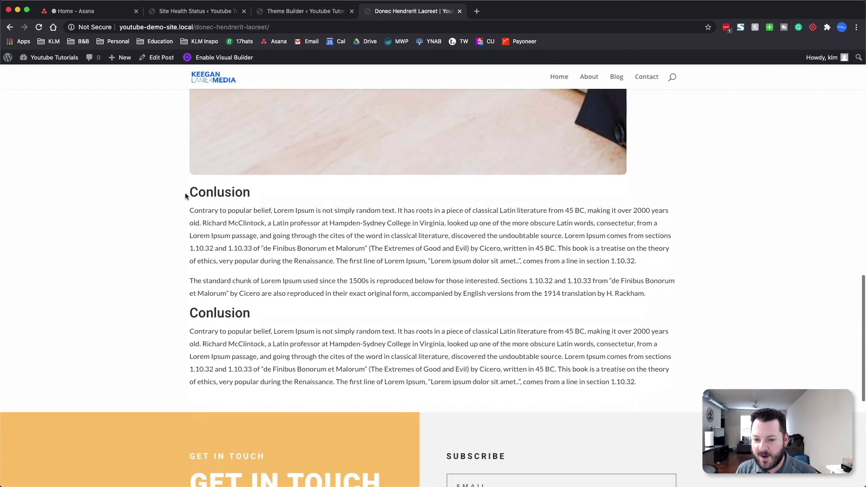
drag(363, 298, 219, 209)
drag(385, 356, 274, 267)
click(484, 277)
scroll(487, 282, down, 5)
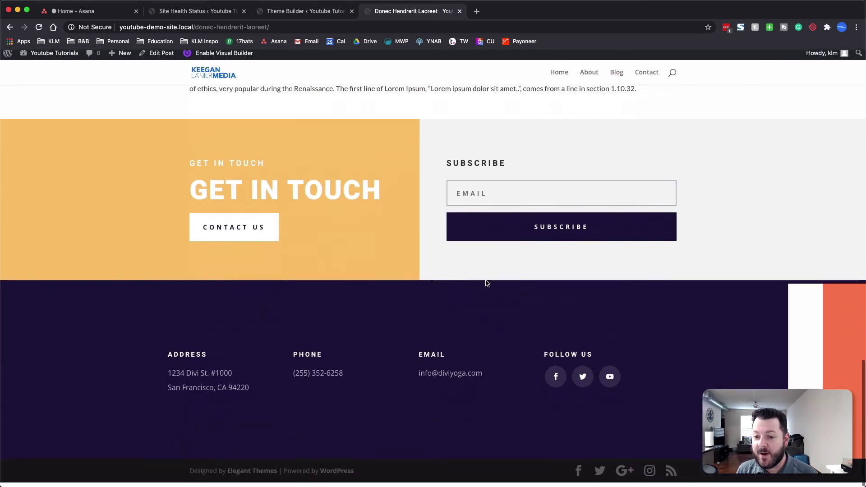
scroll(487, 282, up, 20)
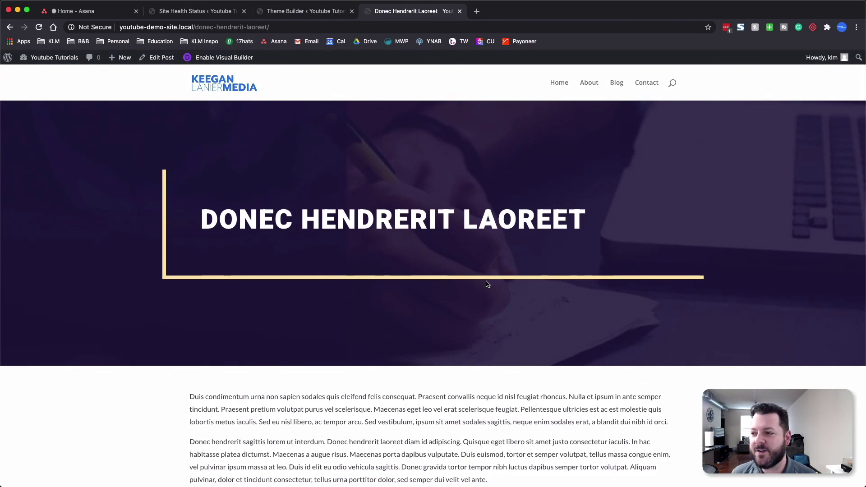